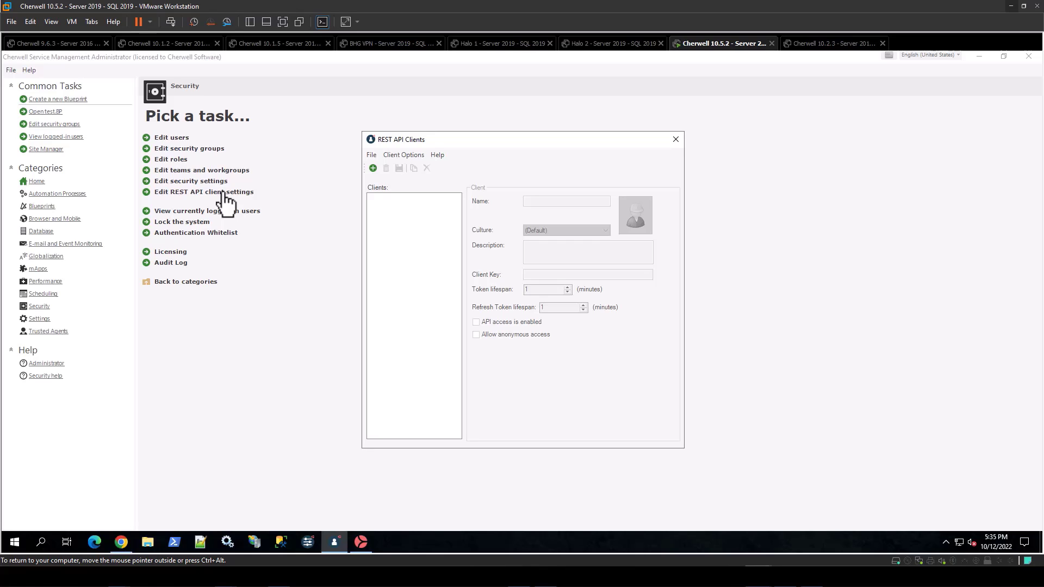
Step: Create a REST API client named Test with the default settings and save it
left_click(373, 168)
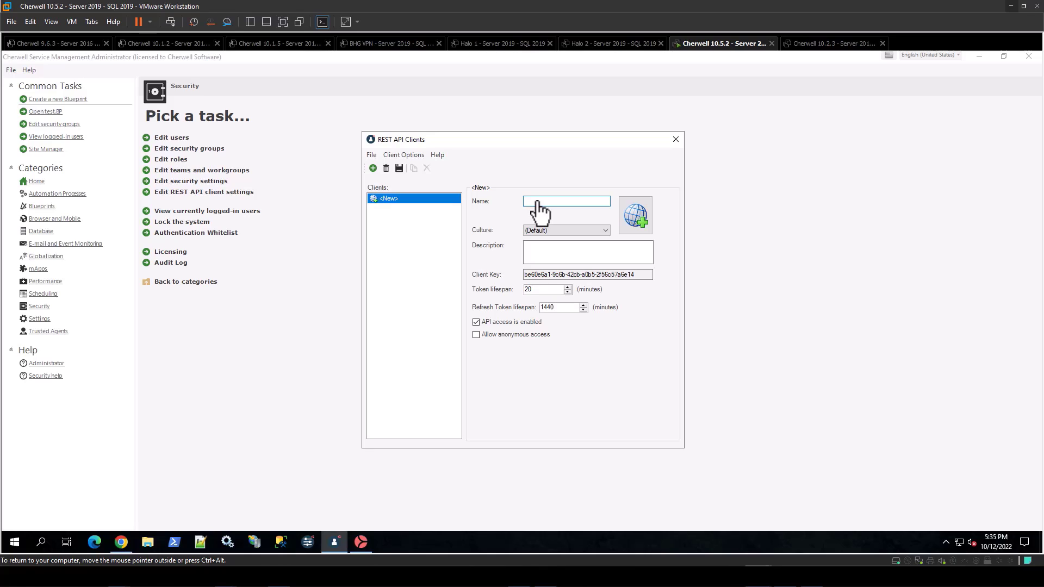
type("Tes")
key("BackSpace")
type("es")
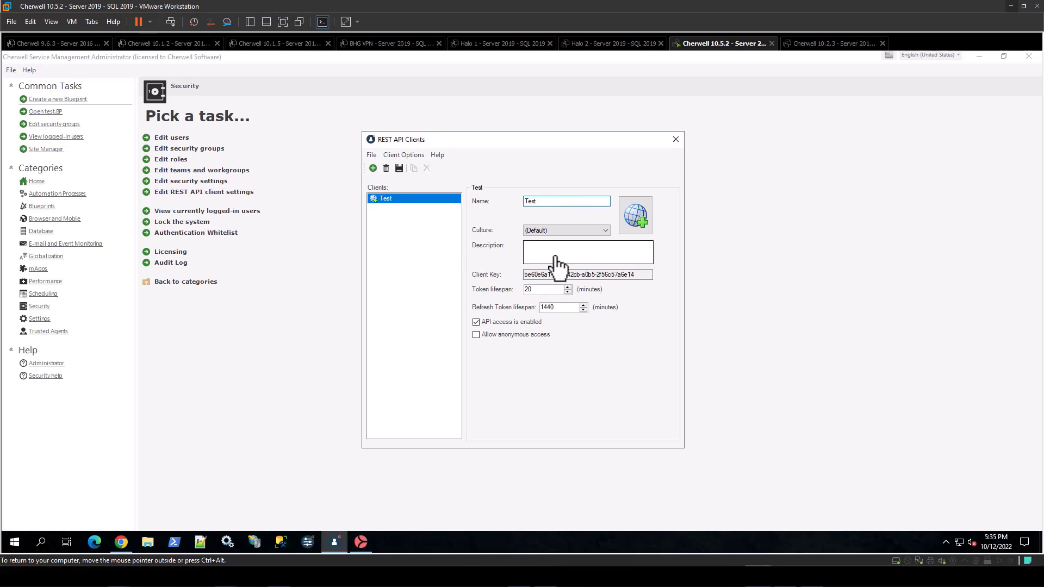
left_click(399, 168)
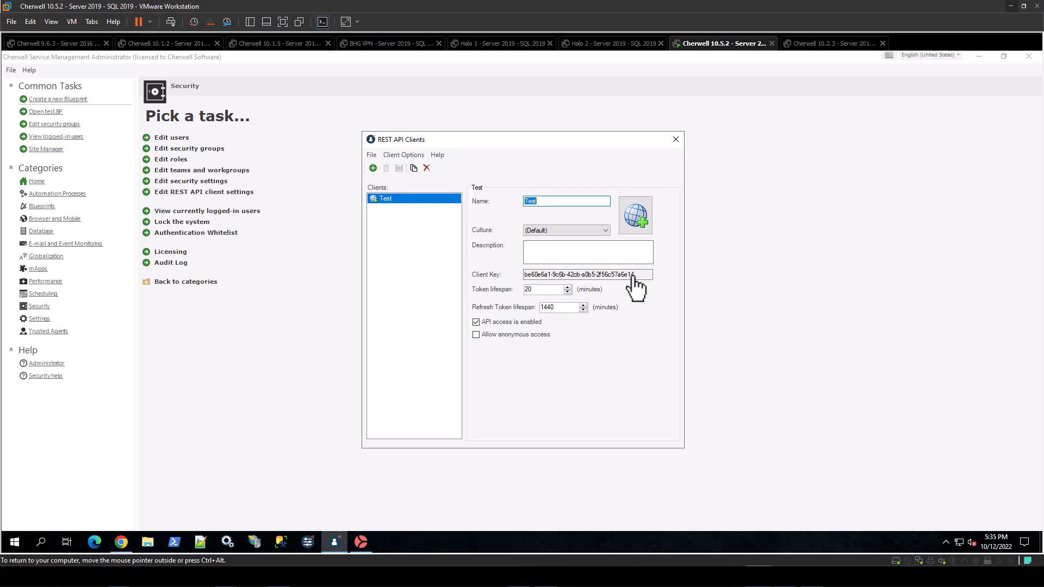
Step: Copy the Test client's client key
left_click_drag(636, 275, 521, 276)
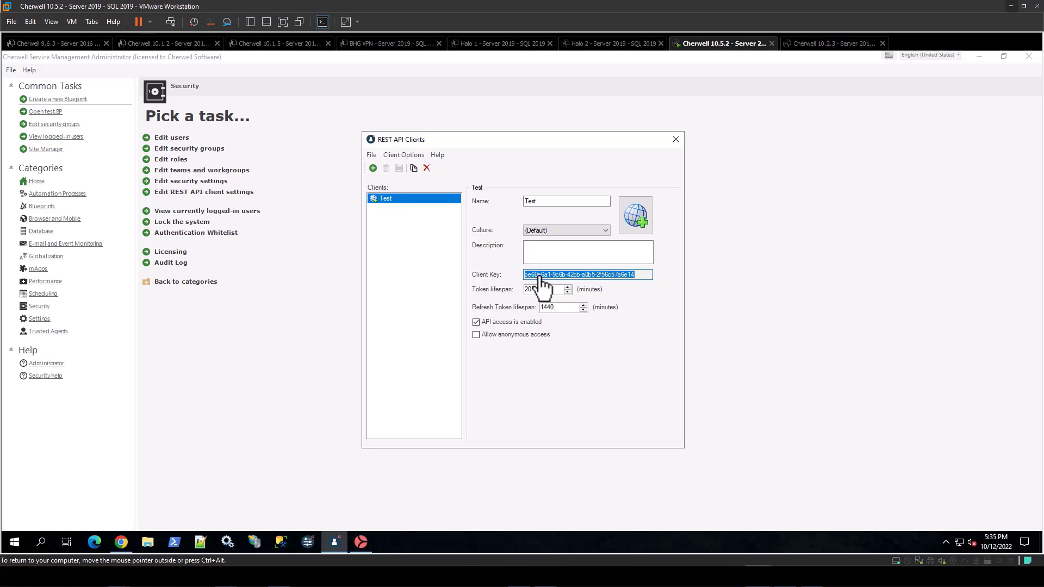
right_click(538, 276)
left_click(566, 311)
left_click(641, 277)
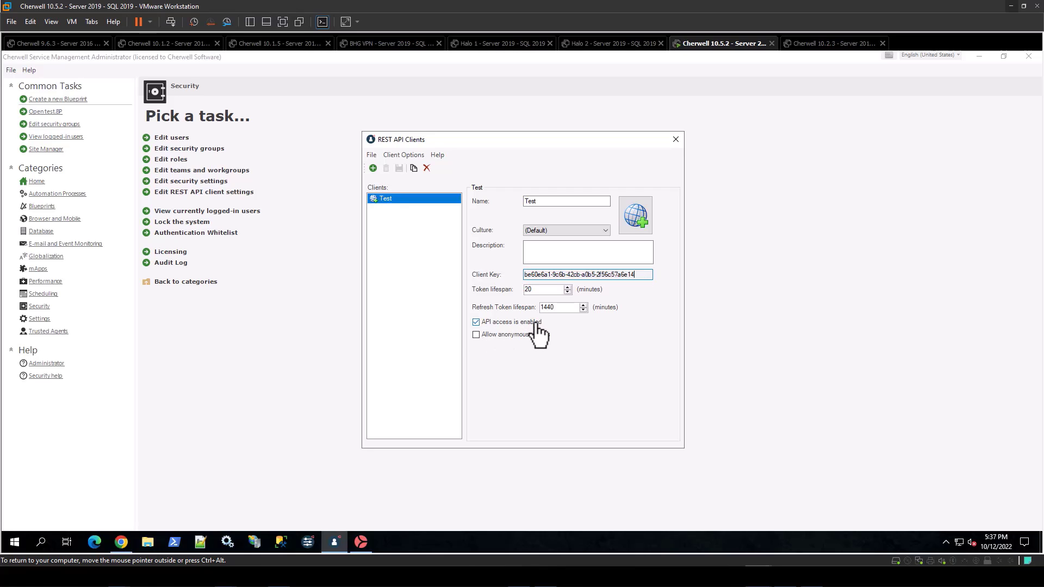
left_click(477, 323)
left_click(477, 322)
left_click_drag(647, 274, 527, 275)
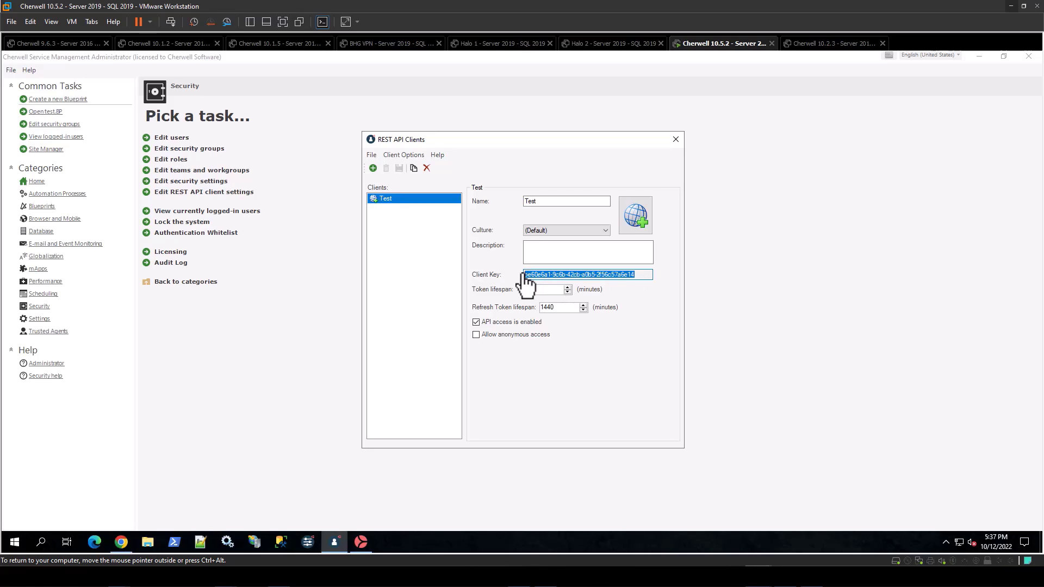
left_click(635, 275)
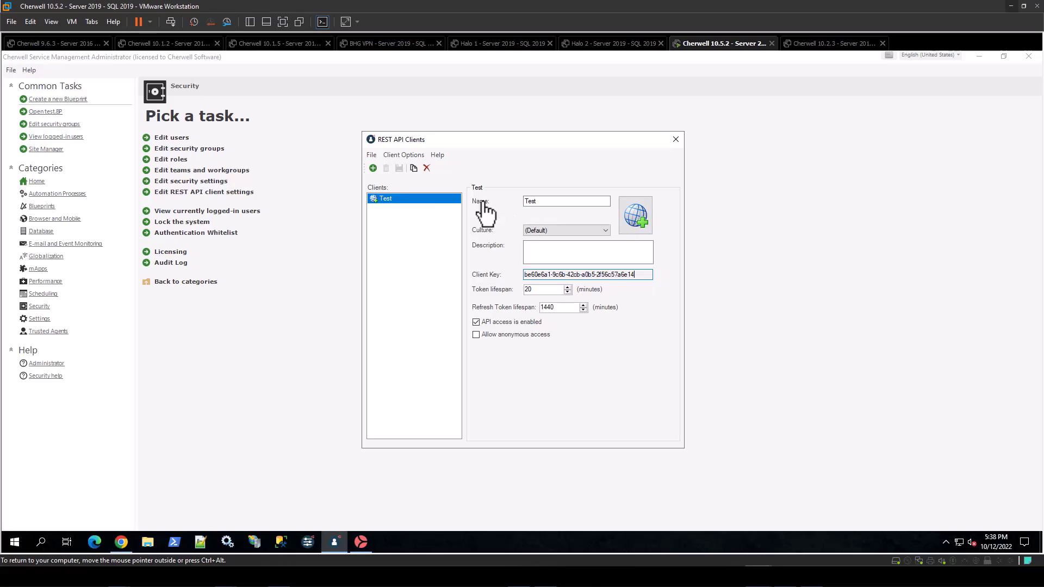
Step: Regenerate the client key of the Test client
left_click(408, 155)
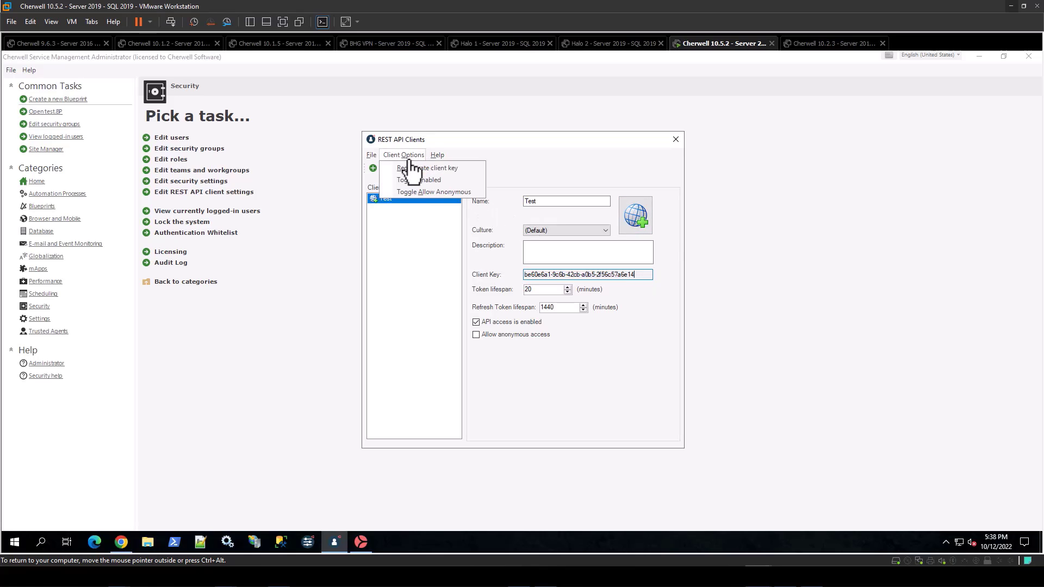
left_click(420, 172)
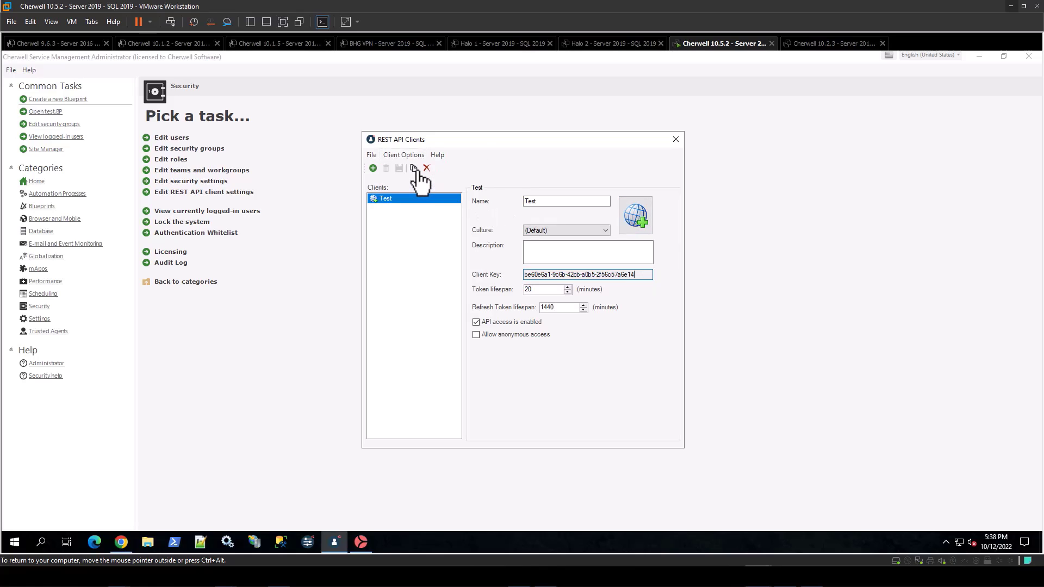
left_click(539, 296)
Step: Copy the regenerated client key and save the Test client
left_click_drag(628, 275, 527, 275)
right_click(543, 276)
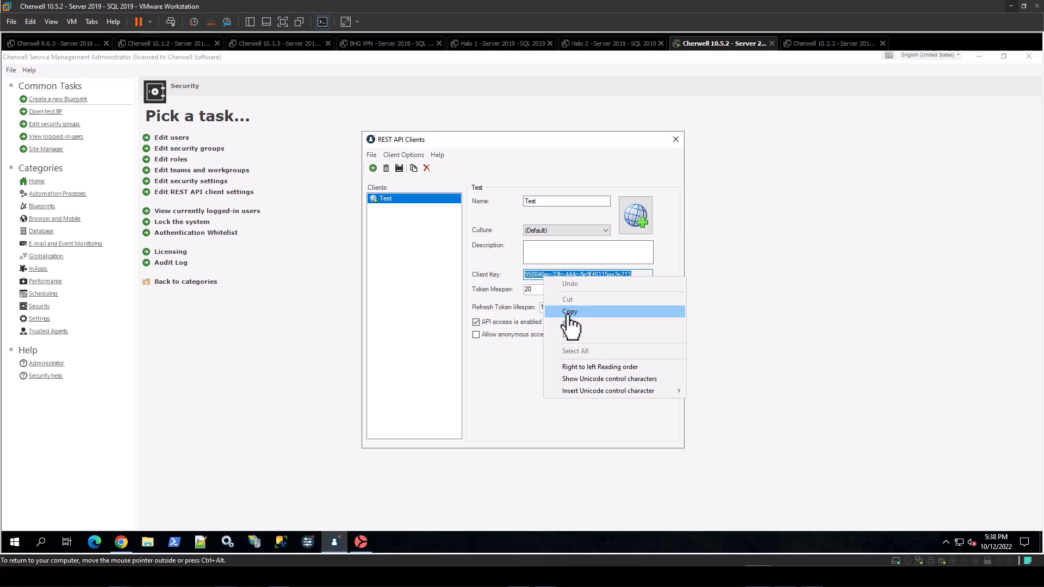
left_click(566, 310)
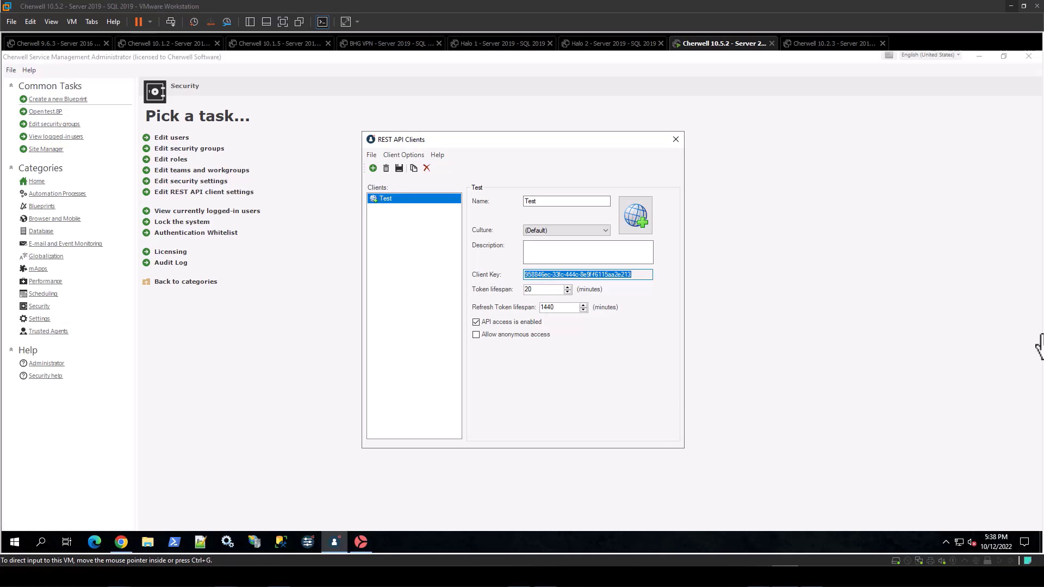
left_click(403, 169)
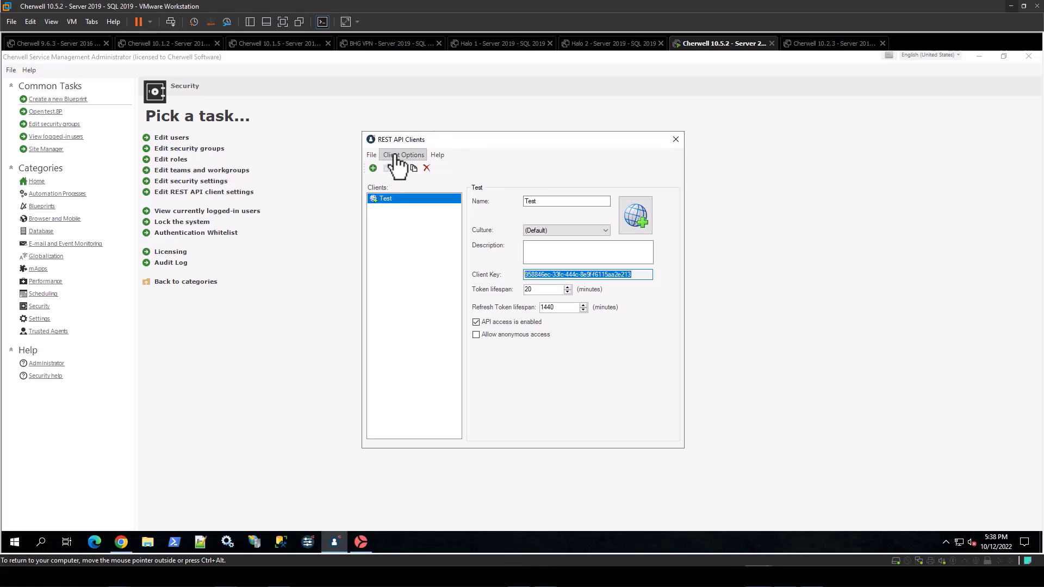
Step: Open the REST API URL and webhook settings to check the base URL of the API
left_click(372, 155)
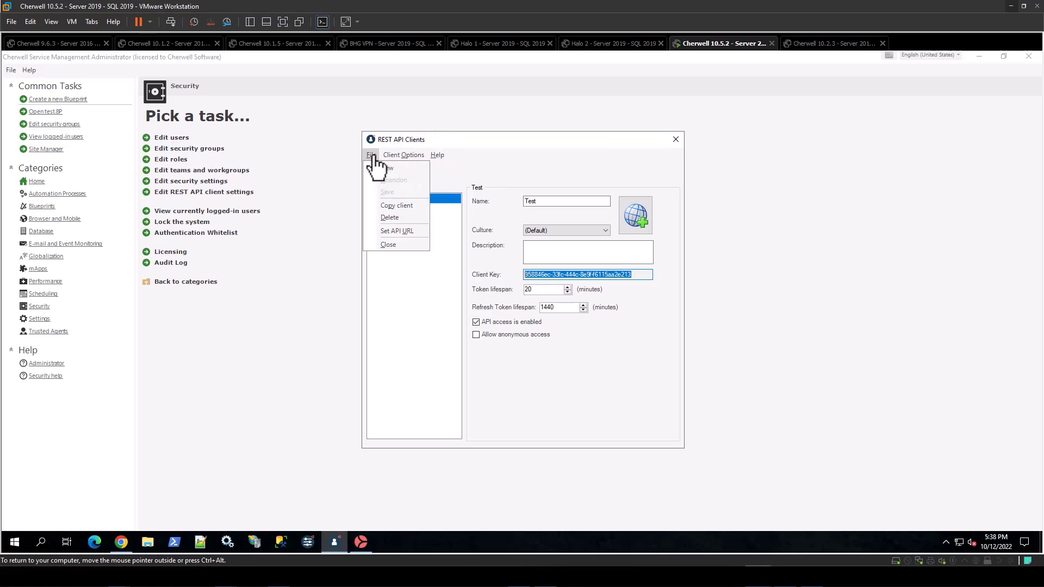
left_click(402, 231)
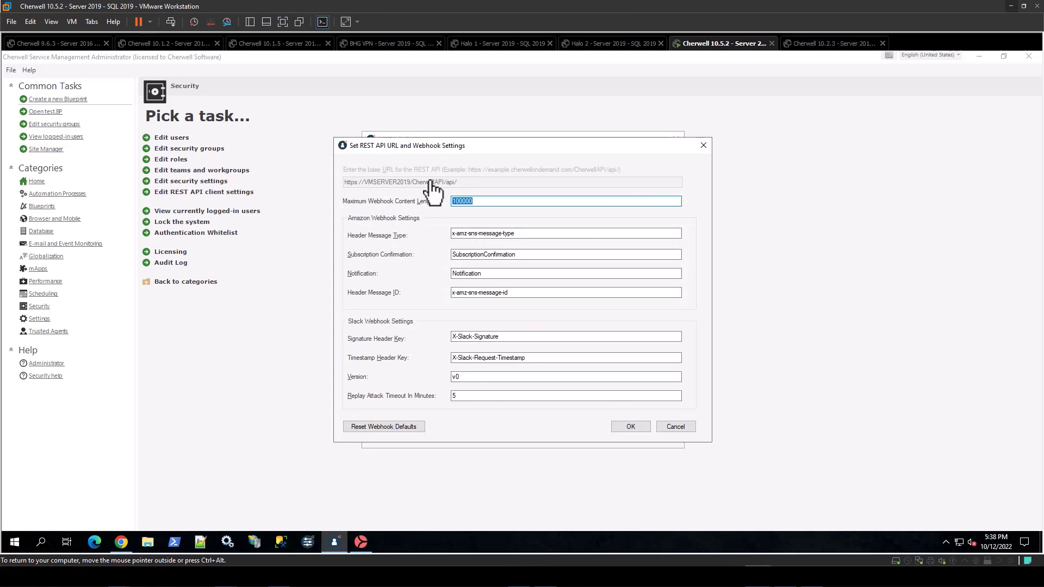
left_click(121, 542)
type("http")
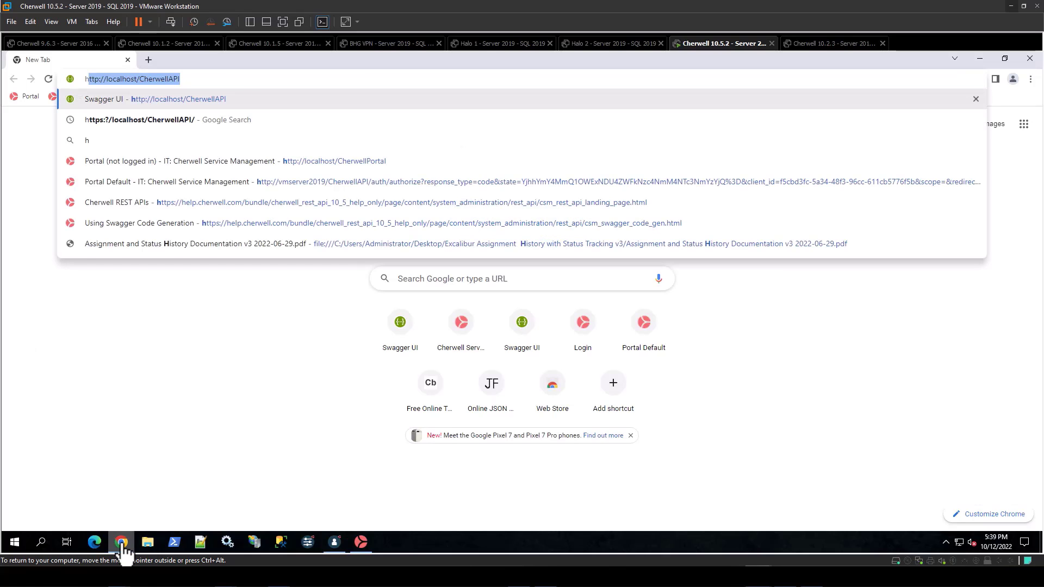
type(":")
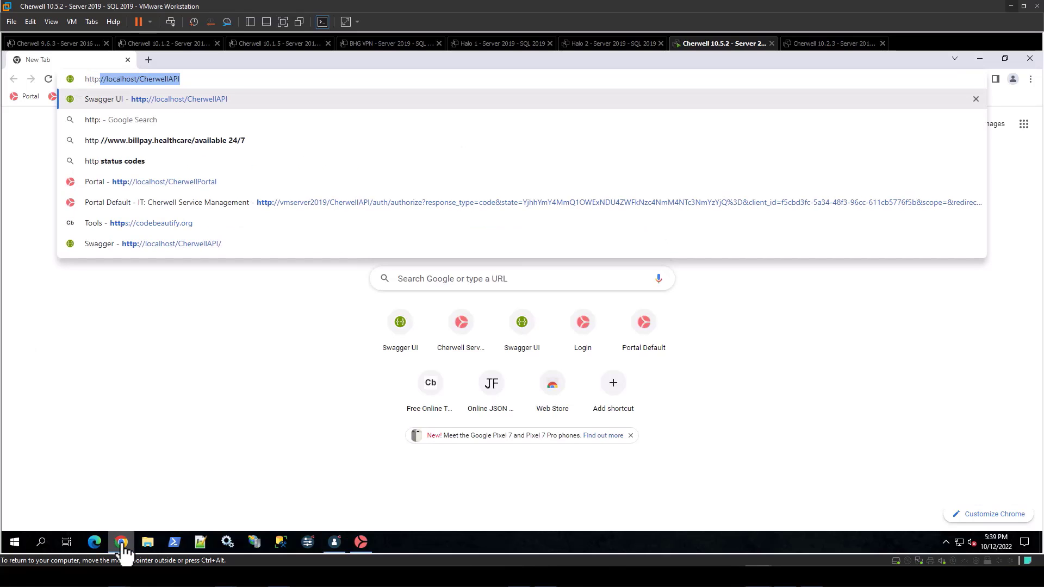
key("End")
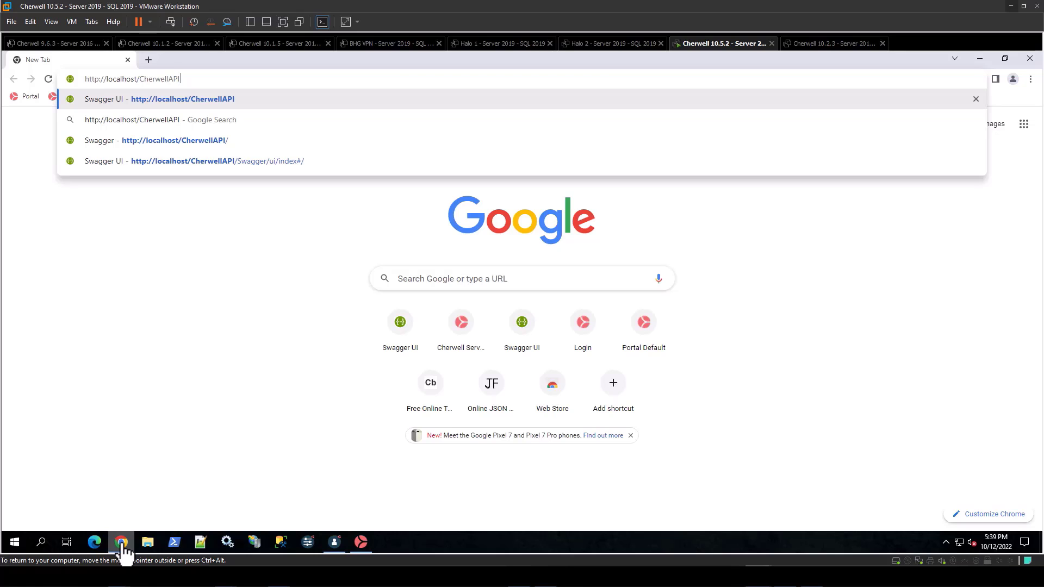
key("Return")
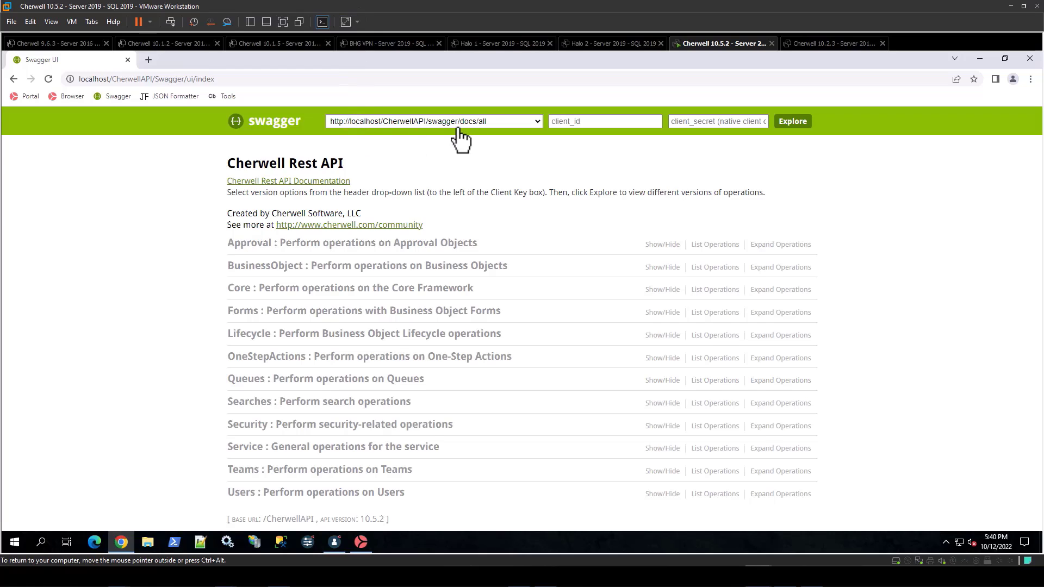
left_click(594, 120)
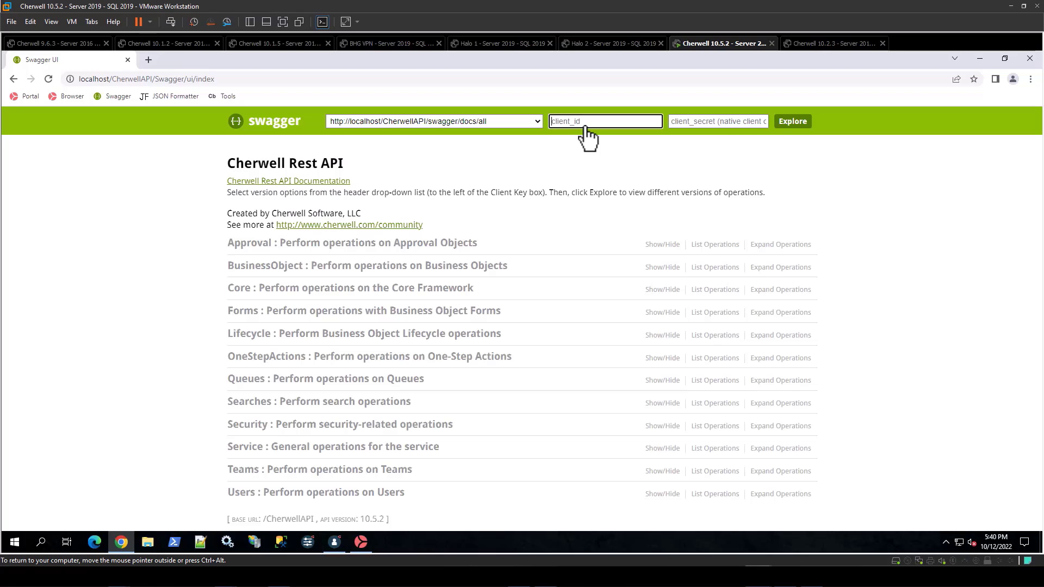
key("ctrl+v")
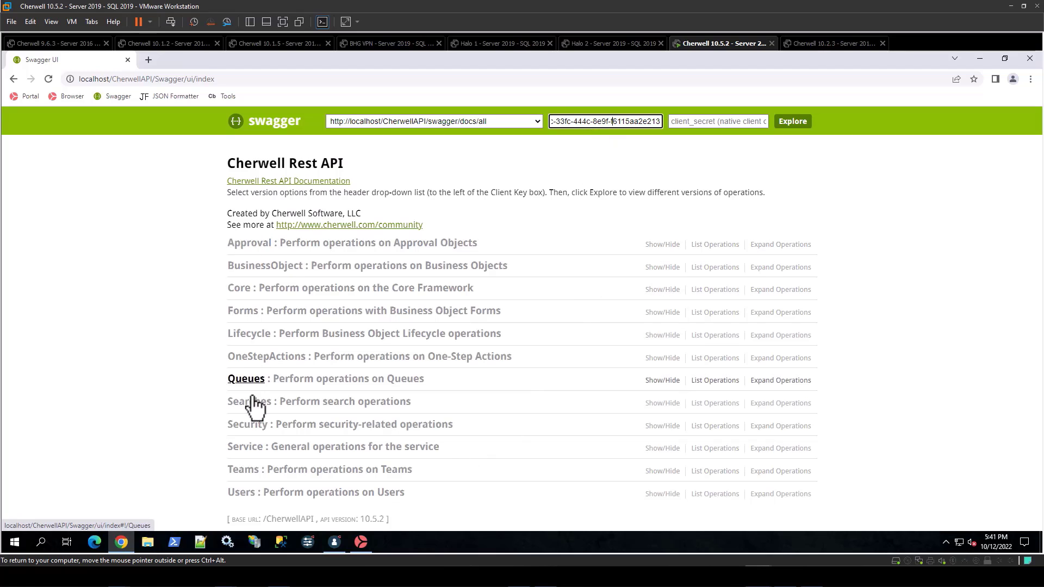
Step: Expand the BusinessObject operations to view them, and collapse them again
left_click(252, 268)
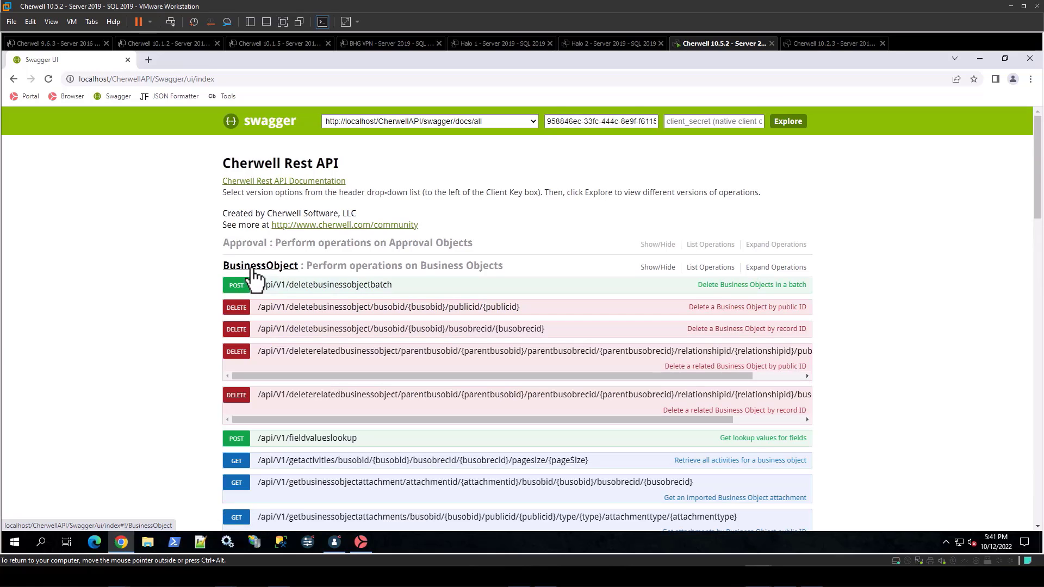
left_click(663, 269)
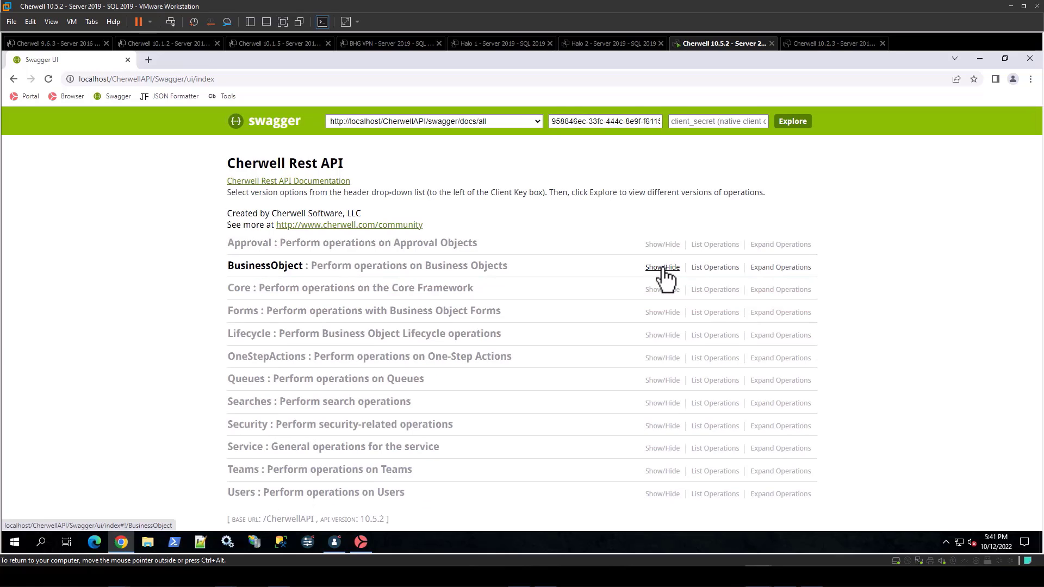
left_click(664, 269)
left_click(663, 272)
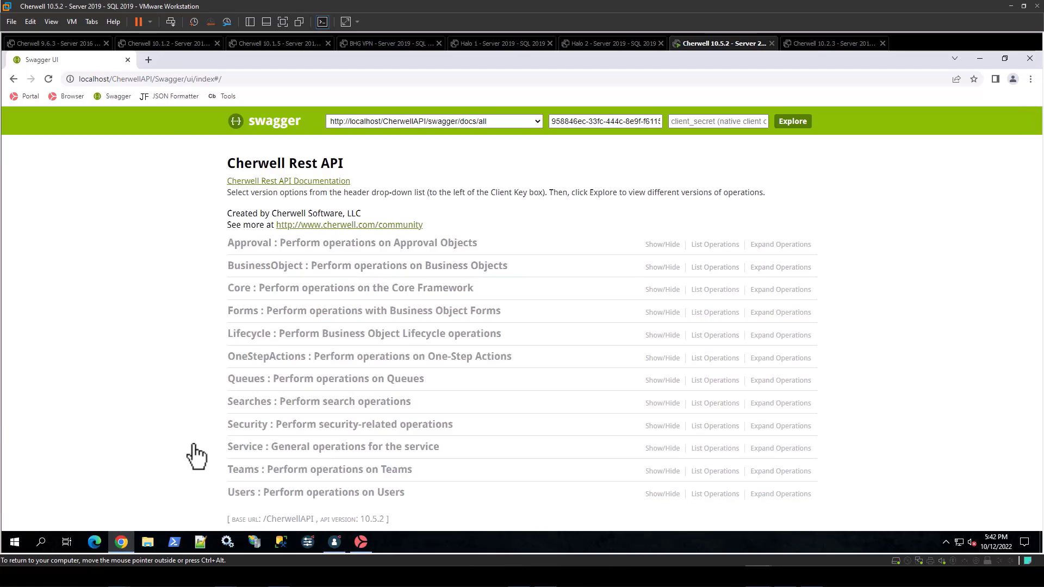
Step: Expand the Teams operations and open the details of GET /api/V2/getteams
left_click(244, 471)
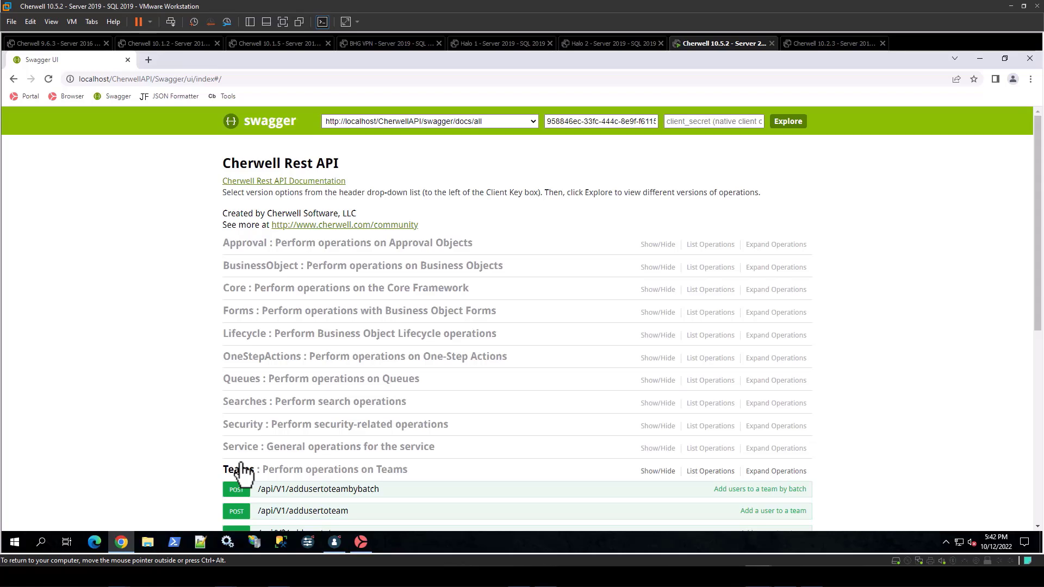
scroll(279, 384, "down", 3)
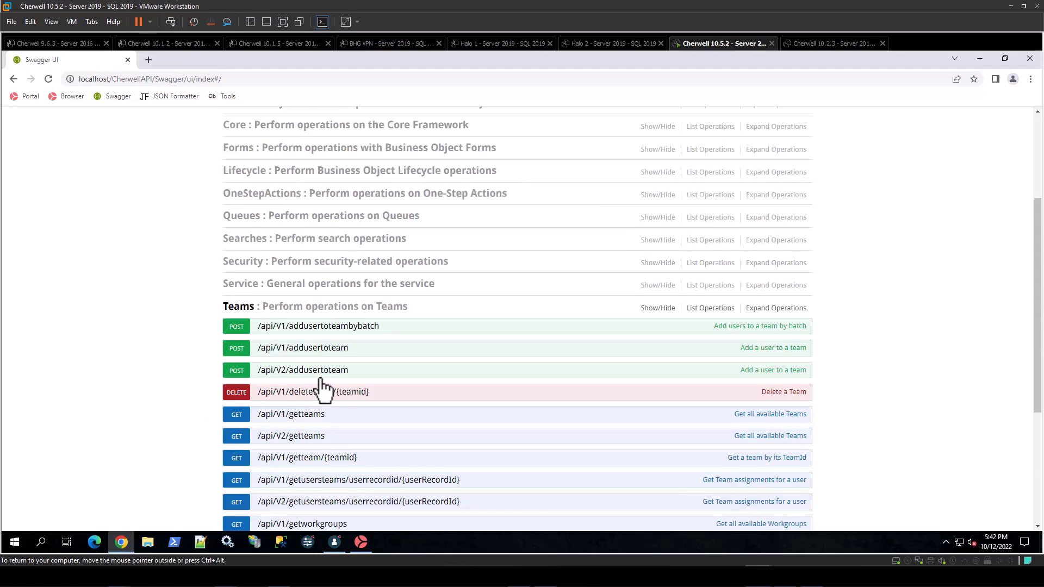
scroll(323, 389, "down", 2)
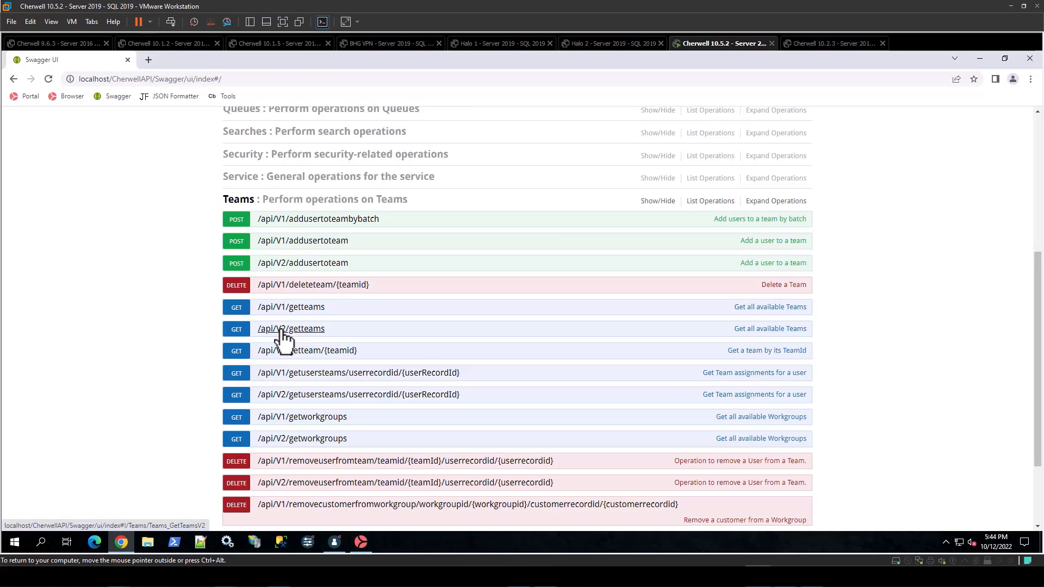
left_click(282, 331)
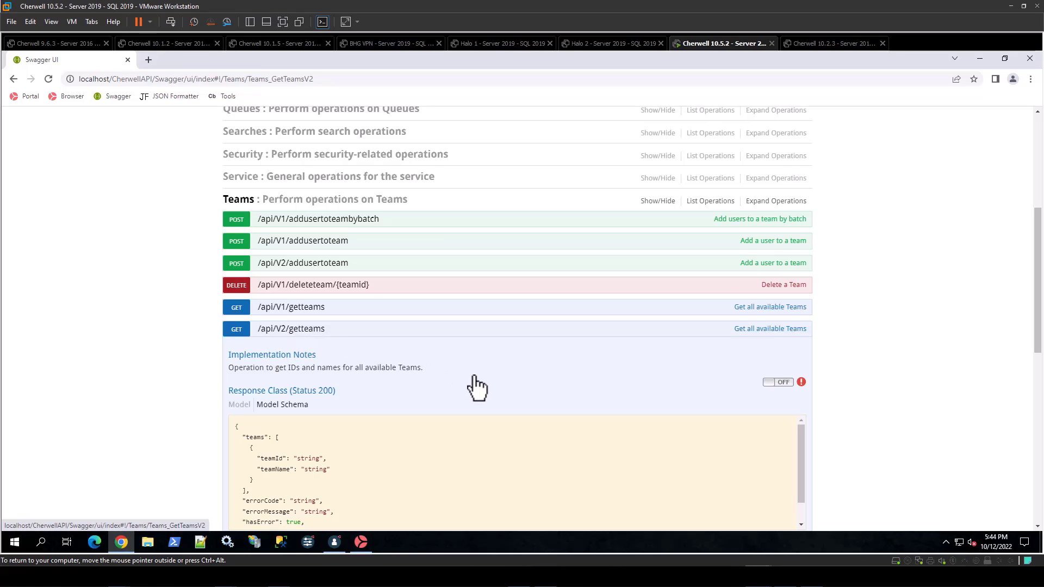
left_click_drag(1038, 252, 1038, 334)
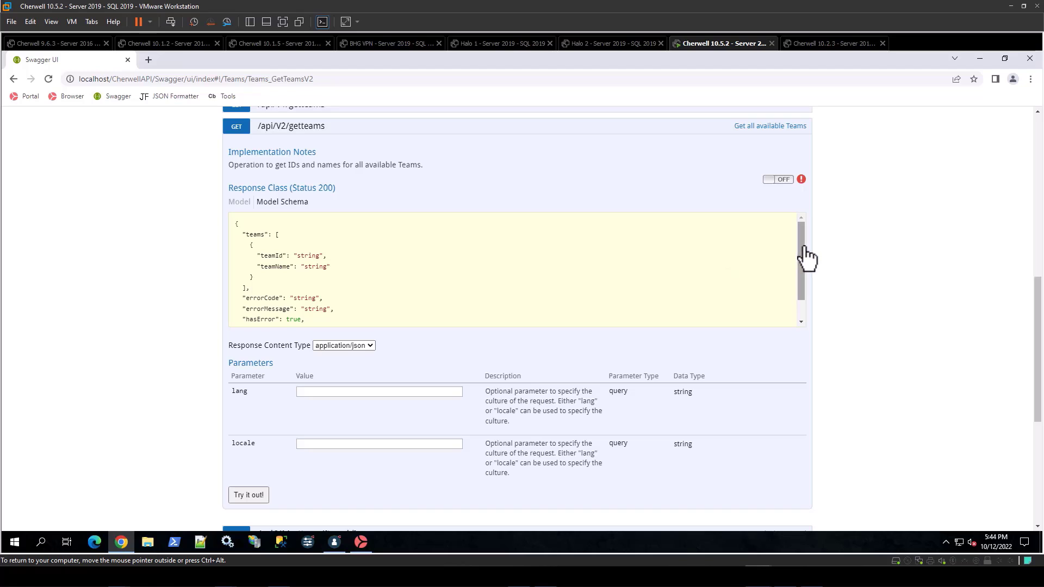
Step: Examine the response content type options and the lang and locale parameters of /api/V2/getteams
left_click(352, 346)
left_click(353, 316)
scroll(291, 402, "down", 1)
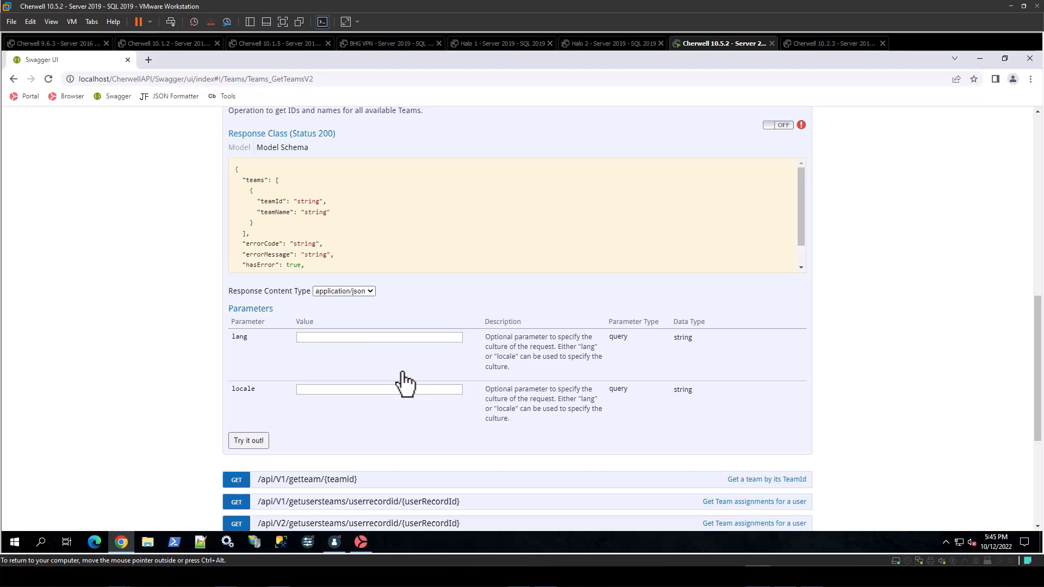
scroll(741, 241, "up", 1)
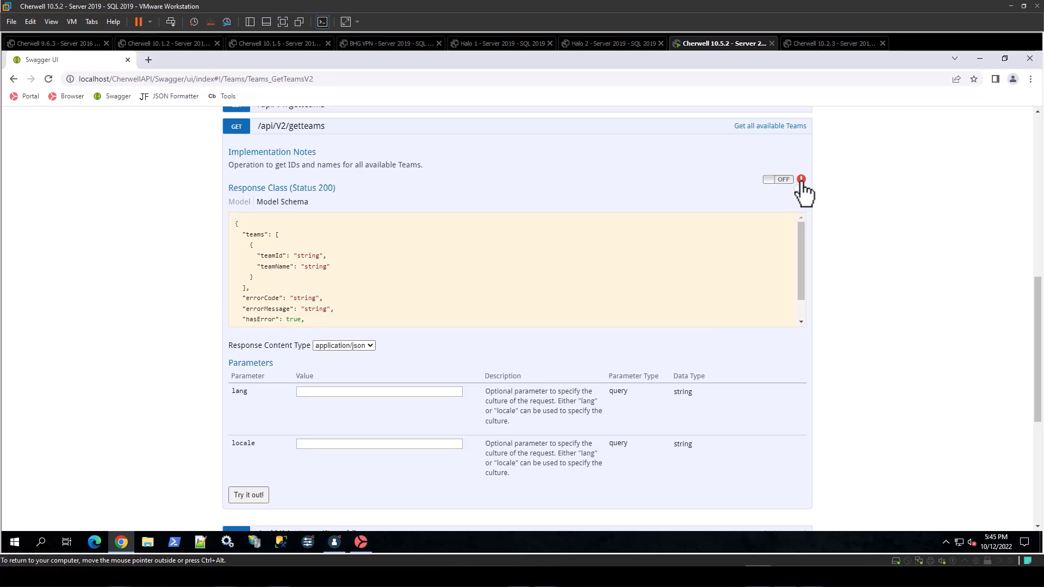
Step: Turn on authentication for /api/V2/getteams by authorizing as CSDAdmin with the account password
left_click(779, 180)
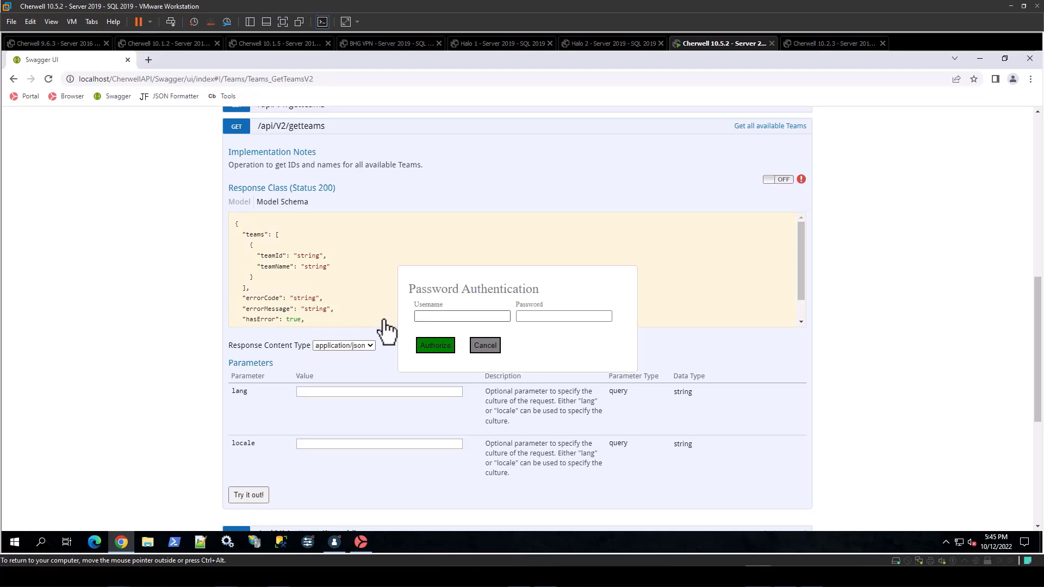
left_click(431, 317)
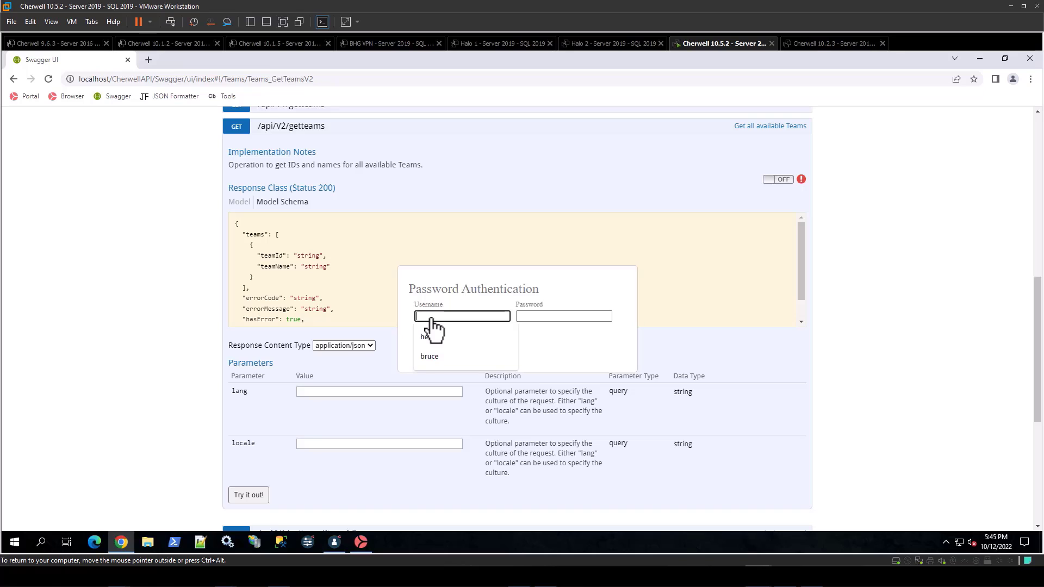
type("CSDAdmin")
key("Tab")
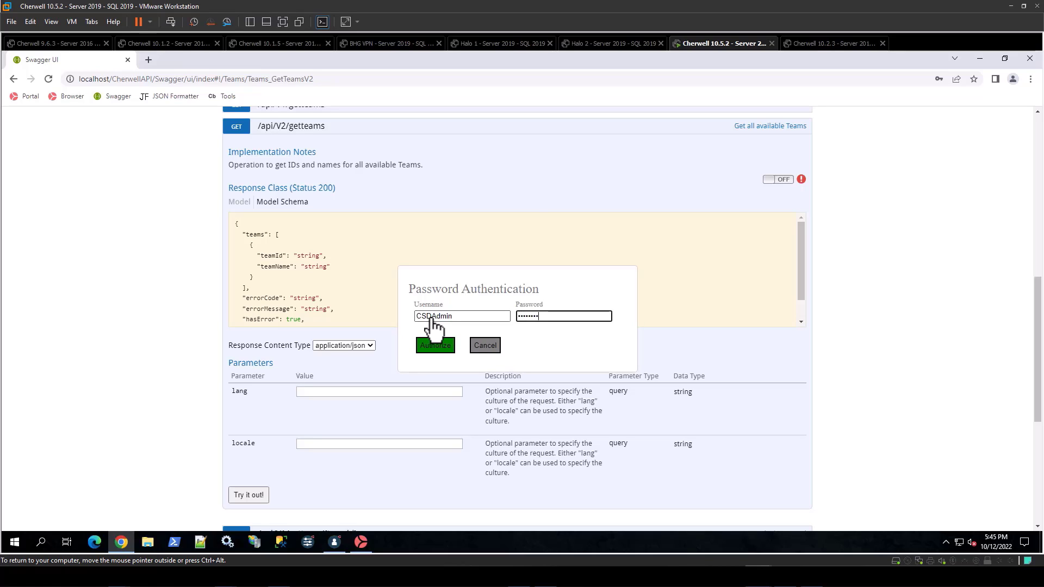
key("Return")
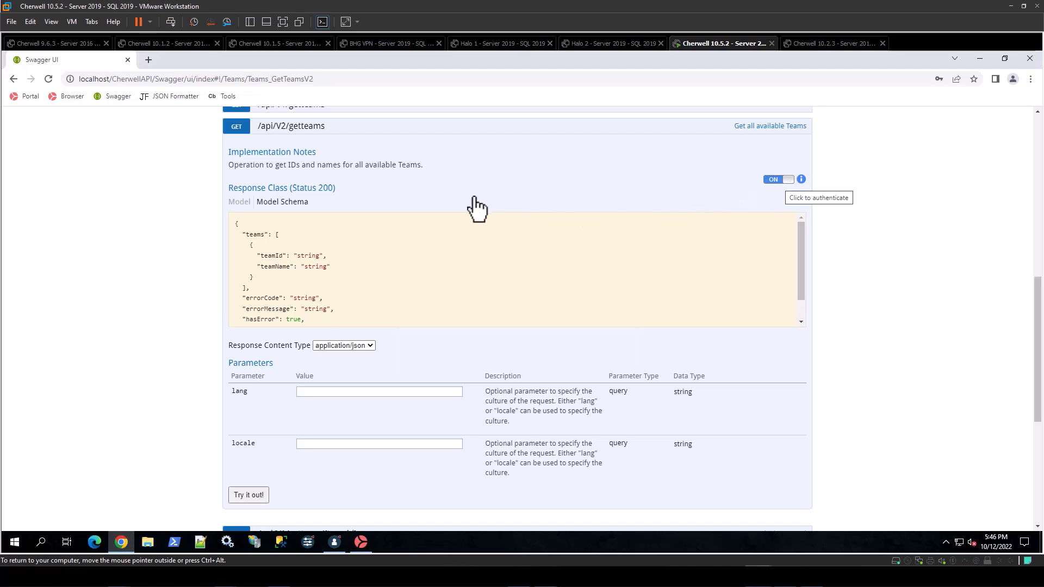
scroll(251, 162, "up", 1)
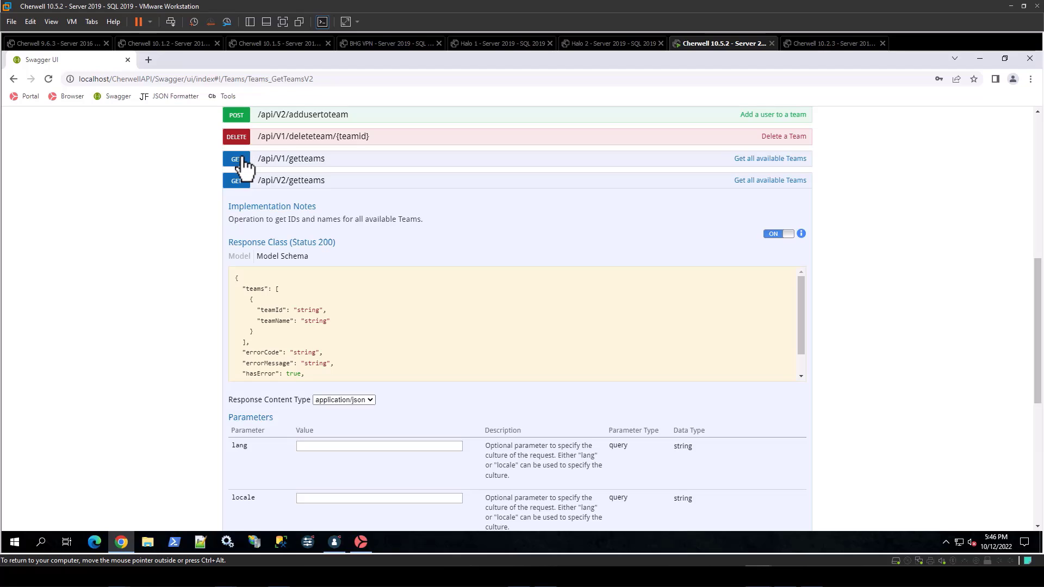
Step: Expand GET /api/V1/getteams to view its details, and collapse it again
left_click(243, 163)
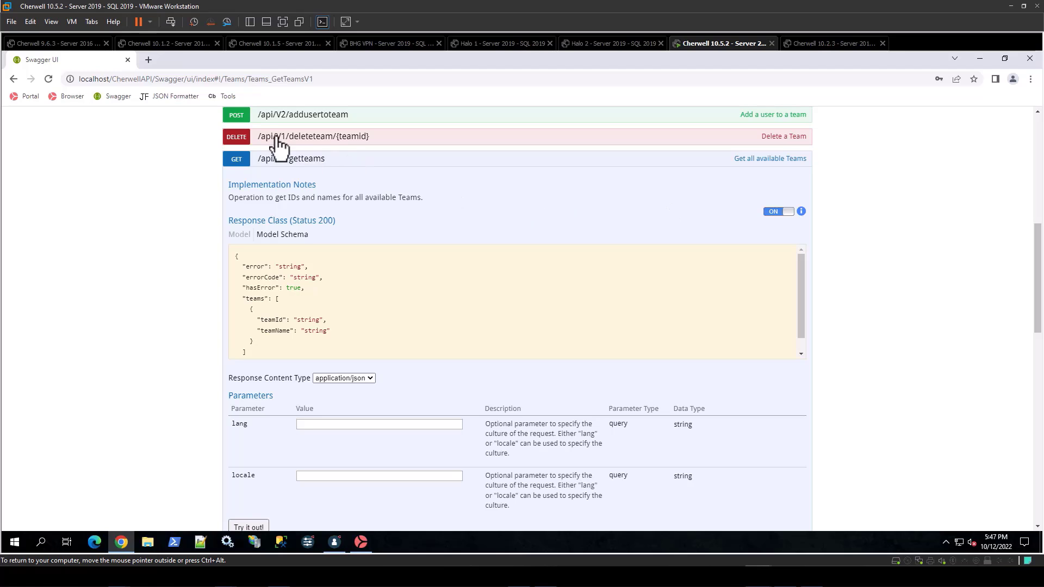
left_click(238, 163)
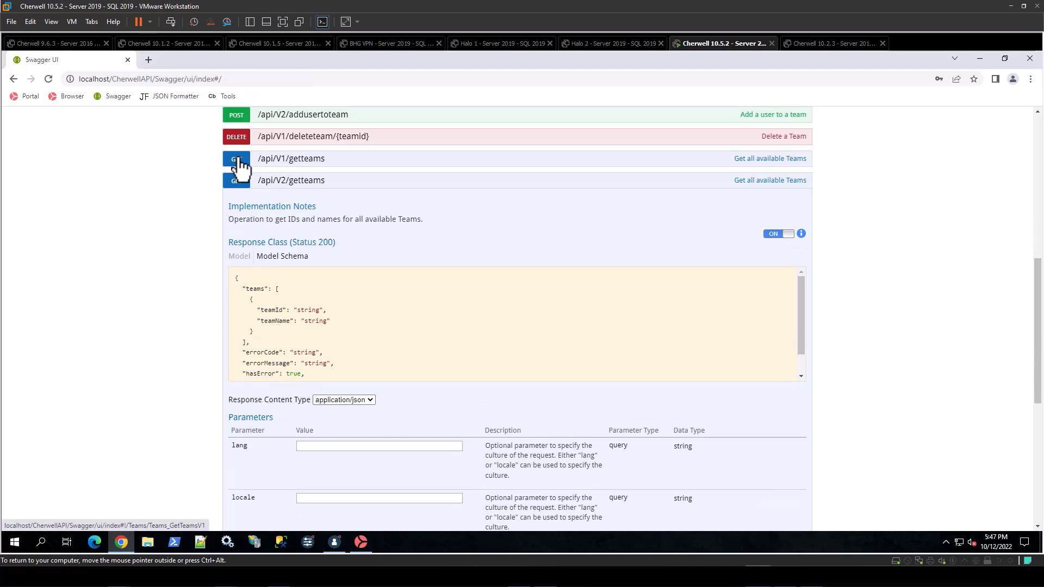
Step: Send the GET /api/V2/getteams request with the lang and locale parameters left empty
scroll(326, 380, "down", 1)
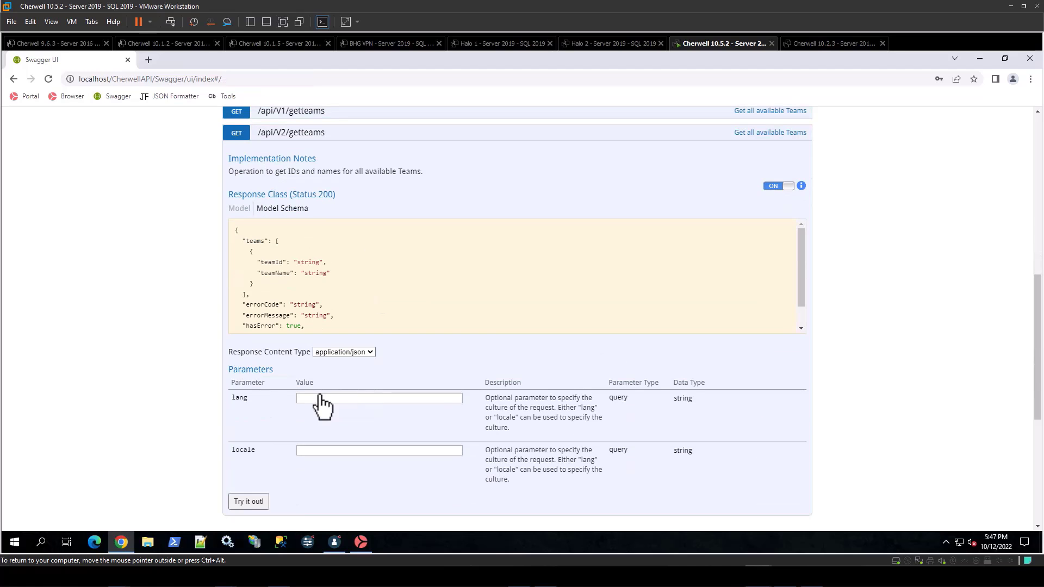
left_click(251, 501)
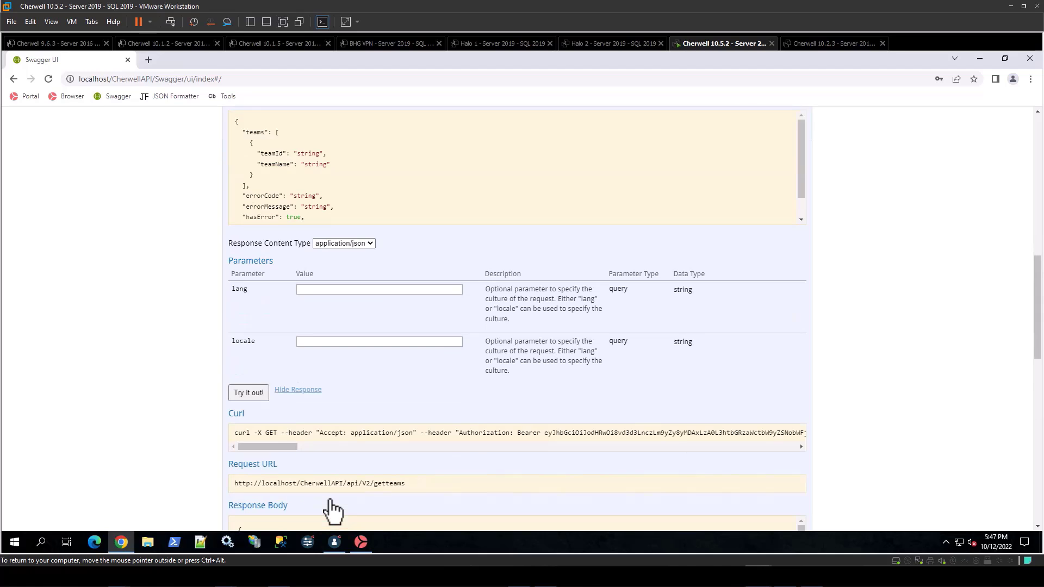
scroll(326, 506, "down", 6)
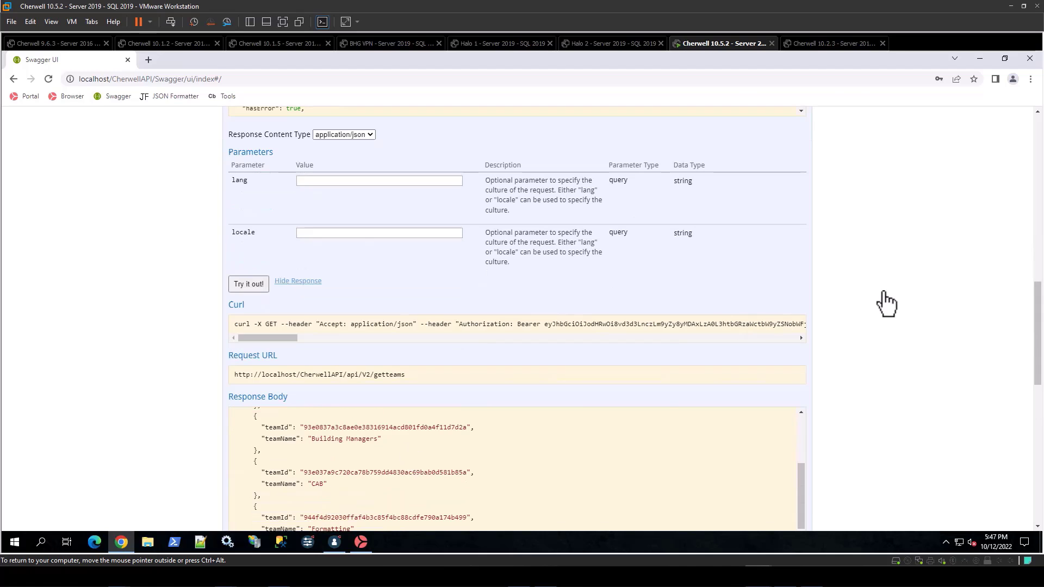
scroll(883, 302, "down", 4)
scroll(883, 303, "up", 1)
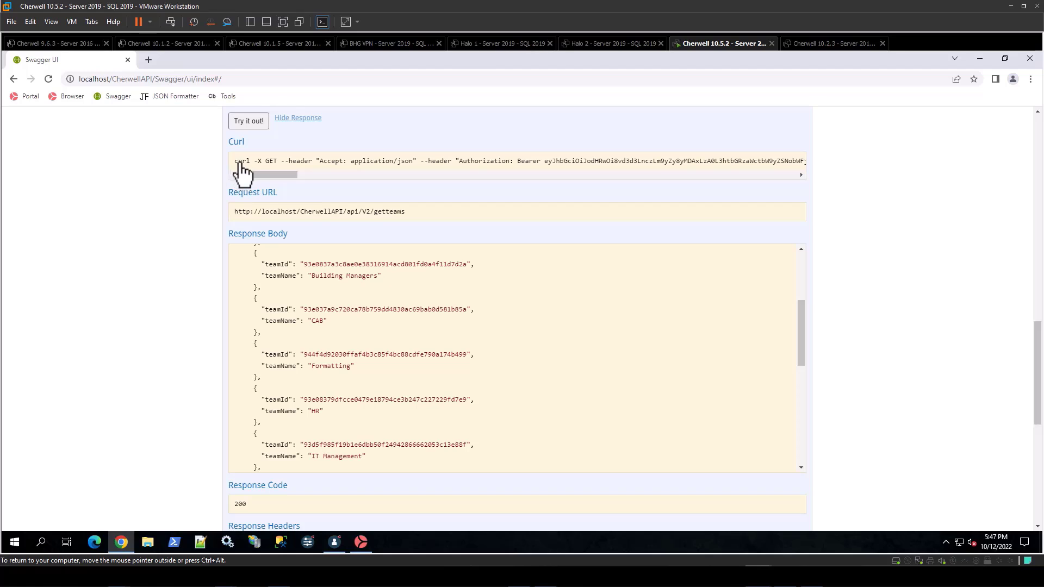
Step: Examine the generated Curl command of /api/V2/getteams, including its Accept header, Authorization bearer header and target URL
left_click_drag(261, 178, 363, 163)
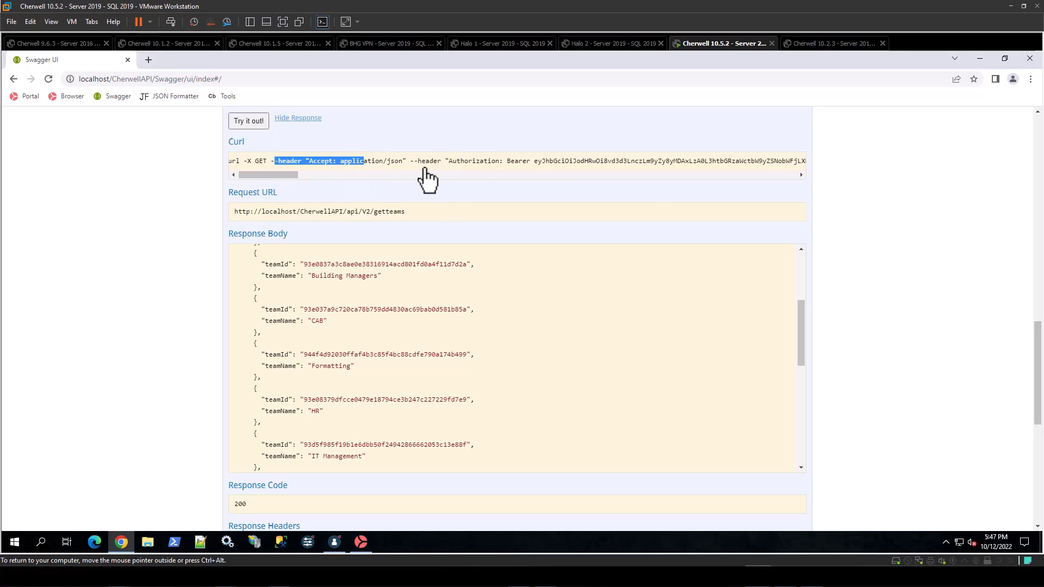
left_click_drag(451, 161, 584, 162)
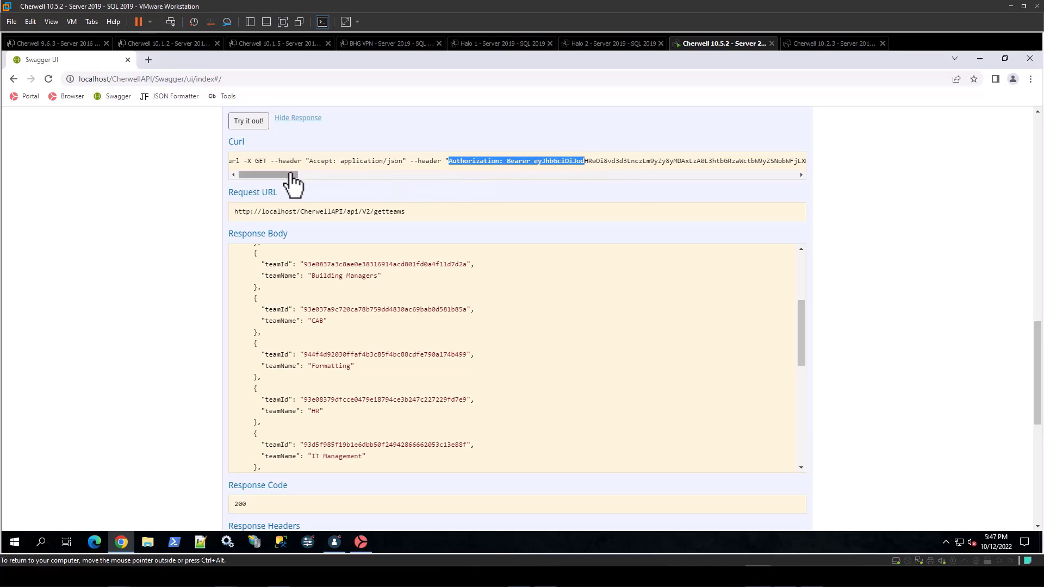
left_click_drag(289, 172, 859, 183)
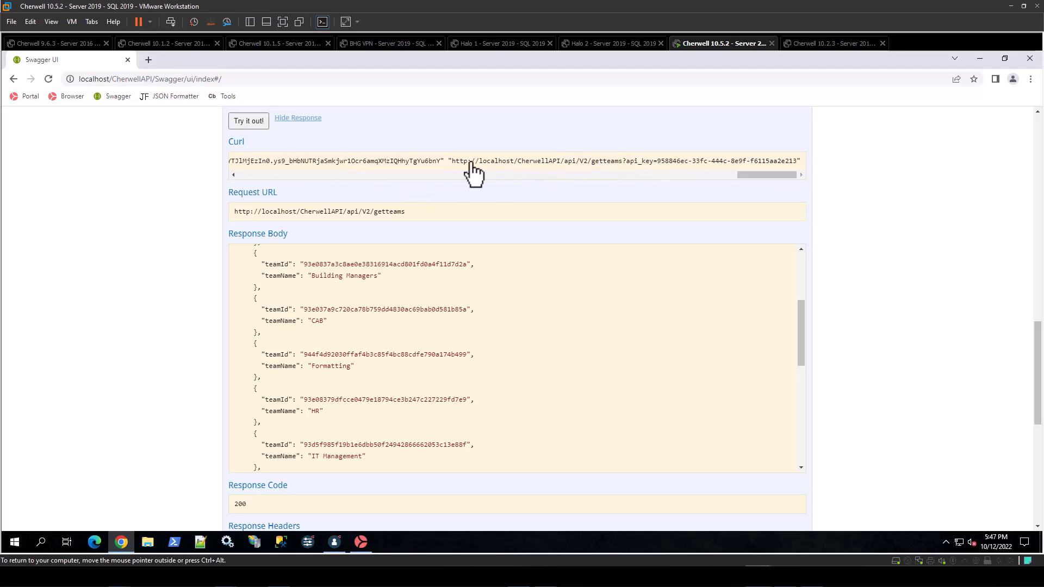
left_click_drag(452, 162, 617, 162)
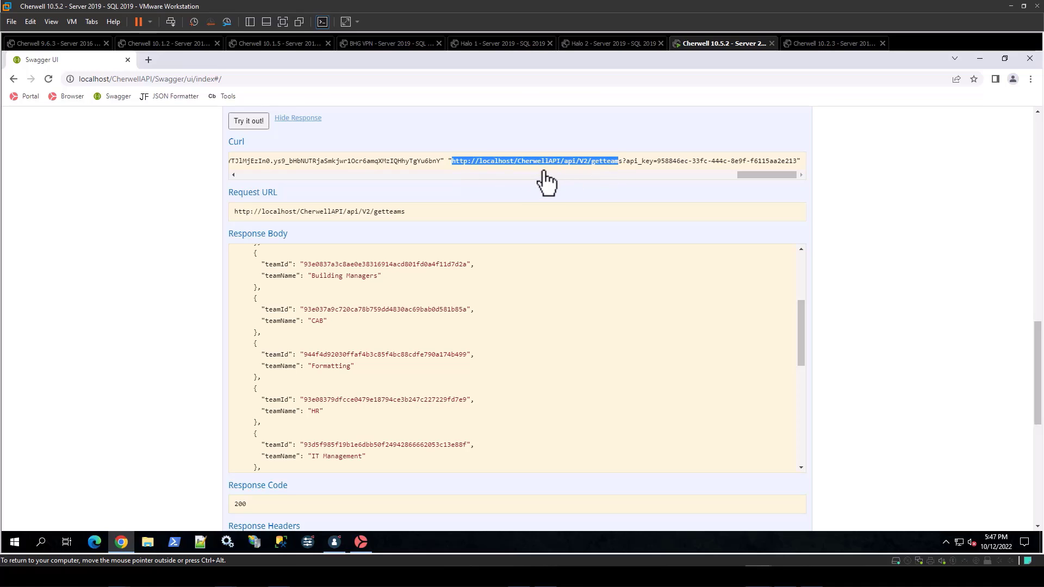
scroll(540, 185, "up", 3)
scroll(541, 193, "up", 4)
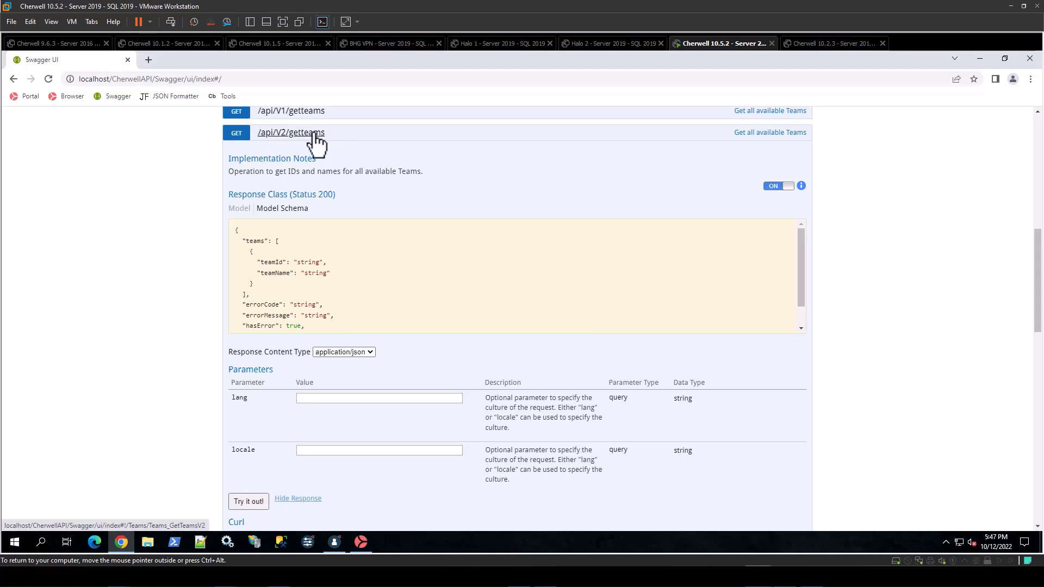
scroll(482, 248, "down", 5)
scroll(483, 249, "down", 1)
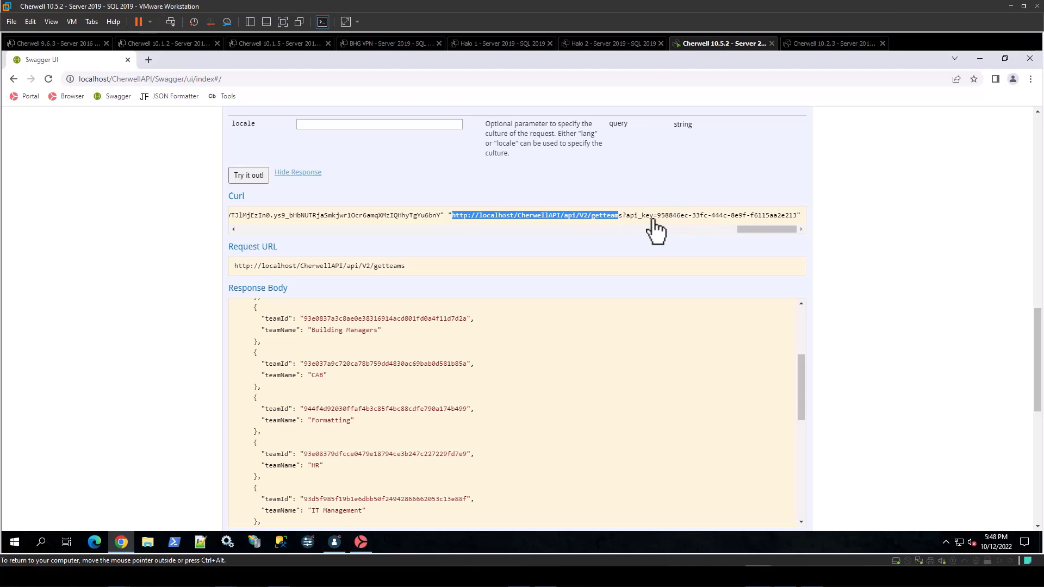
Step: Look over the getteams response sections and highlight the address under Request URL
scroll(603, 312, "down", 2)
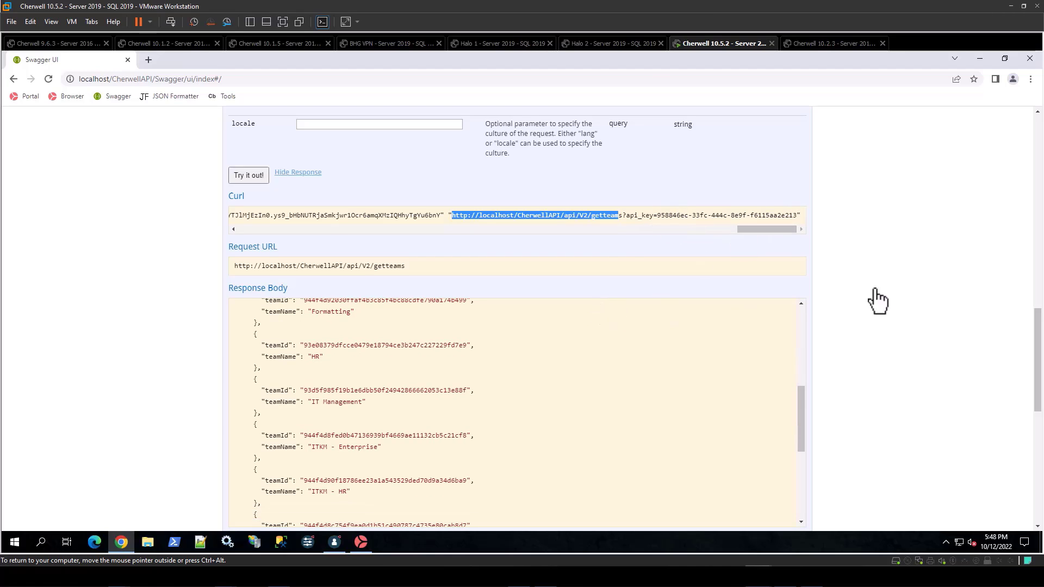
scroll(928, 284, "down", 3)
scroll(519, 228, "up", 2)
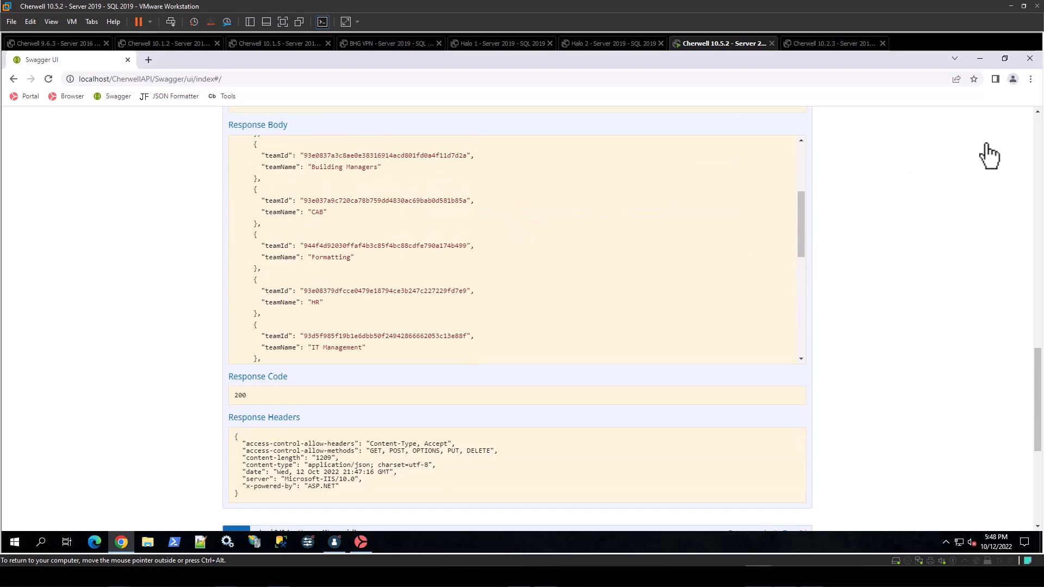
left_click_drag(1037, 370, 1037, 361)
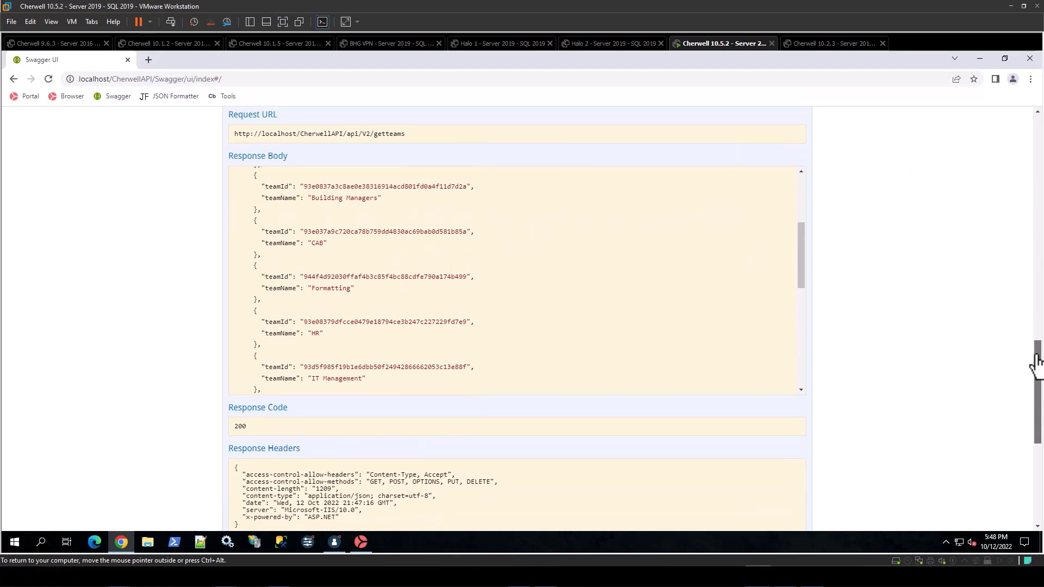
left_click_drag(404, 136, 234, 134)
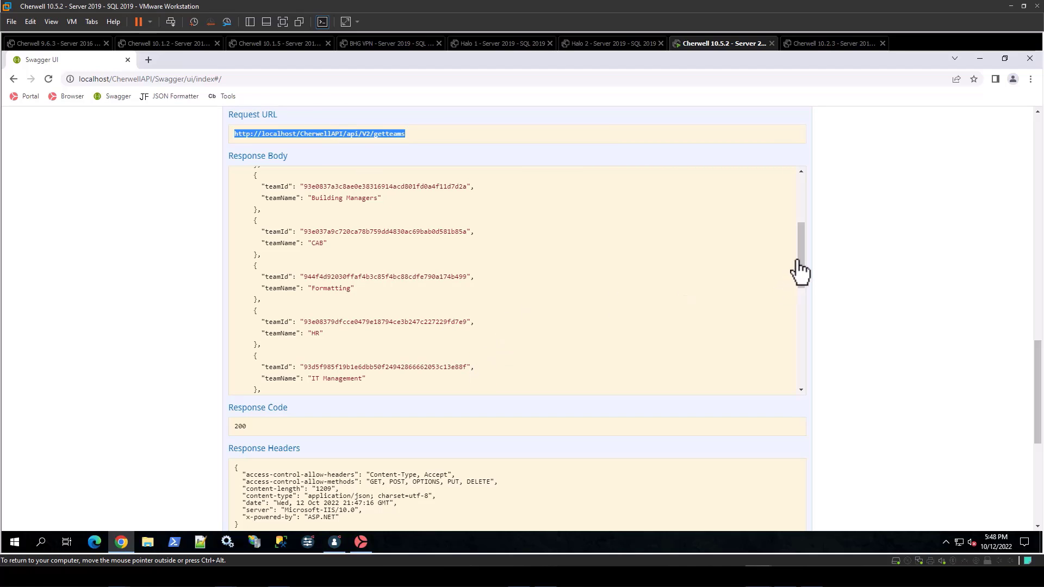
Step: Examine the teams array in the Response Body from its beginning, including the teamId and teamName entries
left_click_drag(799, 270, 799, 205)
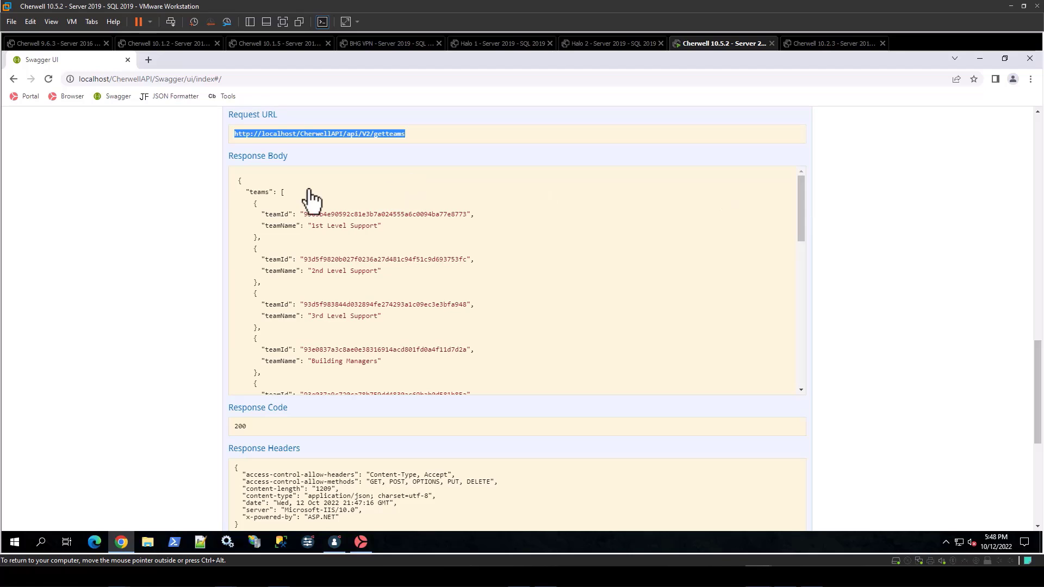
double_click(258, 192)
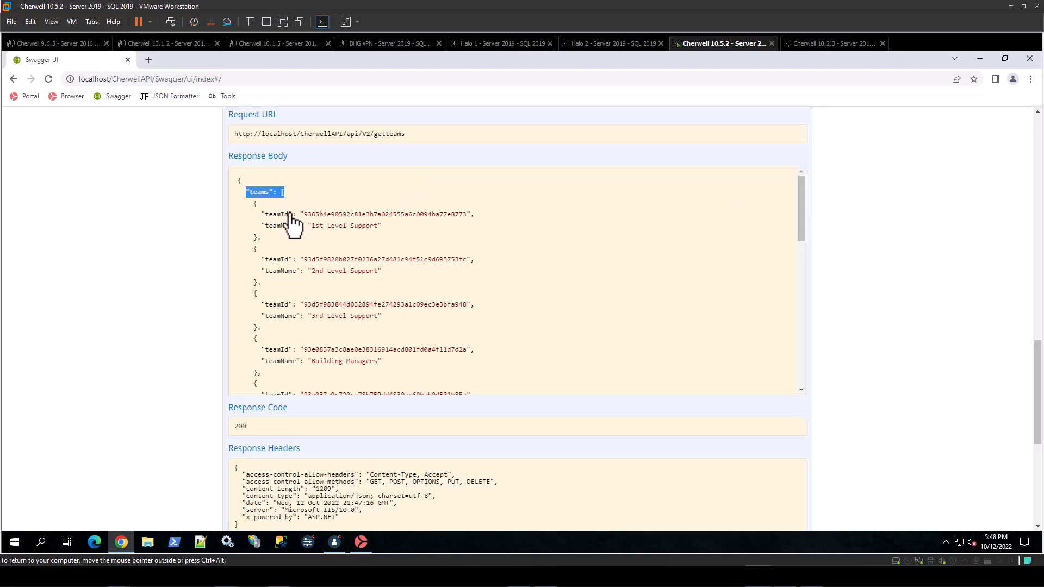
left_click_drag(240, 204, 389, 229)
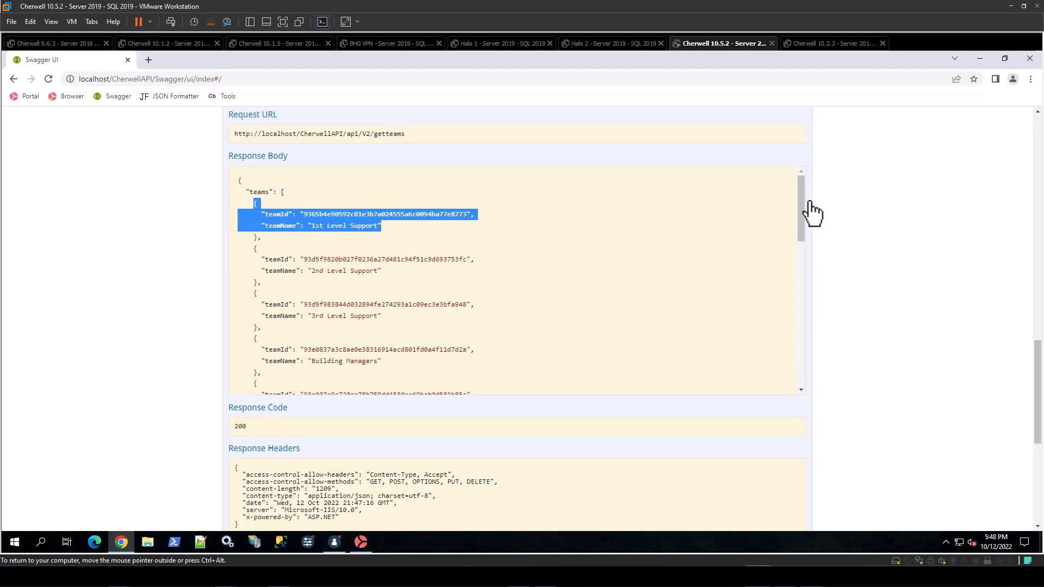
left_click(635, 227)
scroll(378, 272, "down", 6)
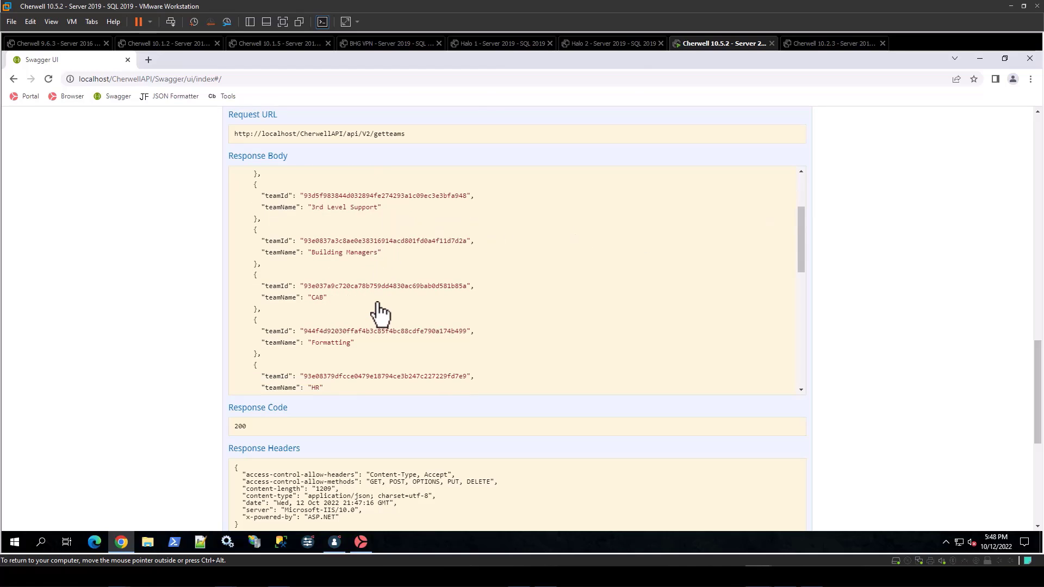
scroll(357, 299, "down", 3)
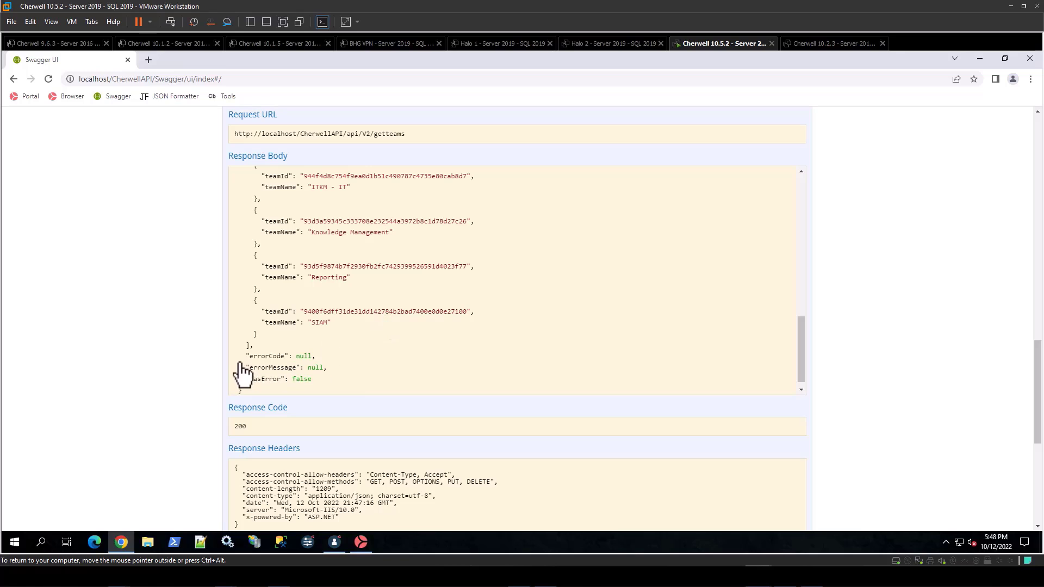
Step: Check the error fields at the end of the Response Body, the Response Code and the Response Headers
left_click_drag(242, 356, 271, 408)
left_click(326, 366)
left_click(243, 428)
double_click(242, 427)
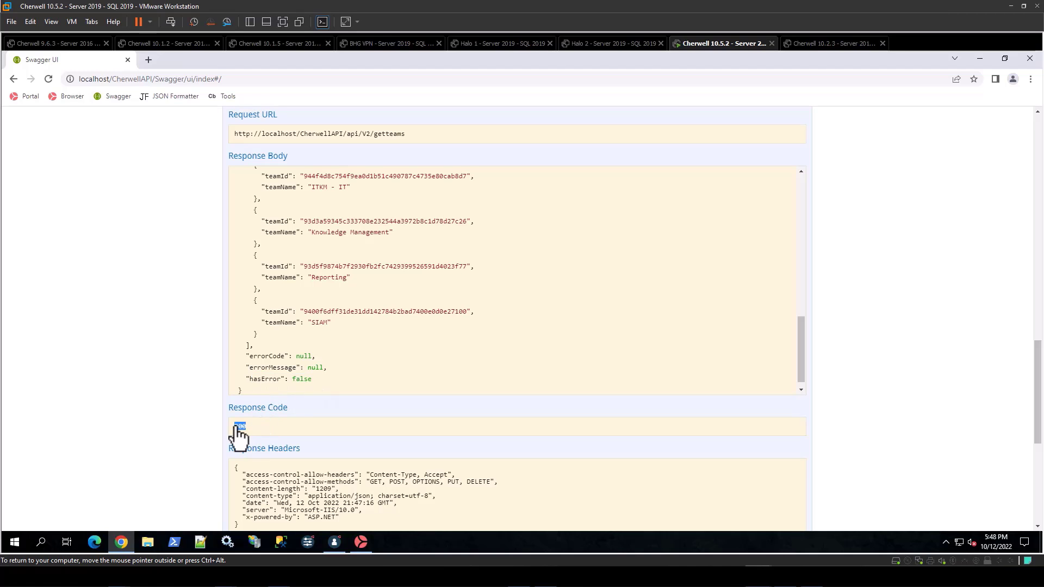
left_click(903, 323)
scroll(902, 324, "down", 3)
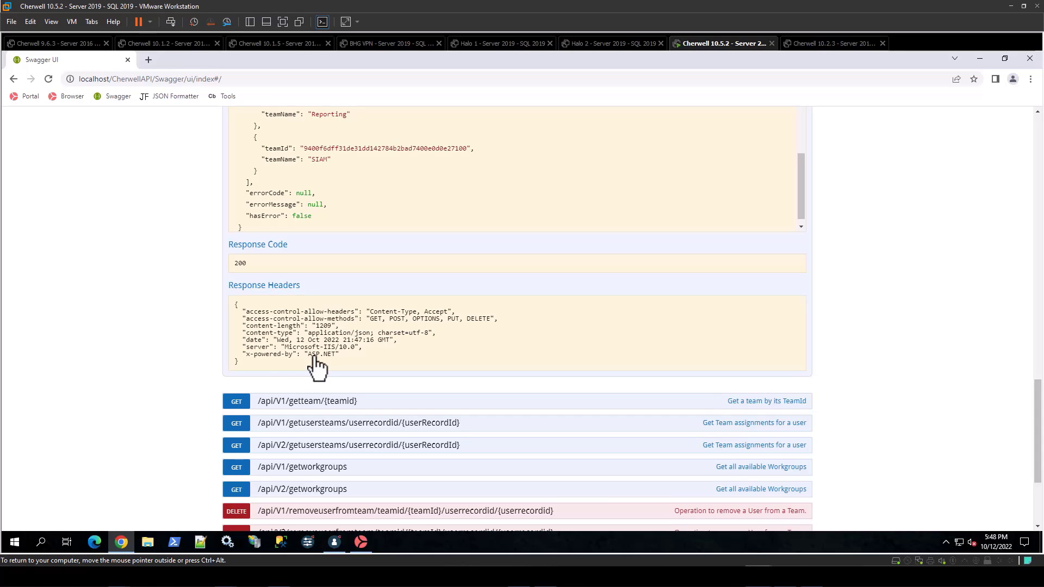
Step: Highlight the entire JSON in the getteams Response Body from opening to closing brace, then clear the selection and return to its beginning
scroll(397, 247, "up", 1)
left_click_drag(368, 252, 294, 204)
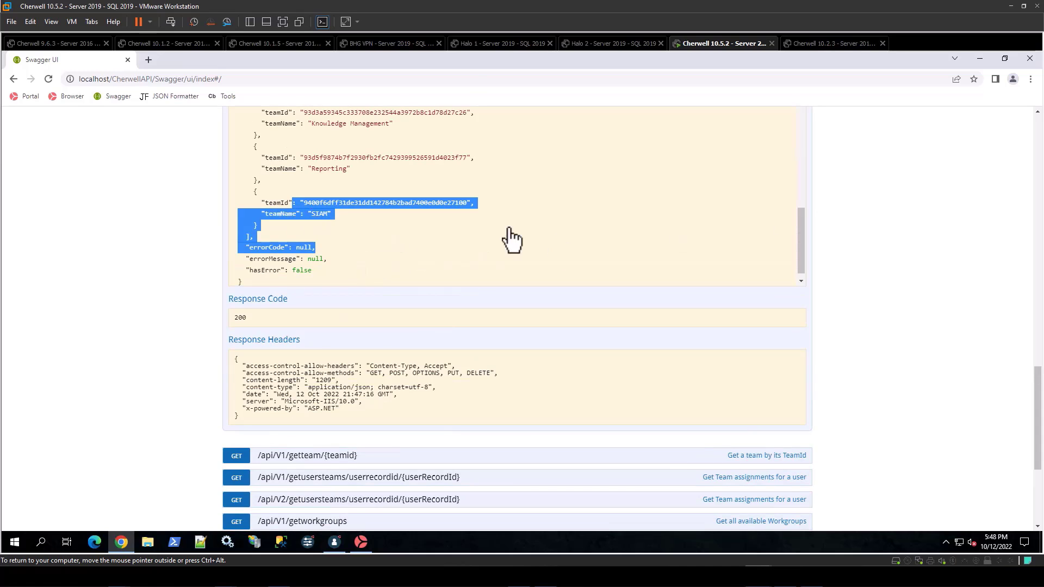
left_click(511, 239)
scroll(992, 213, "up", 2)
key("ctrl+a")
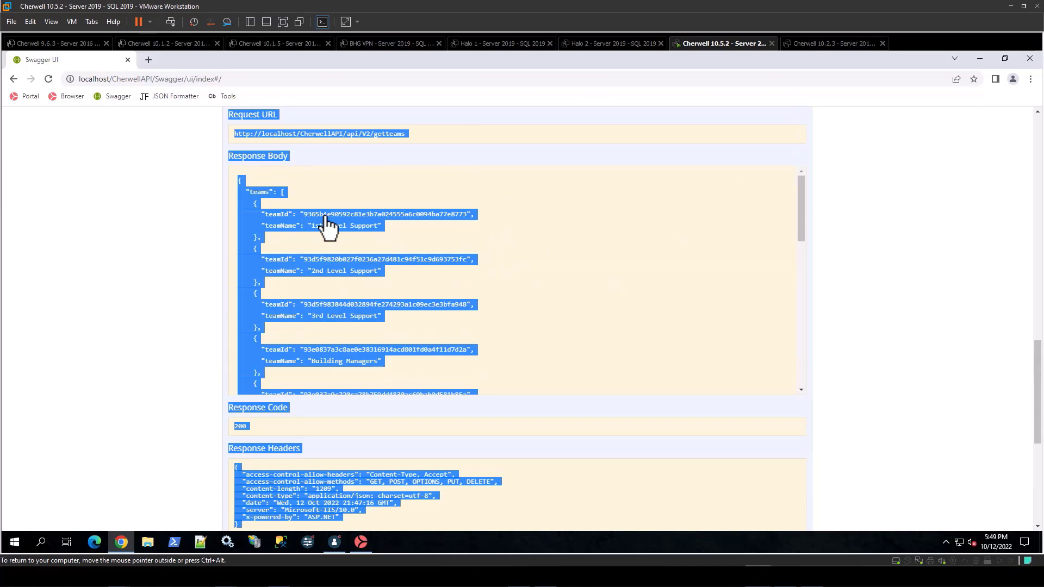
left_click(326, 226)
left_click_drag(236, 181, 268, 225)
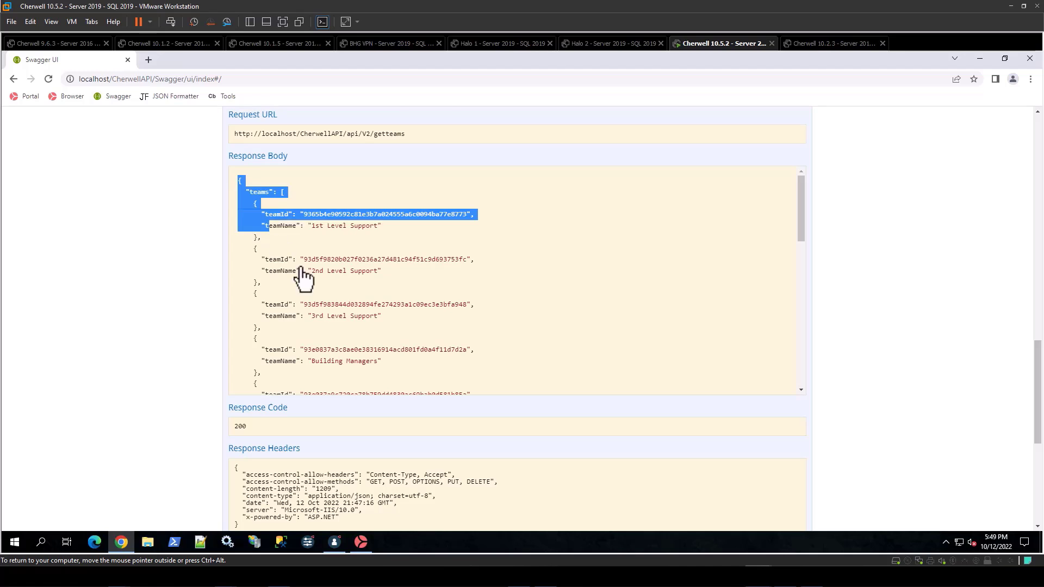
left_click_drag(301, 278, 368, 384)
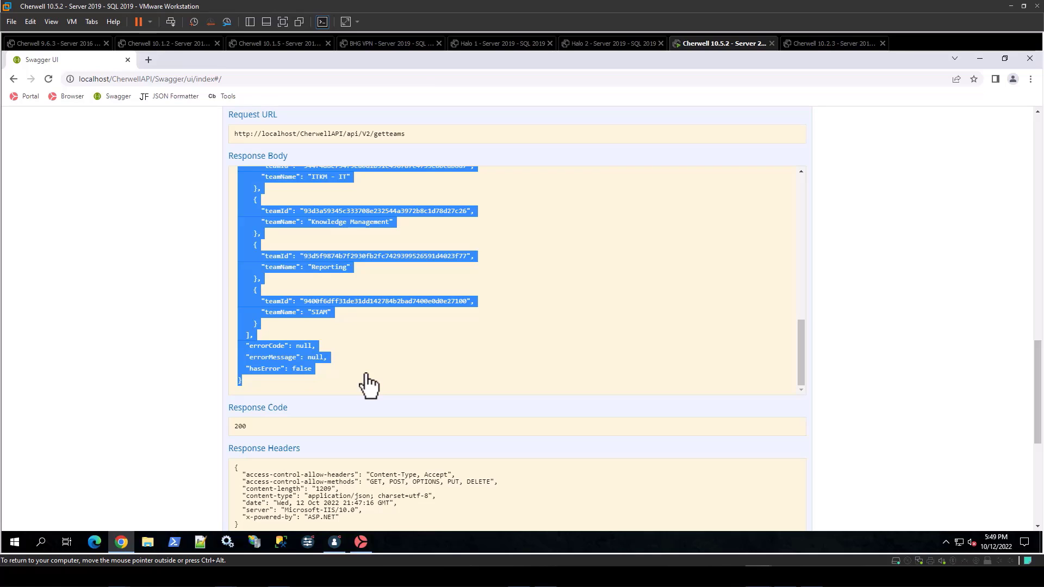
left_click(364, 334)
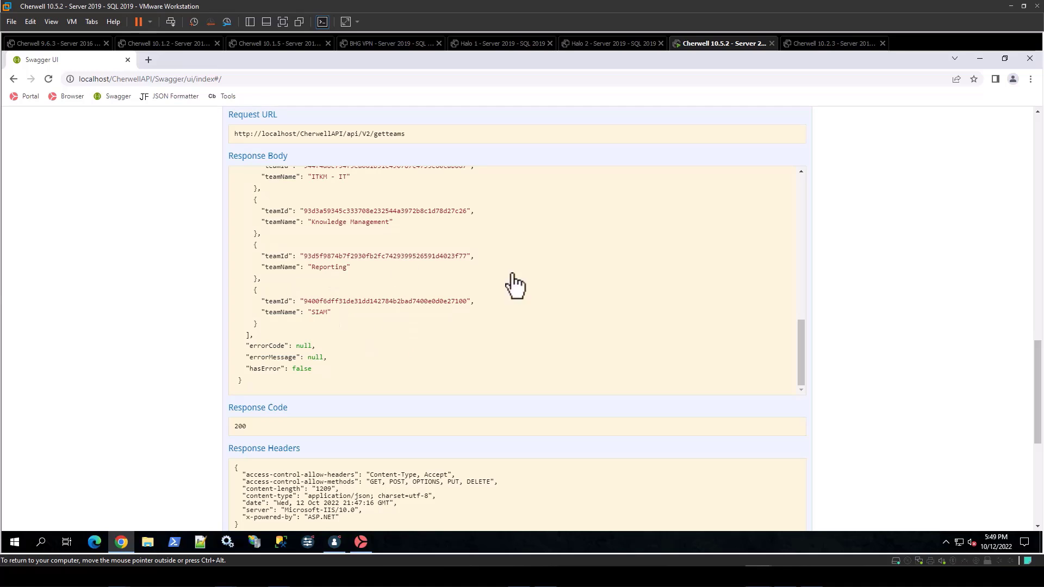
left_click_drag(802, 365, 794, 201)
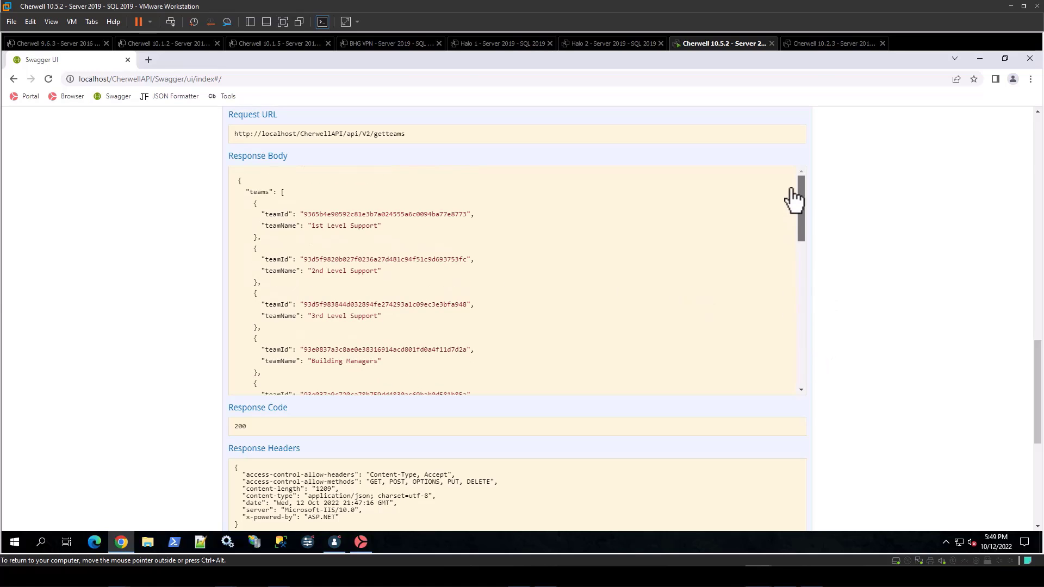
Step: Open the details of POST /api/V1/saveteam and examine its response schema and required request parameter
scroll(915, 277, "up", 1)
scroll(915, 277, "up", 7)
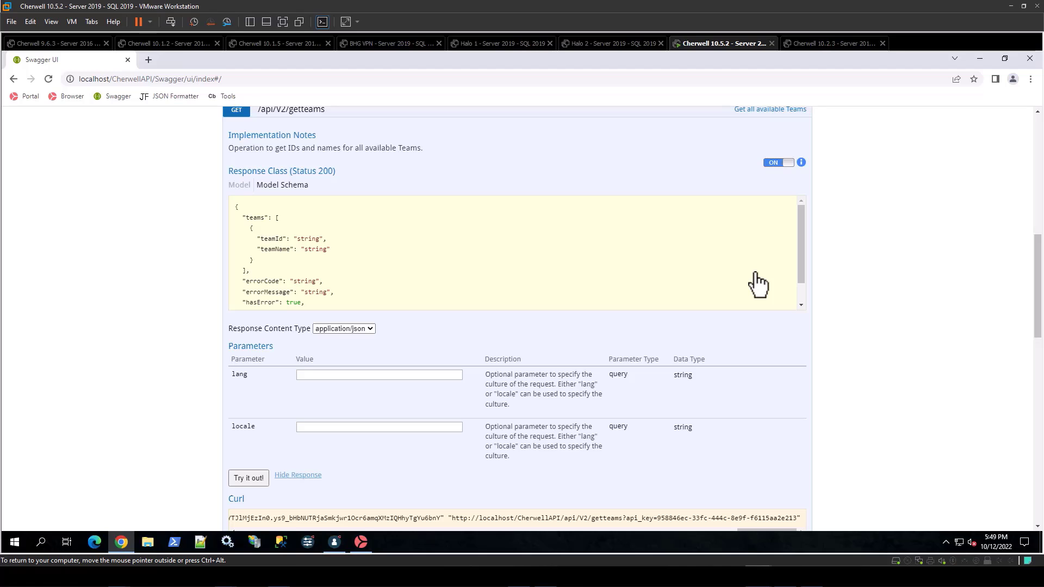
scroll(905, 281, "down", 10)
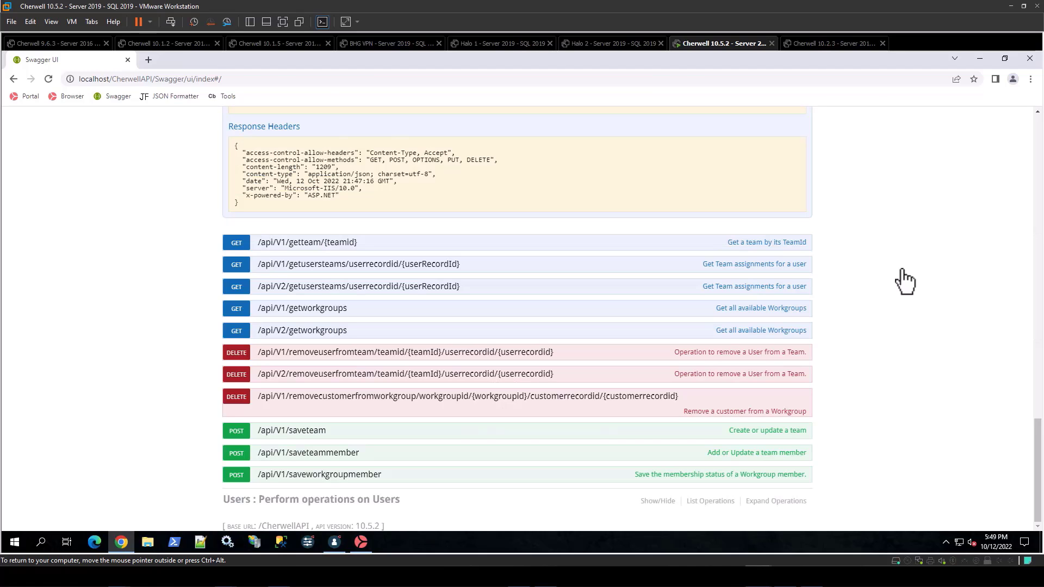
left_click(287, 433)
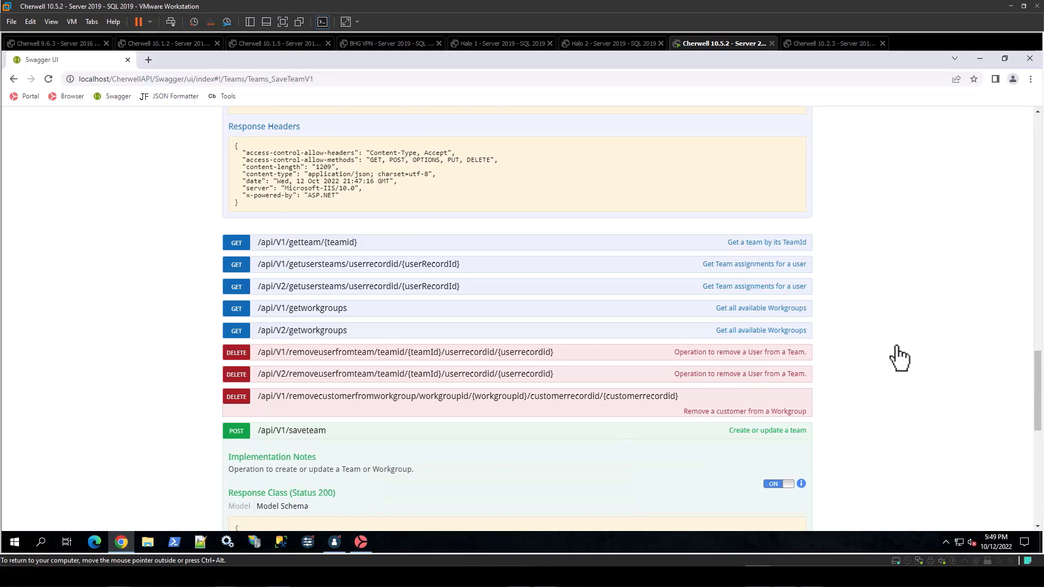
scroll(899, 358, "down", 4)
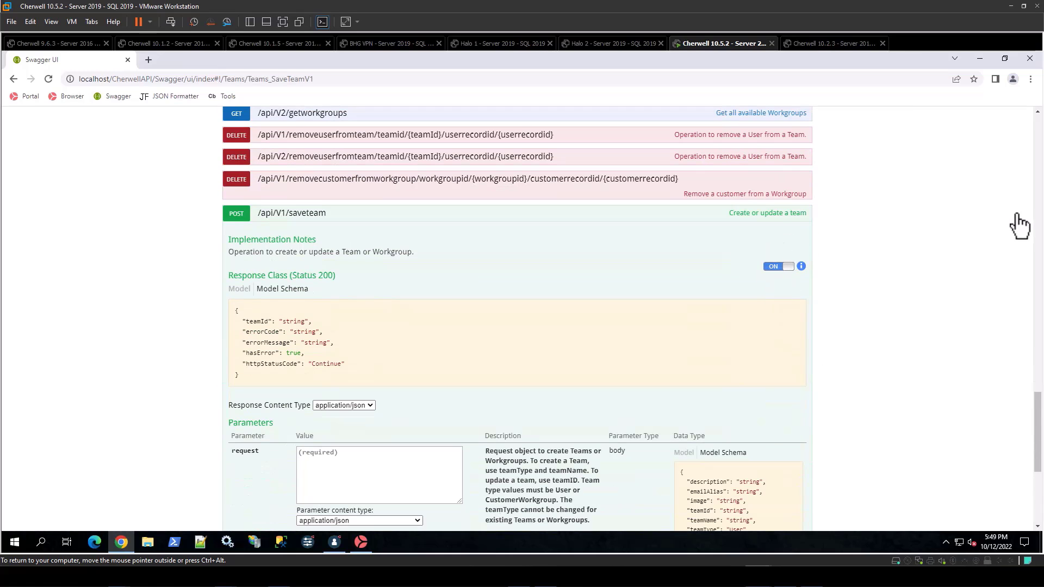
scroll(961, 249, "down", 2)
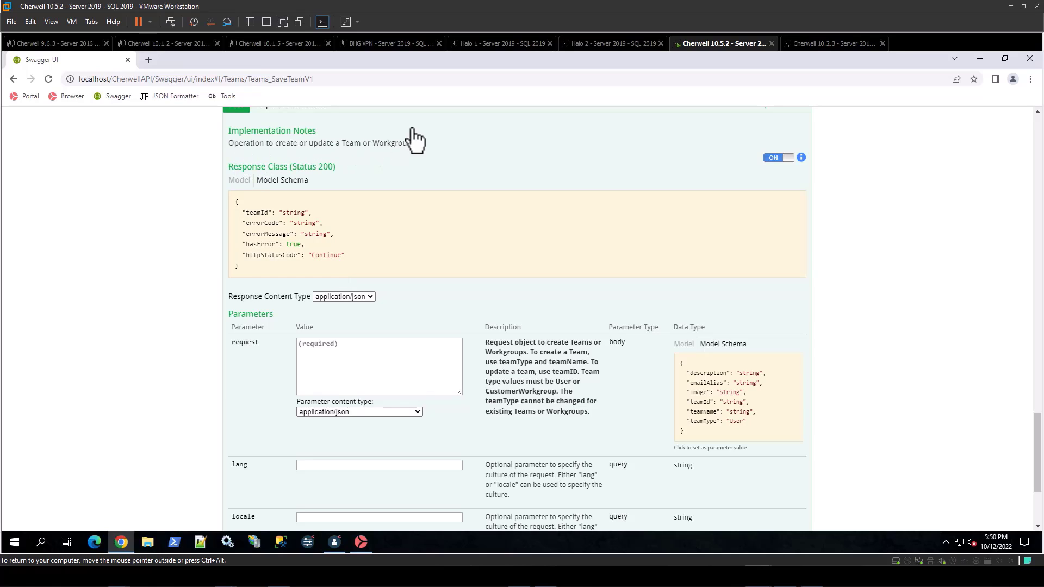
scroll(873, 237, "down", 2)
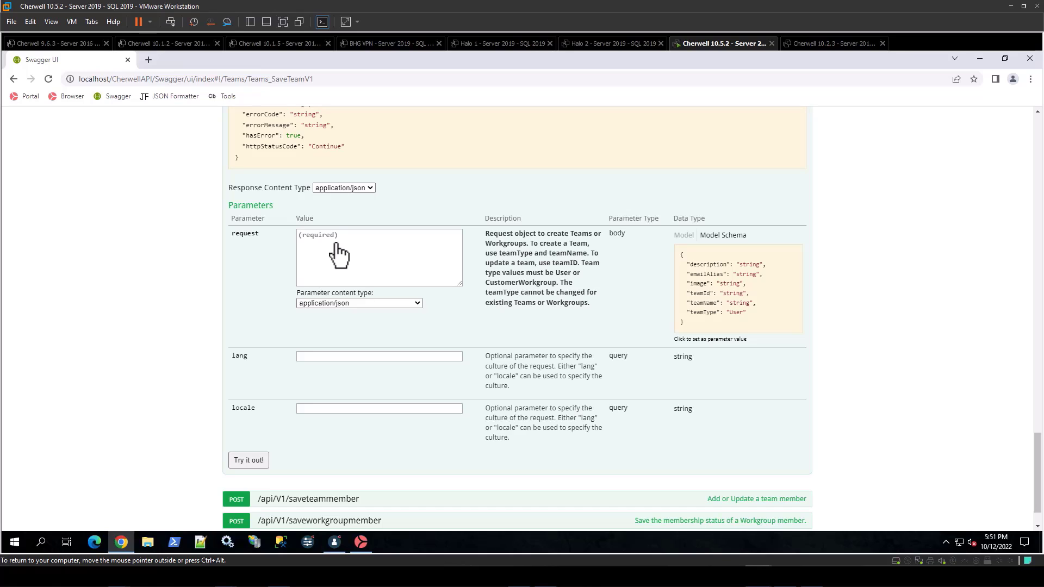
Step: Fill the saveteam request with the model schema, enlarge its value box and set the description to "Testing team from the API"
left_click(702, 296)
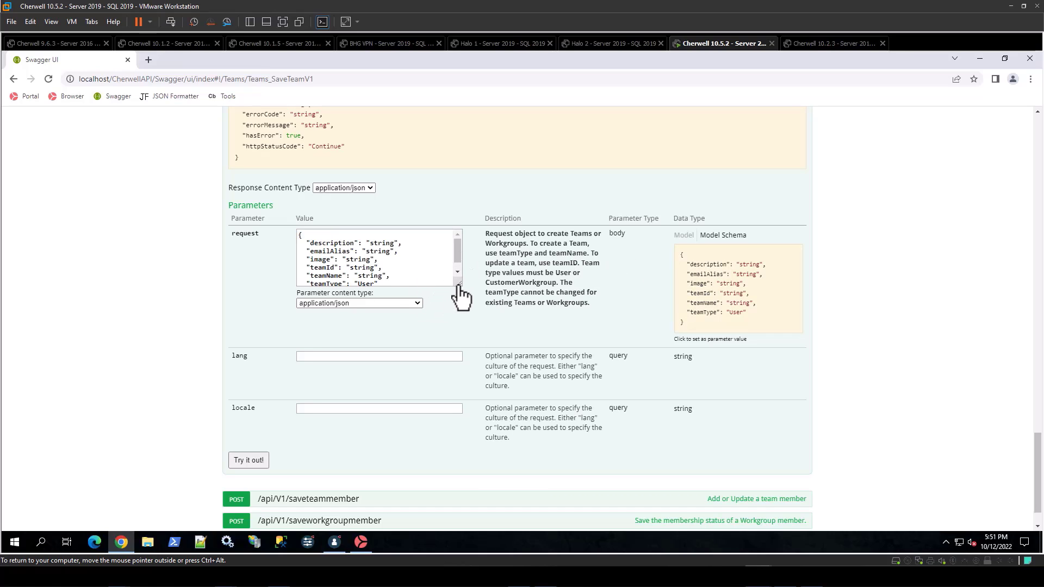
left_click_drag(457, 285, 465, 325)
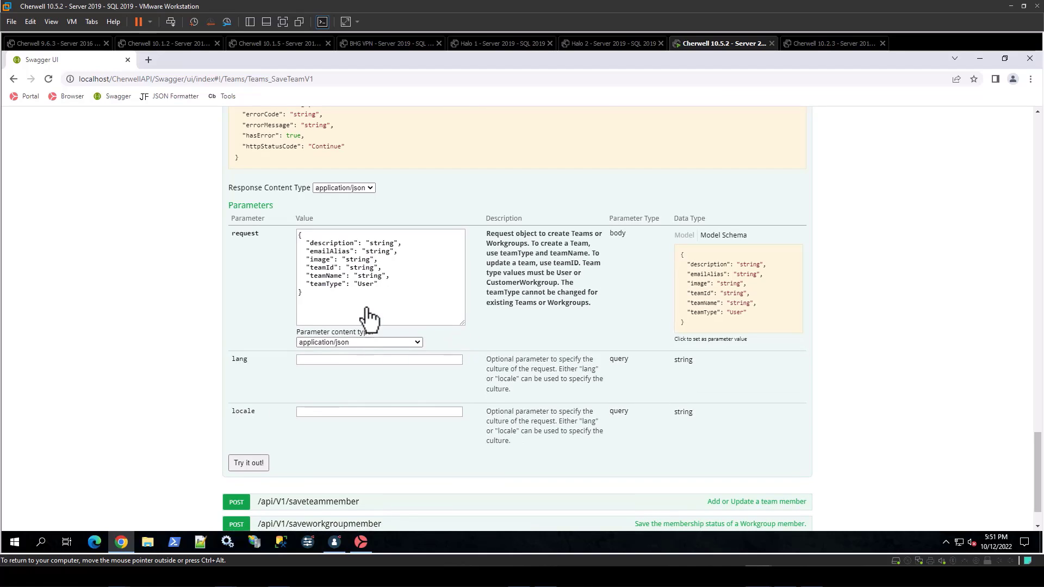
left_click_drag(370, 243, 392, 246)
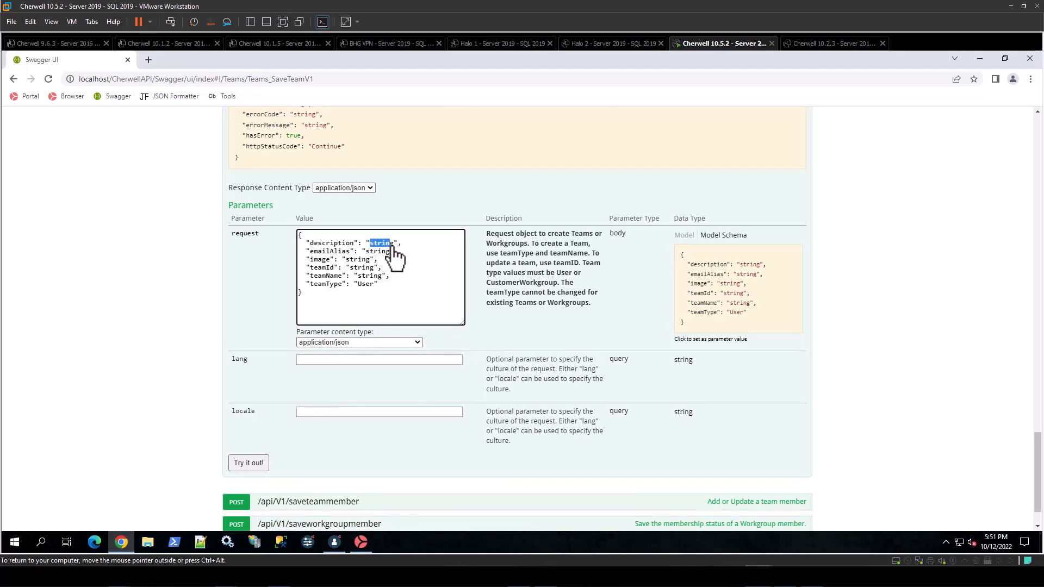
type("Te")
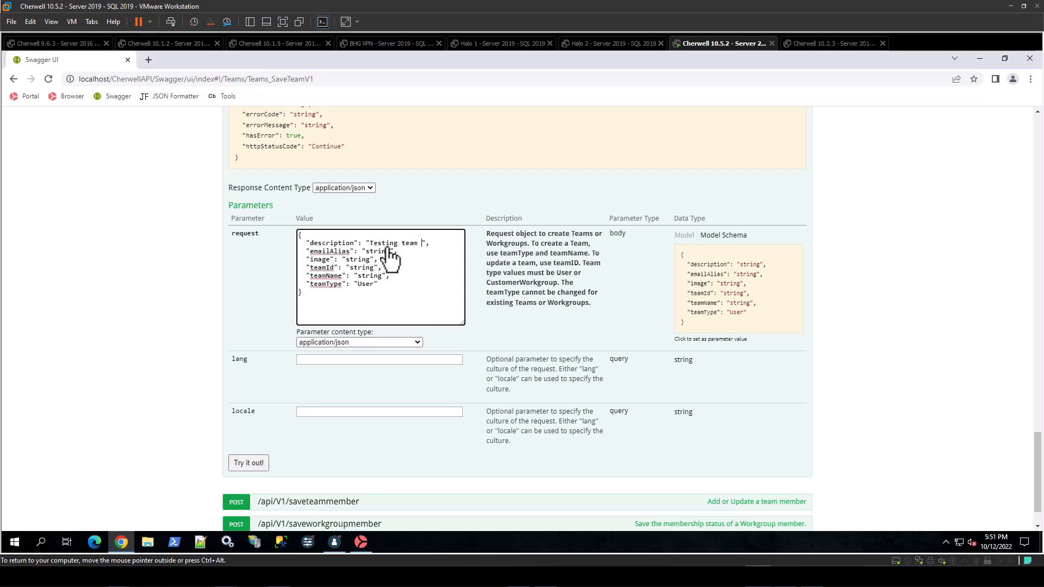
type("sting team from the API")
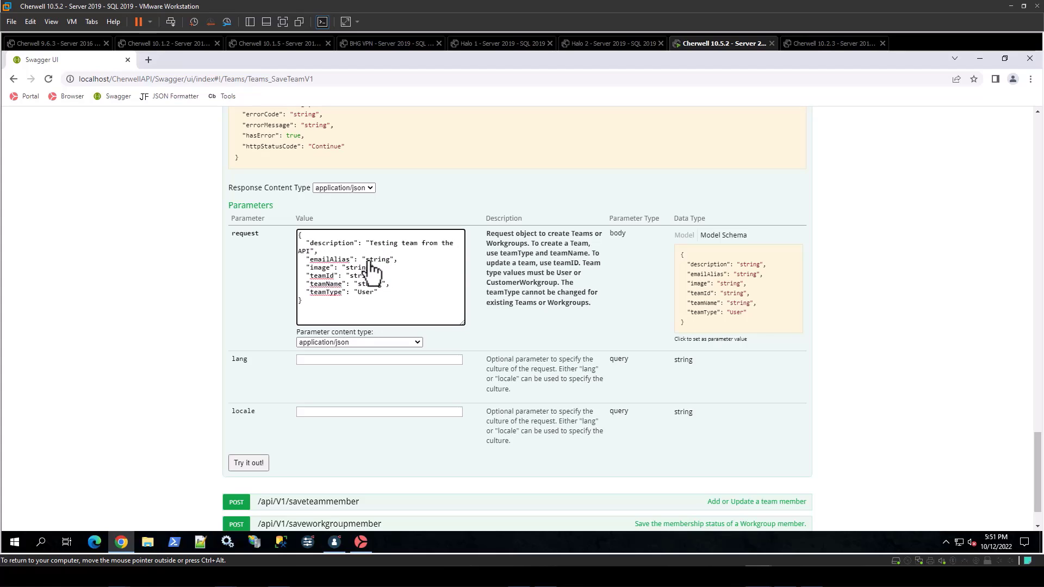
Step: Set emailAlias in the request body to the team's e-mail address and remove the image line
double_click(370, 262)
type("test@company.com")
left_click_drag(380, 269, 294, 273)
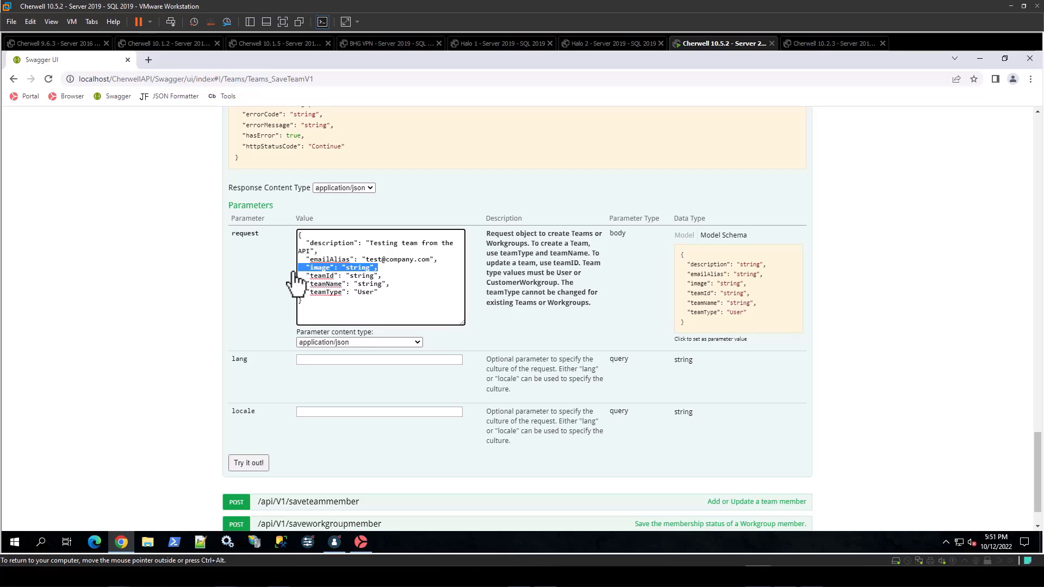
key("BackSpace")
key("BackSpace")
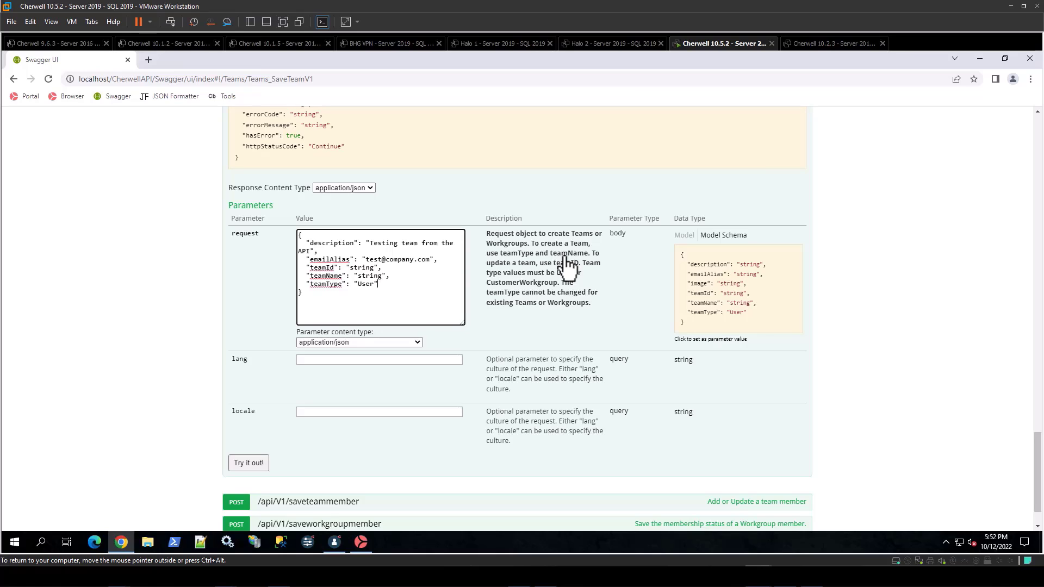
Step: Check the parameter description's note on updating a team and remove the teamId line from the request body
left_click_drag(511, 263, 565, 264)
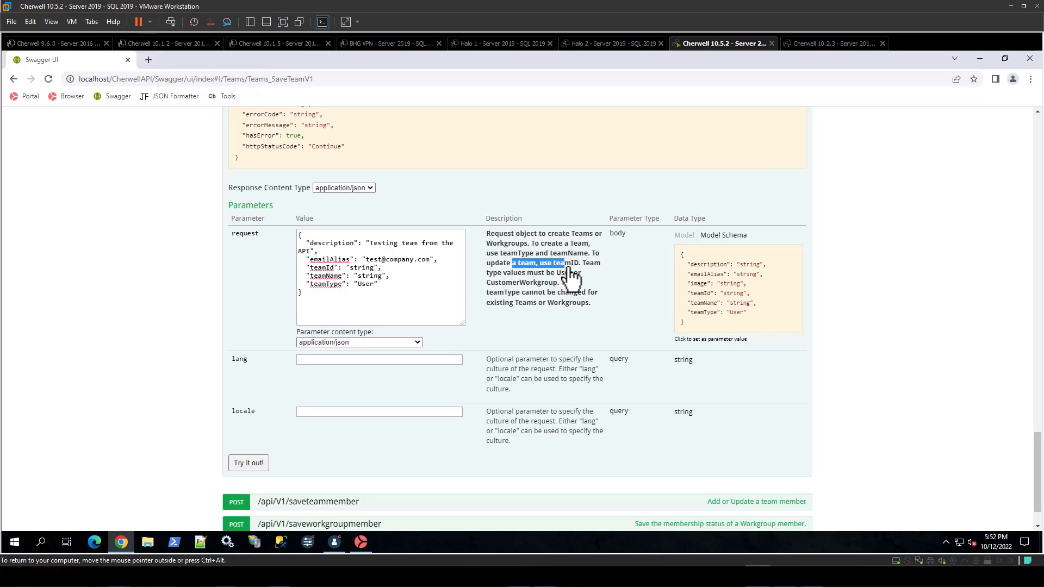
left_click_drag(386, 267, 284, 279)
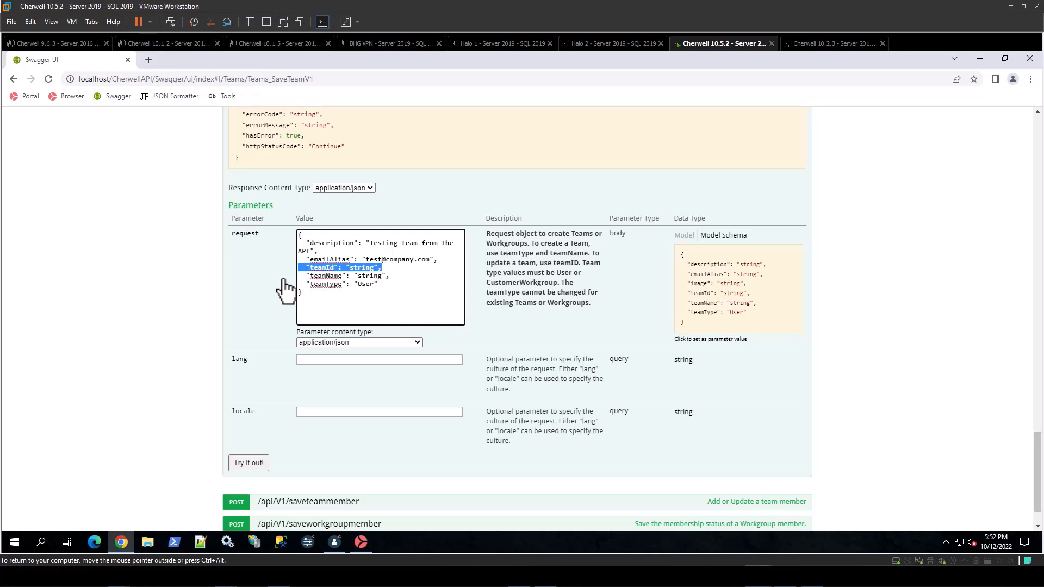
key("BackSpace")
key("BackSpace")
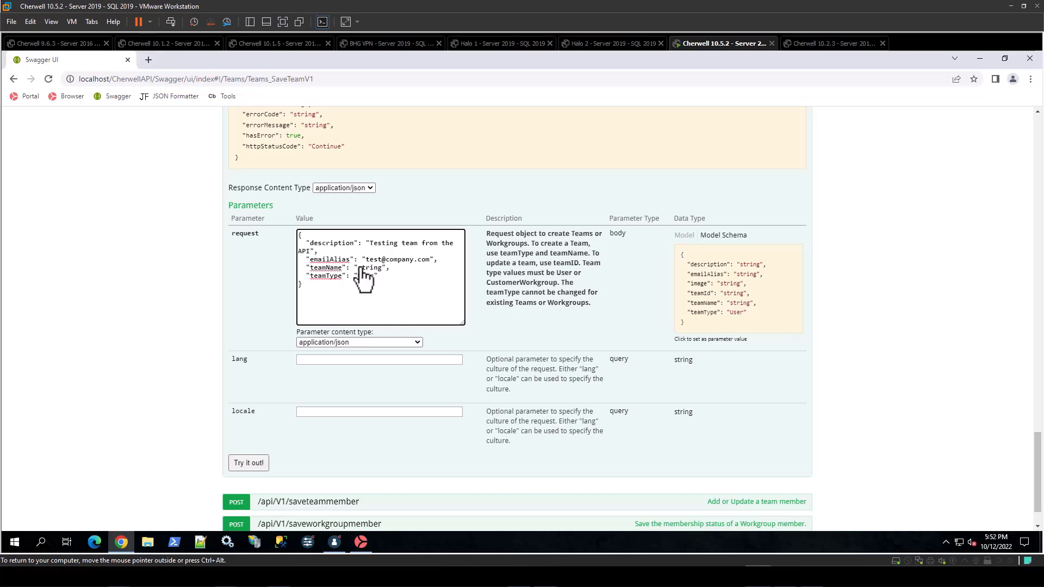
Step: Check the description's requirements for creating a team and set teamName in the request body to "Test"
left_click_drag(530, 244, 579, 256)
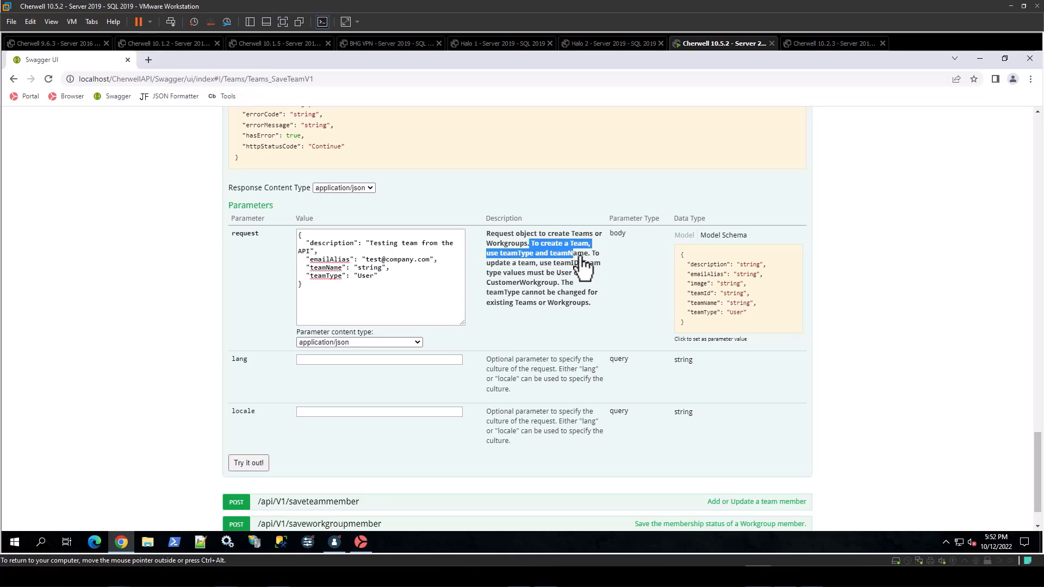
left_click(369, 269)
left_click_drag(359, 267, 382, 270)
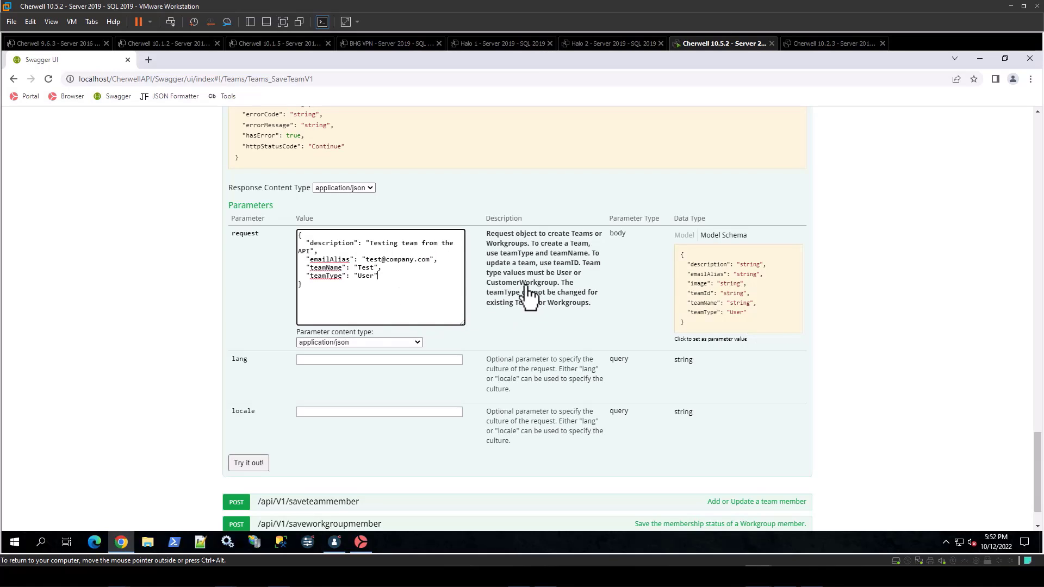
Step: Check the CustomerWorkgroup alternative in the description, keep teamType as User and execute the saveteam request
mouse_move(558, 284)
left_mouse_down()
mouse_move(492, 287)
mouse_move(557, 285)
left_mouse_up()
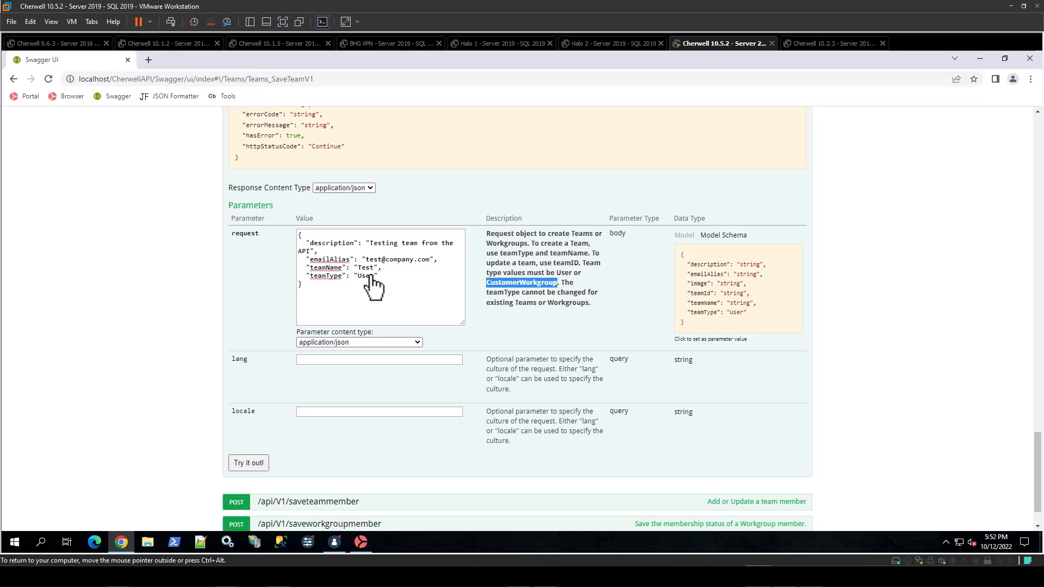
left_click(400, 293)
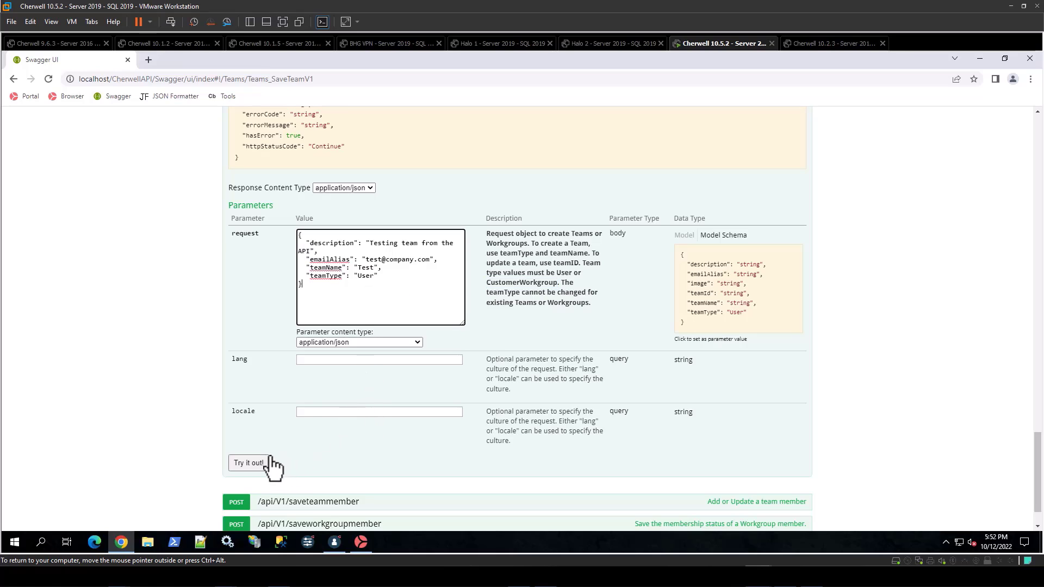
left_click(255, 464)
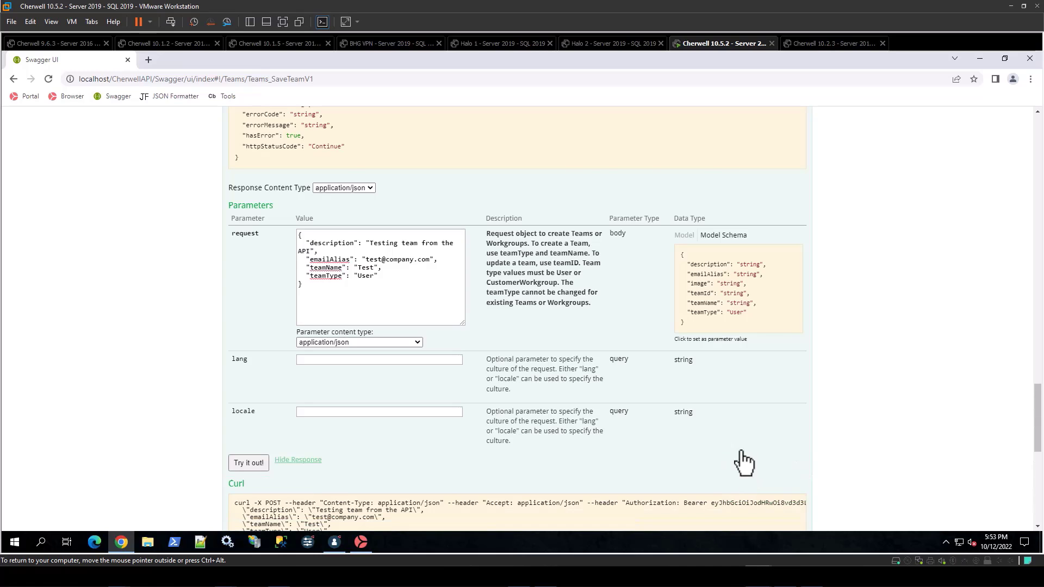
Step: Examine the generated Curl command, including its headers, the data argument at the end of its first line, and the request URL
scroll(750, 467, "down", 4)
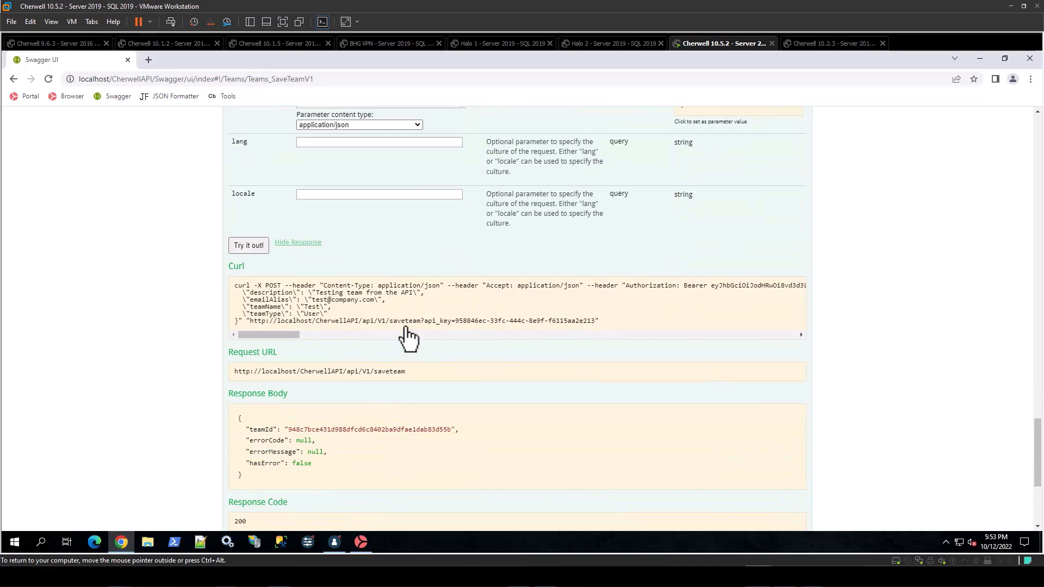
left_click_drag(324, 286, 725, 292)
left_click(379, 300)
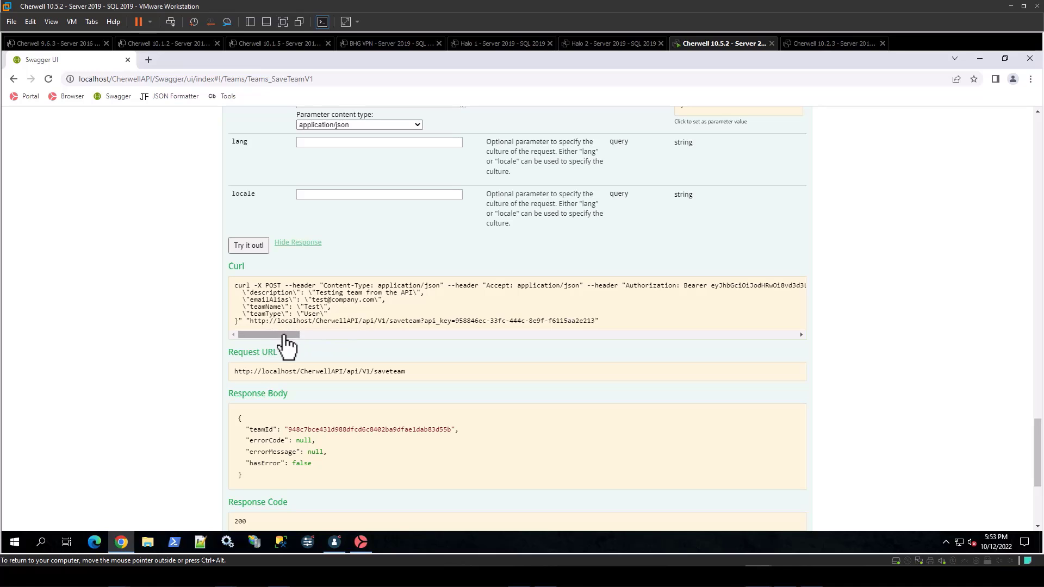
left_click_drag(285, 336, 793, 336)
left_click_drag(781, 285, 803, 298)
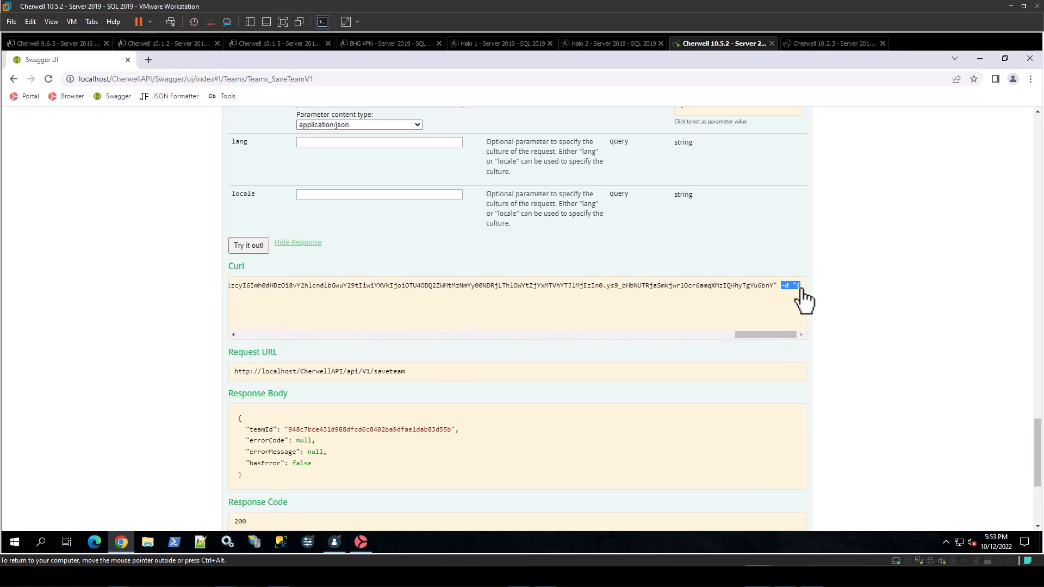
left_click_drag(782, 336, 247, 341)
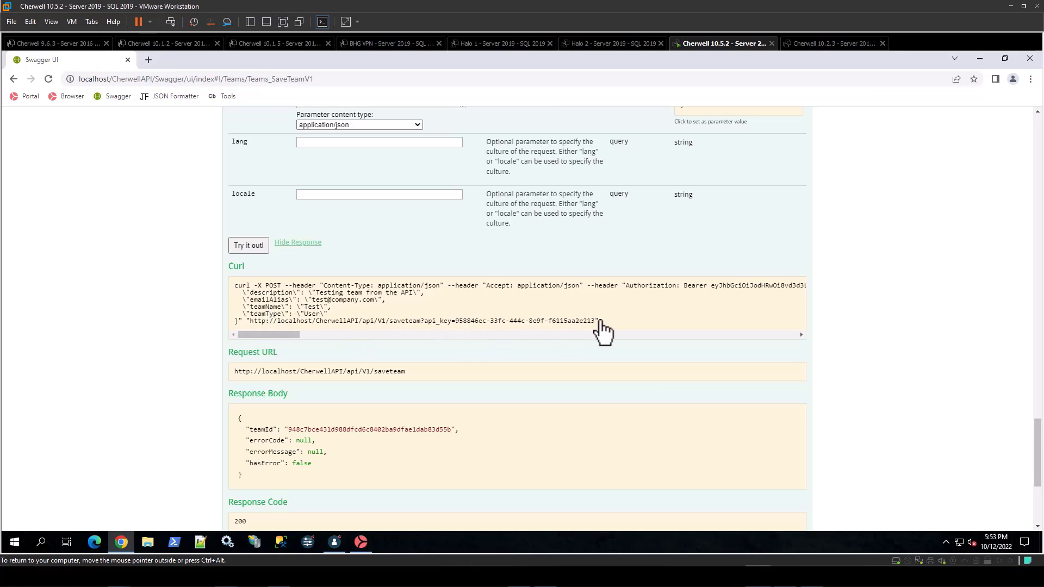
left_click_drag(598, 321, 240, 323)
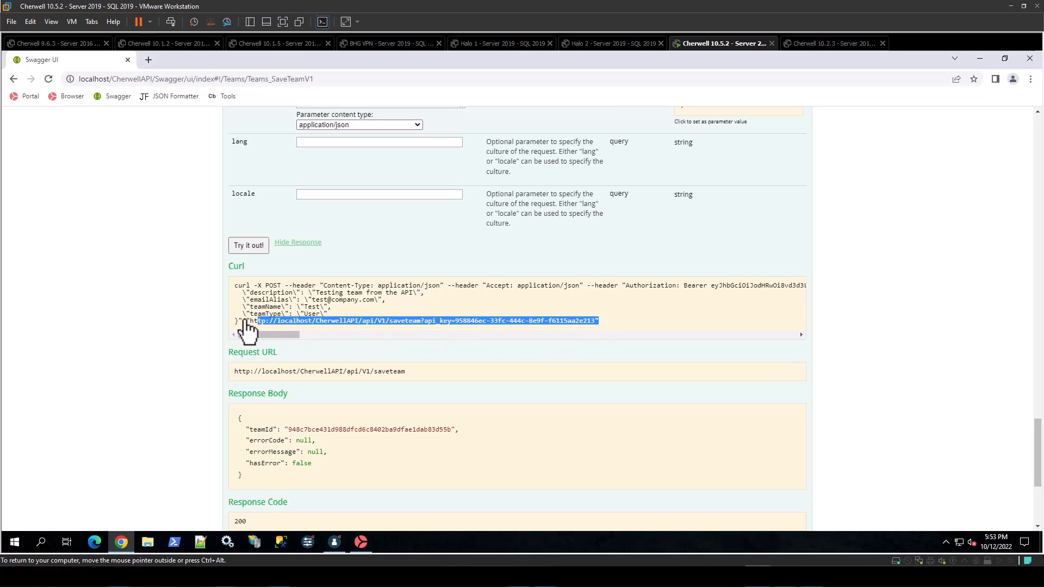
left_click(294, 381)
Step: Check the teamId in the saveteam Response Body, the Response Code and the Response Headers
scroll(931, 378, "down", 3)
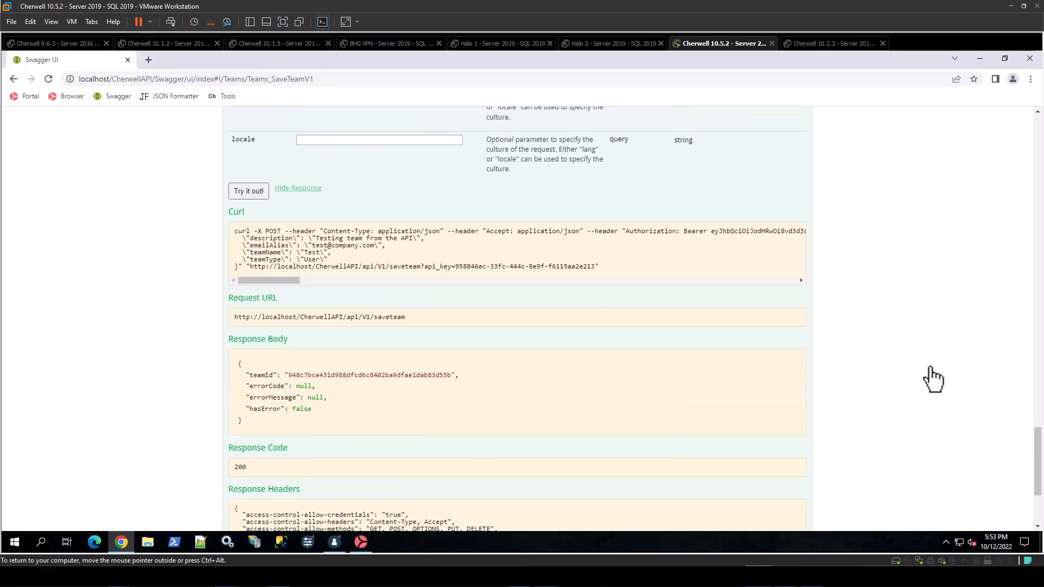
scroll(933, 379, "down", 1)
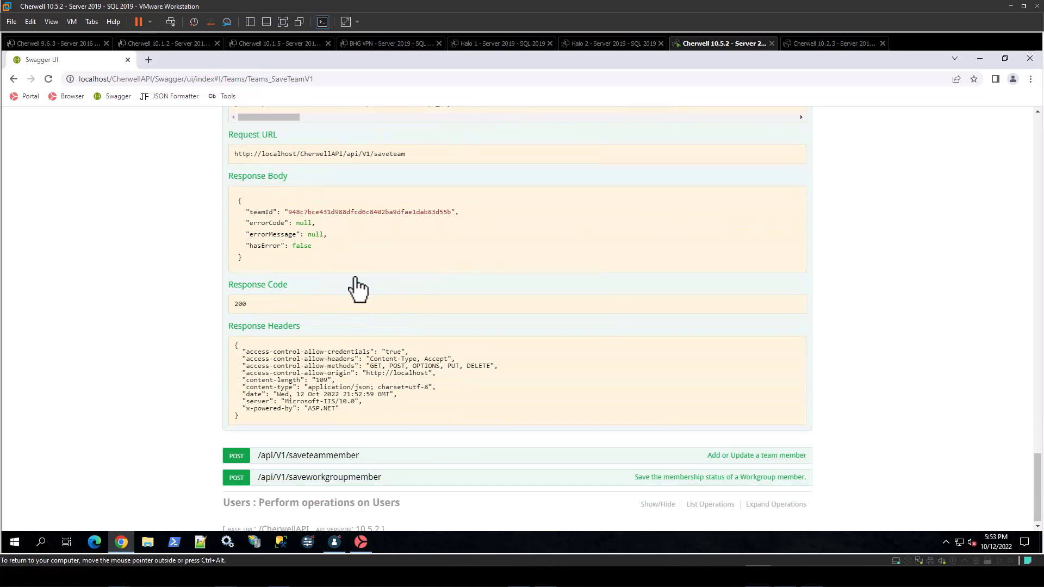
left_click_drag(288, 212, 447, 217)
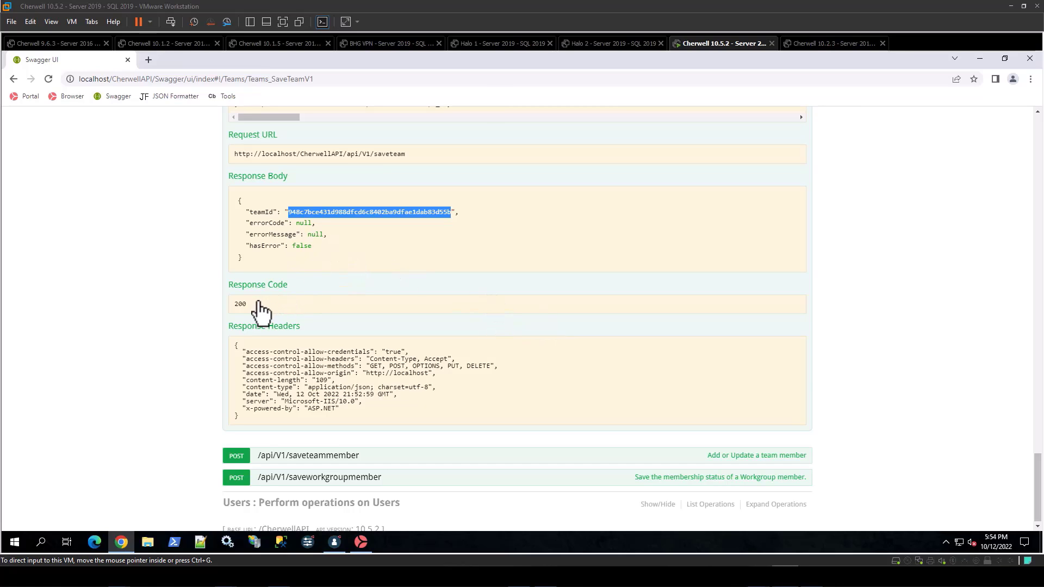
left_click_drag(255, 304, 213, 305)
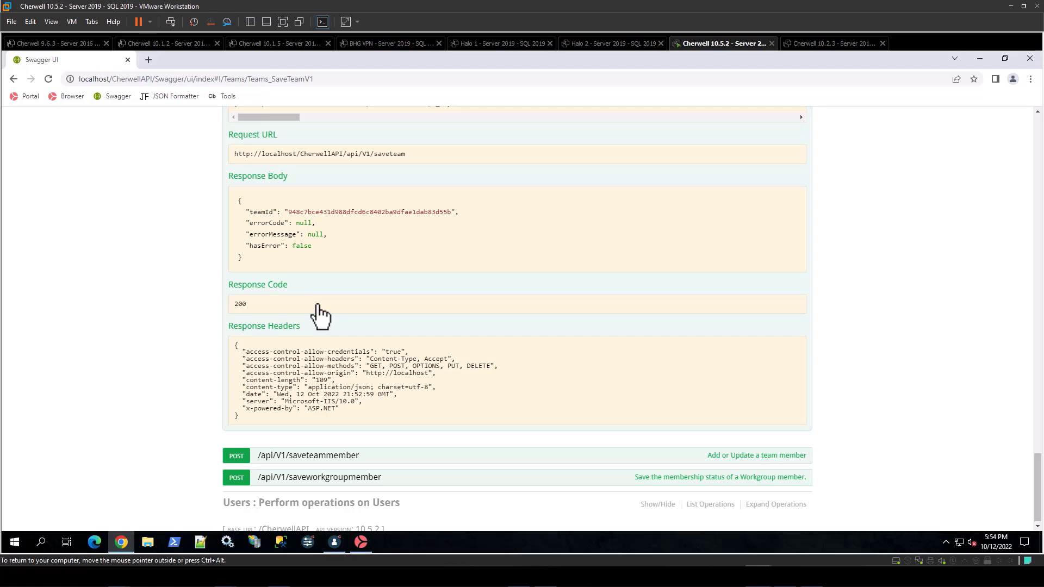
scroll(320, 315, "up", 2)
Step: Switch to Cherwell Service Management Administrator, open the teams and workgroups editor and show the Test user team
mouse_move(333, 550)
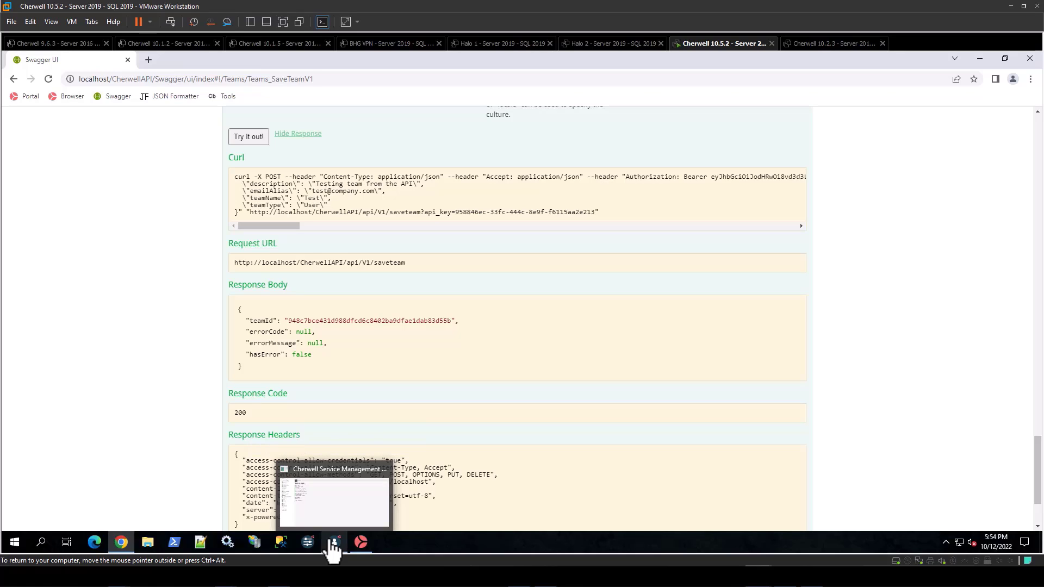
left_click(331, 544)
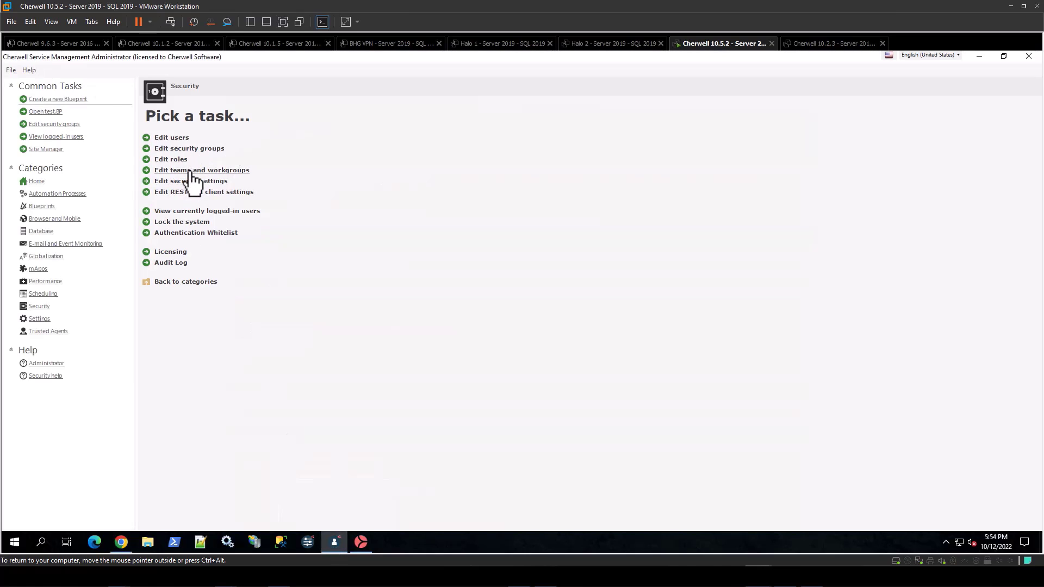
left_click(221, 170)
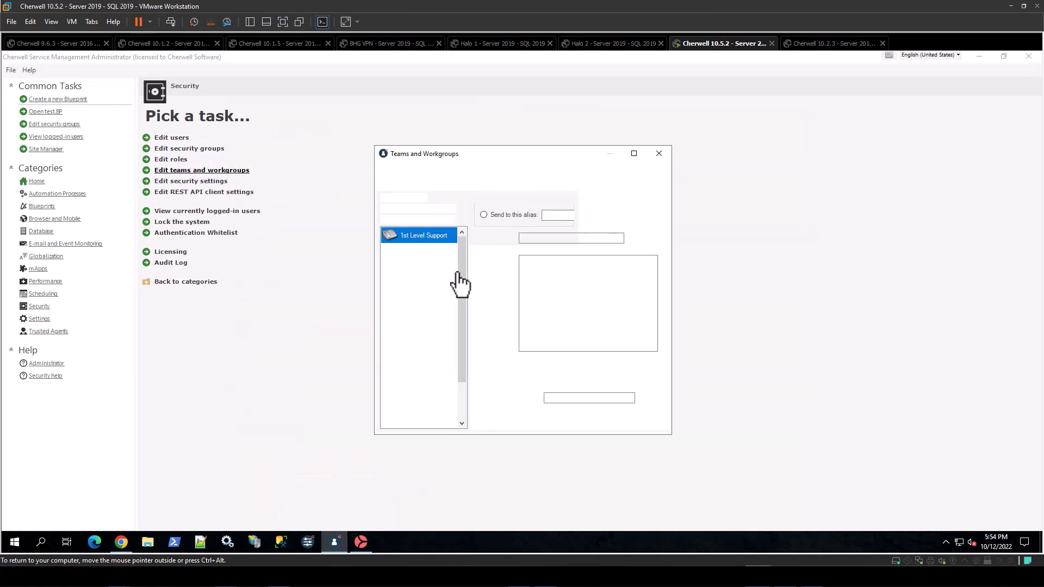
scroll(421, 403, "down", 2)
left_click(407, 409)
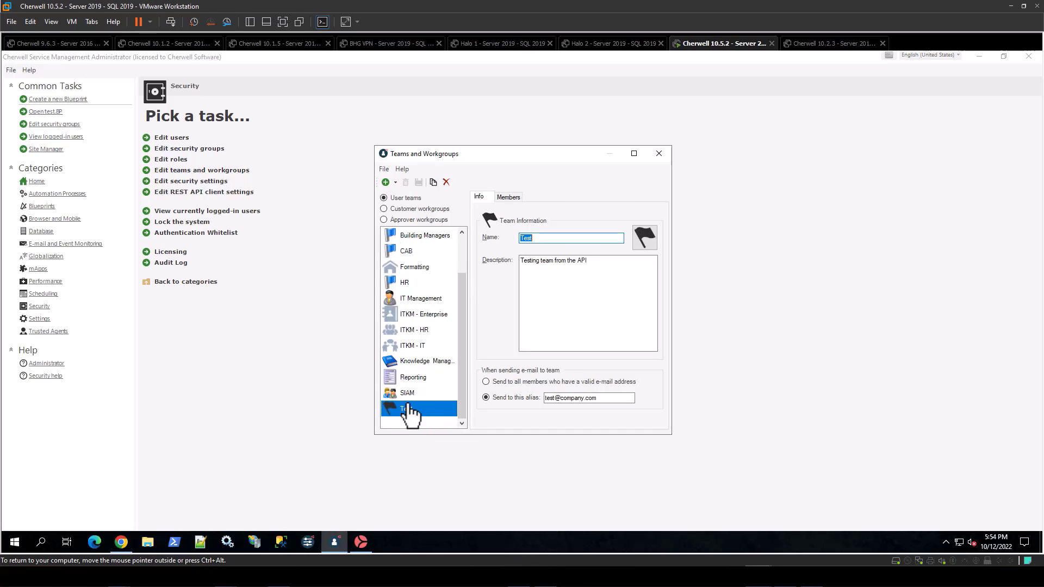
Step: Check the Test team's description, e-mail alias and member list, then close the Teams and Workgroups window
left_click_drag(599, 261, 495, 267)
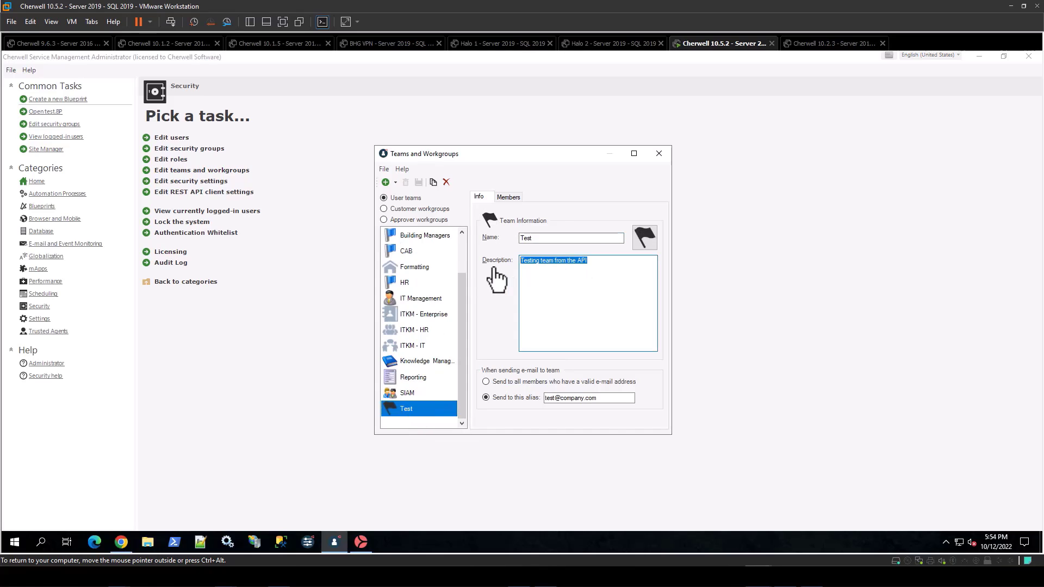
left_click_drag(604, 398, 545, 399)
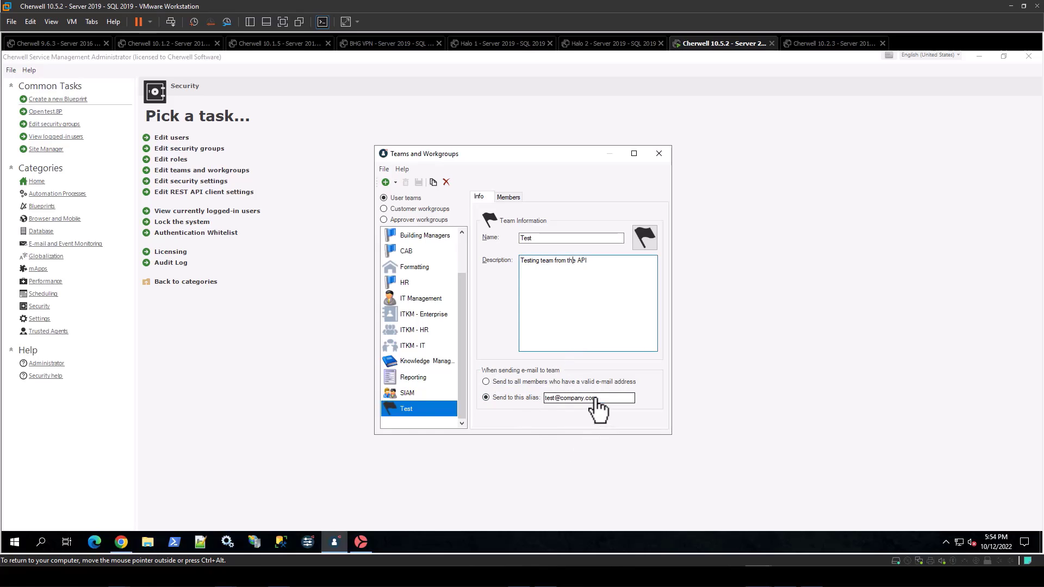
left_click(596, 333)
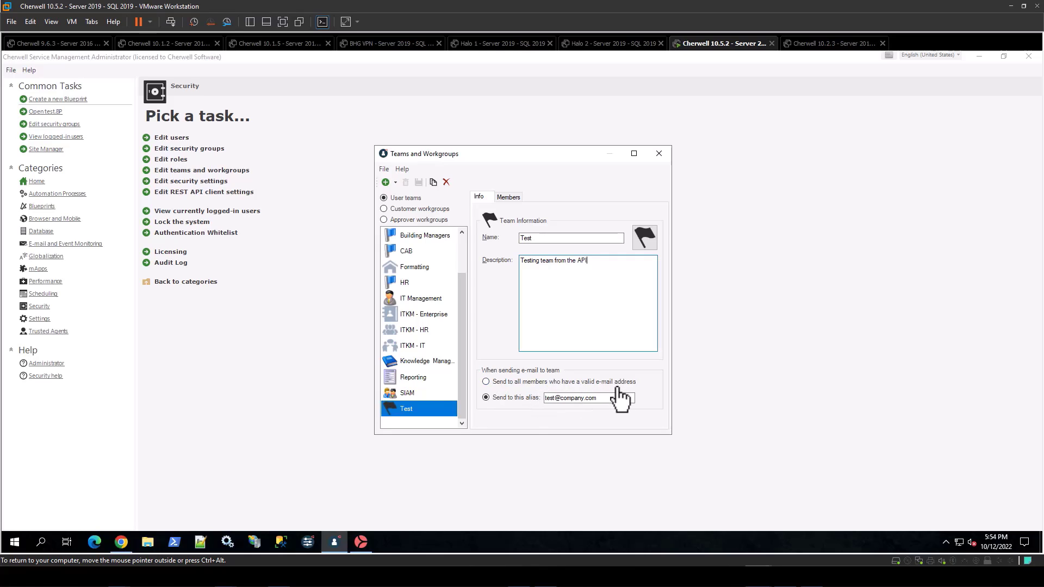
left_click(508, 197)
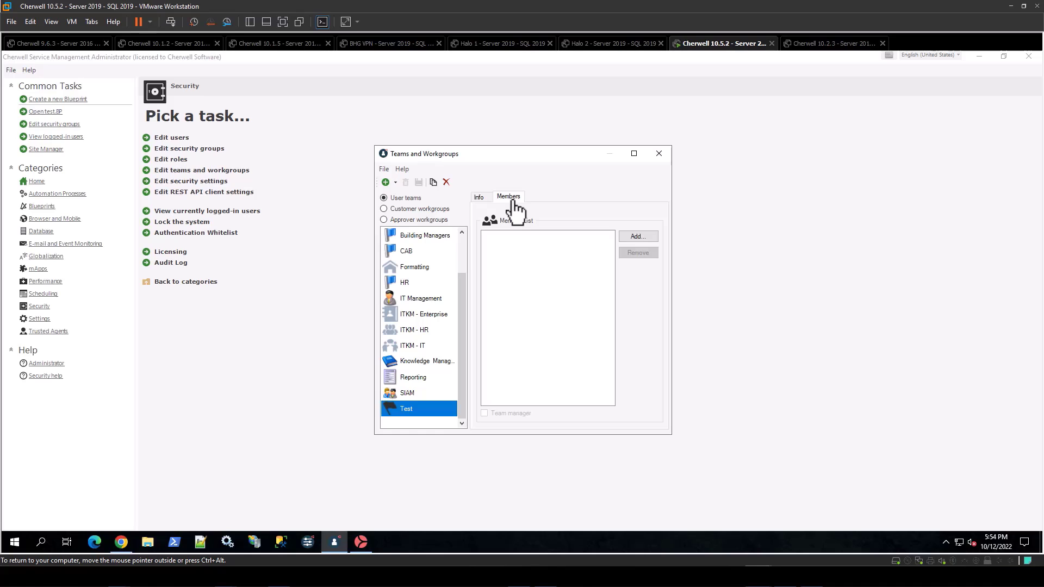
left_click(658, 154)
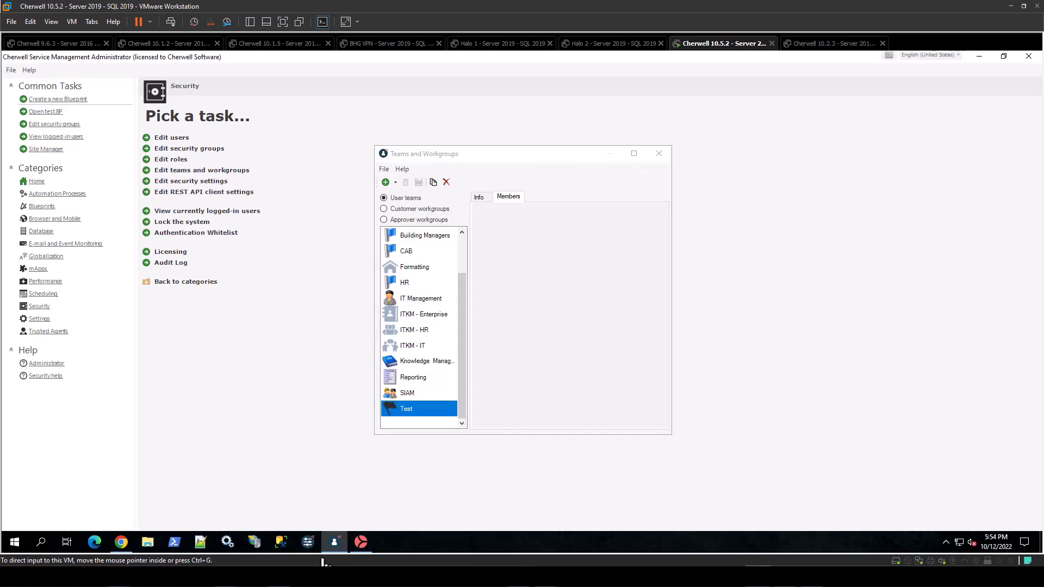
Step: Switch to Swagger UI in Chrome and replace the V1 saveteam request body with the blank model schema template
left_click(120, 542)
scroll(911, 312, "up", 15)
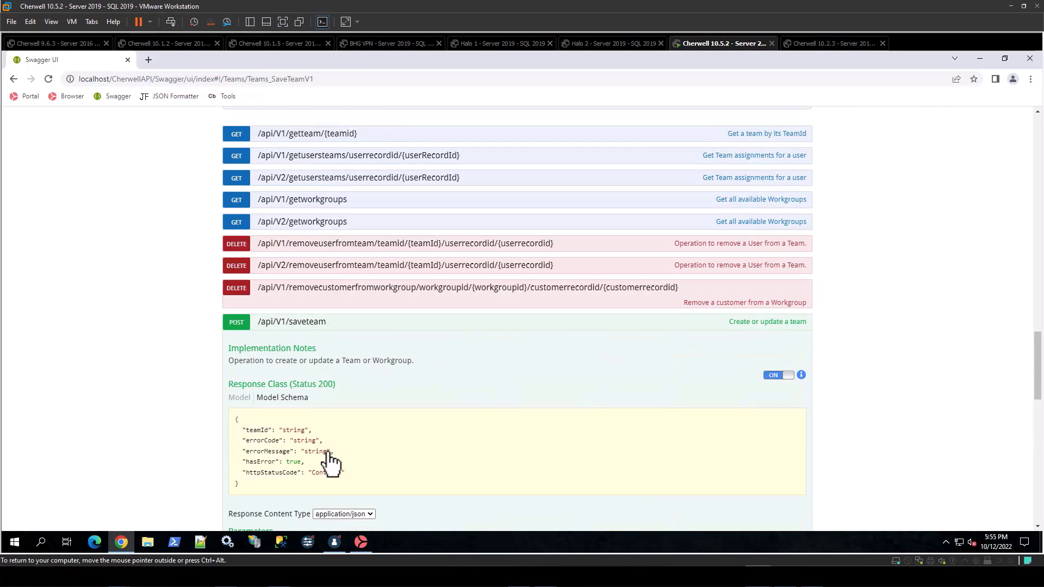
scroll(328, 464, "down", 4)
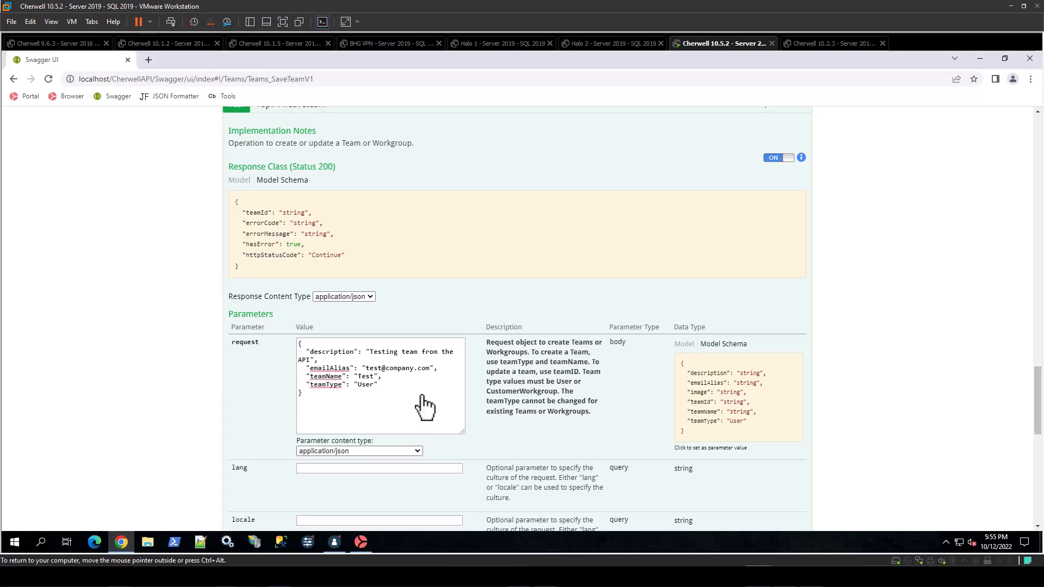
left_click(308, 413)
key("ctrl+a")
key("Delete")
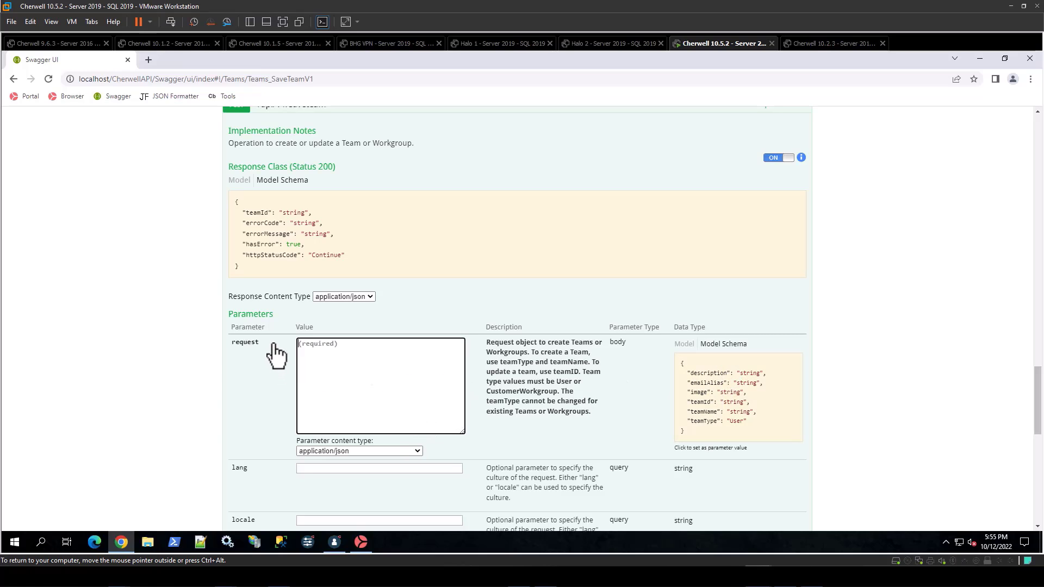
left_click(739, 410)
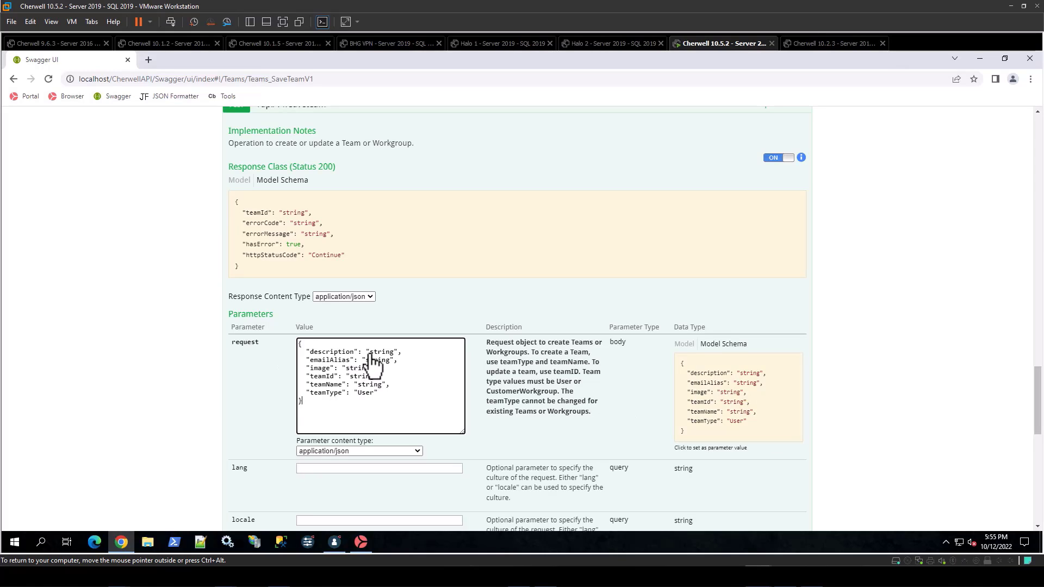
Step: Set the description in the saveteam request body to "My updated description" and highlight the note about using teamID to update a team
left_click_drag(370, 352, 393, 353)
type("My updated description")
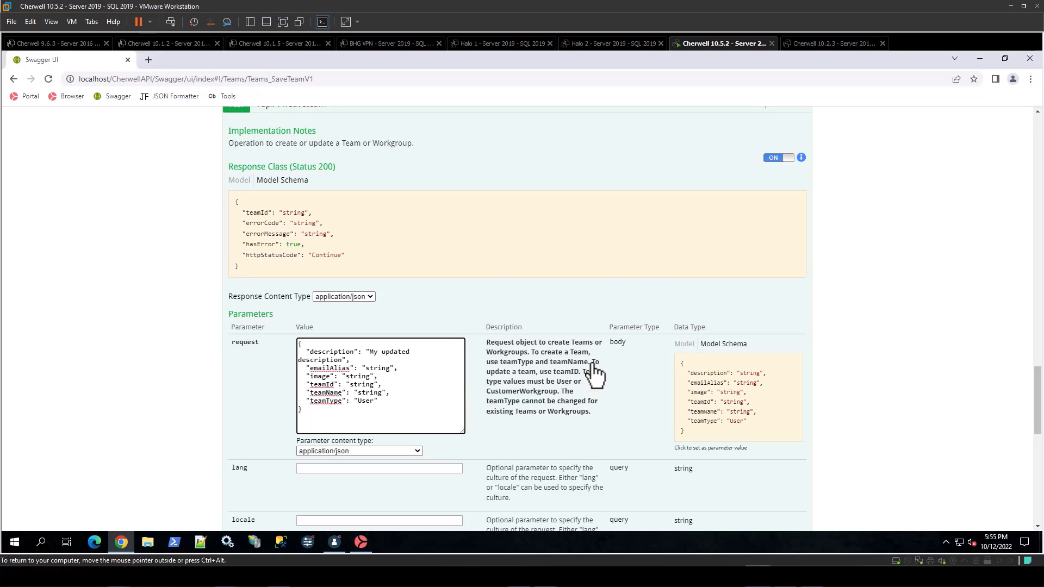
left_click_drag(593, 363, 598, 374)
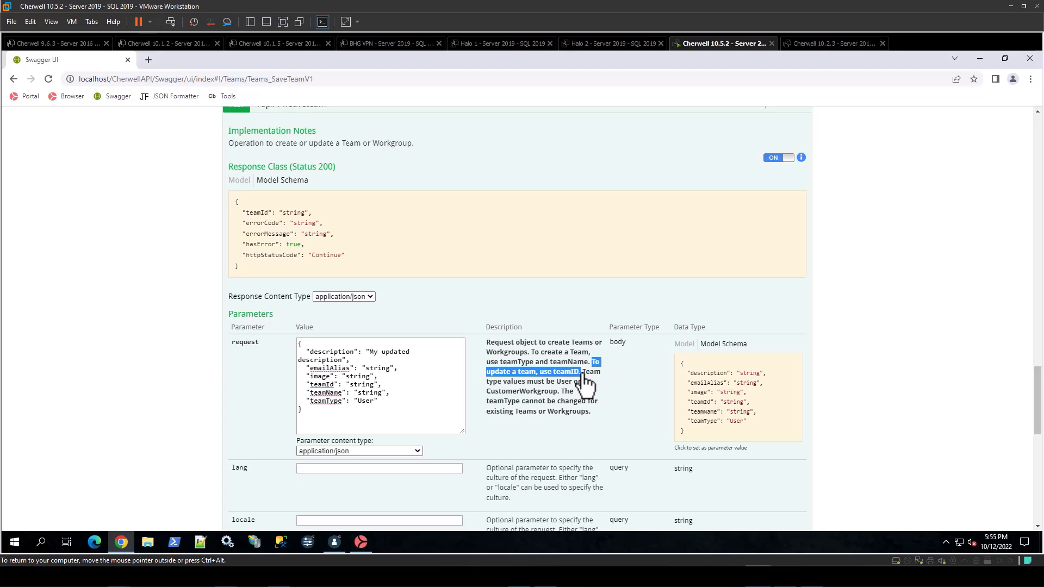
Step: Remove the emailAlias, image, teamName and teamType lines from the saveteam request body
left_click(365, 376)
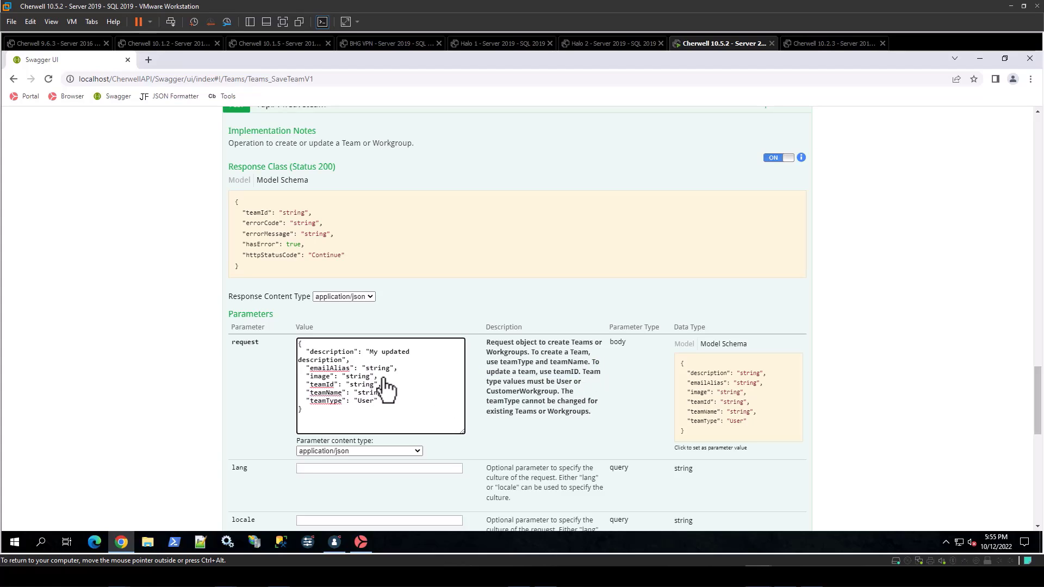
left_click_drag(384, 379, 294, 367)
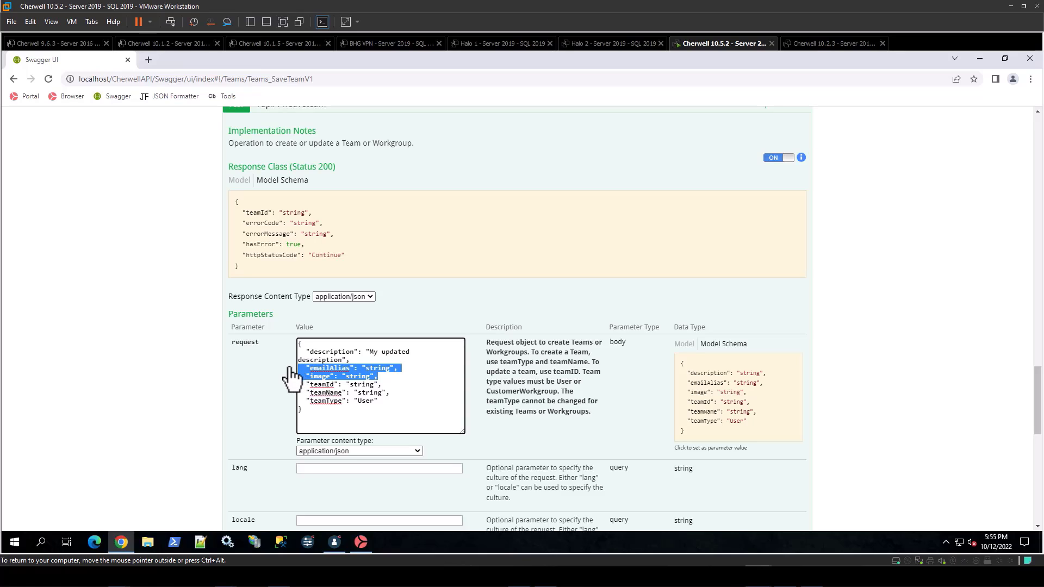
key("Delete")
key("Delete")
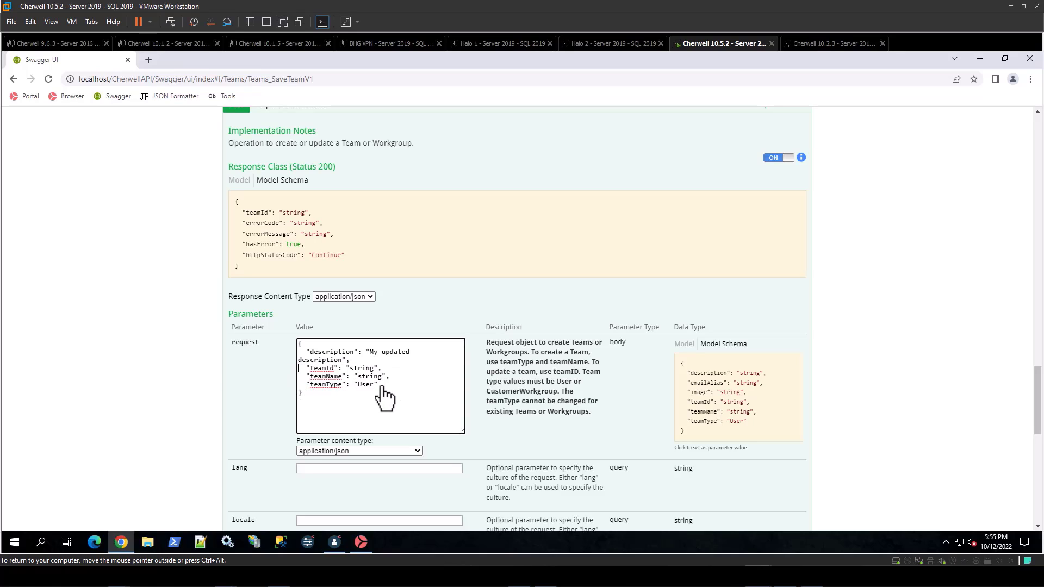
left_click_drag(382, 387, 275, 382)
key("Delete")
Step: Set teamId to 948c7bce431d988dfcd6c8402ba9dfae1dab83d55b, send the saveteam request and check its response
left_click_drag(349, 369, 360, 369)
type("948c7bce431d988dfcd6c8402ba9dfae1dab83d55b")
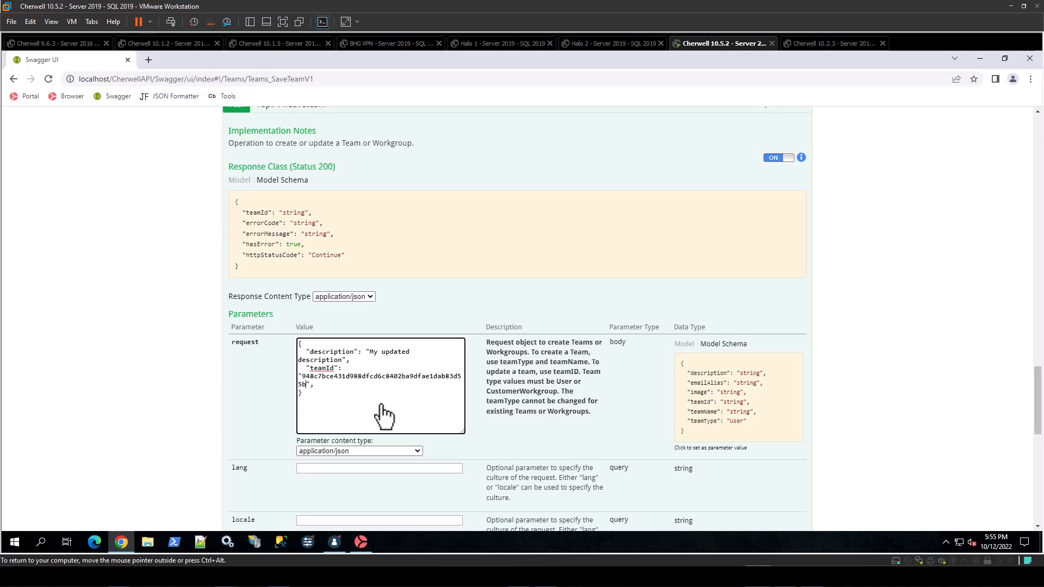
scroll(382, 405, "down", 3)
scroll(361, 465, "down", 3)
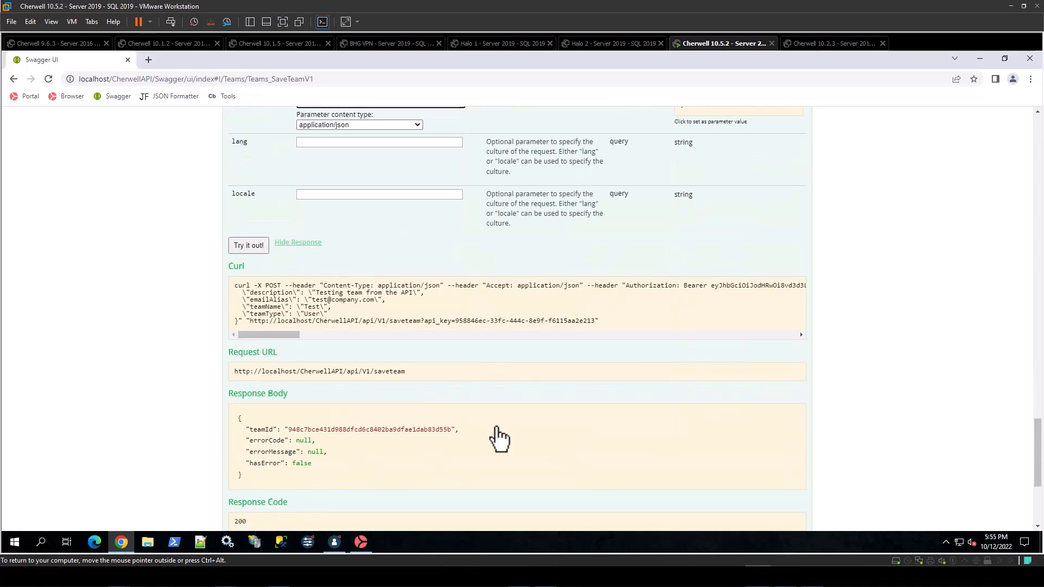
scroll(370, 435, "up", 4)
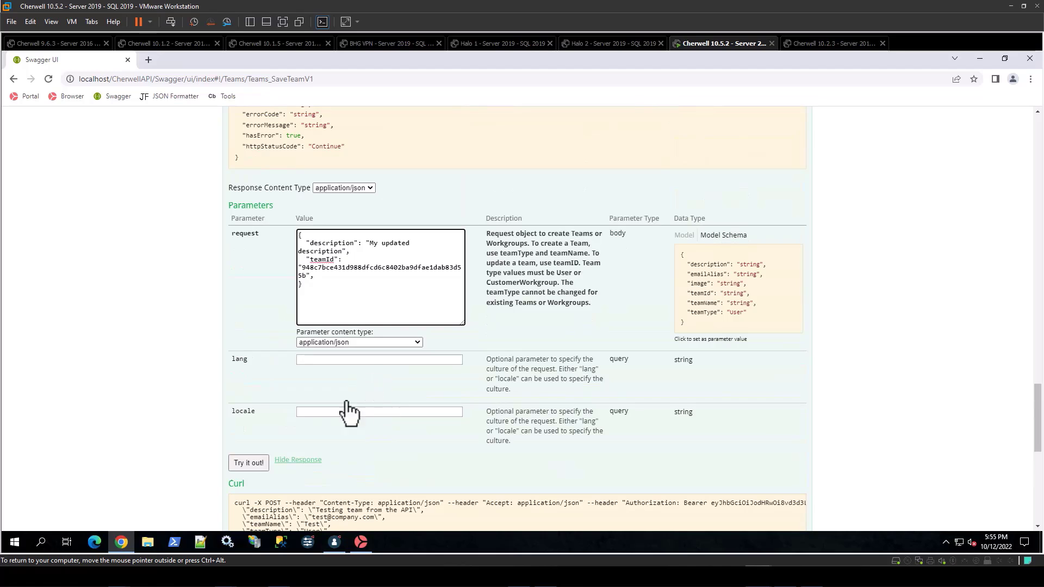
left_click(253, 465)
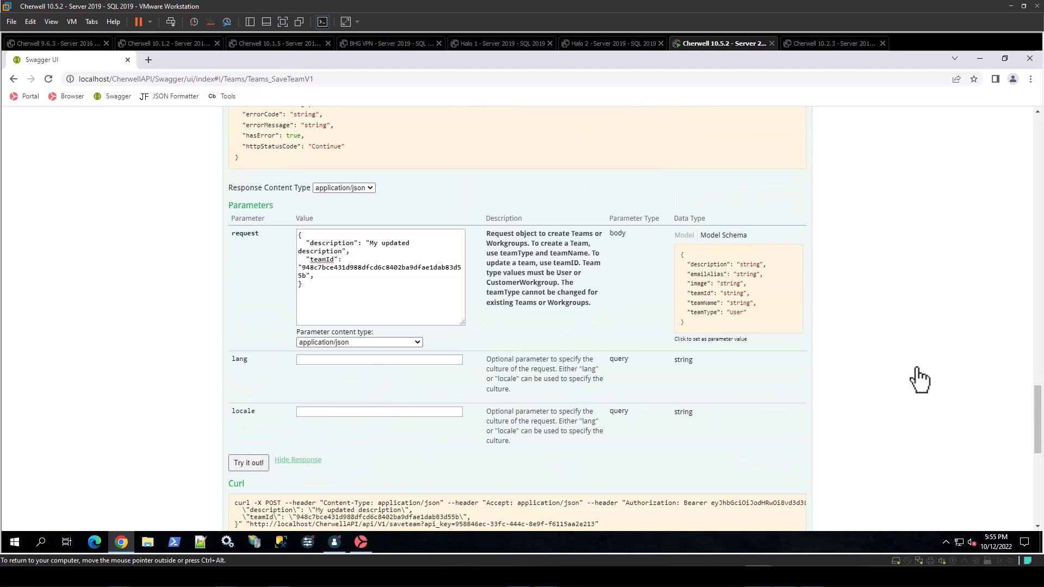
scroll(916, 378, "down", 7)
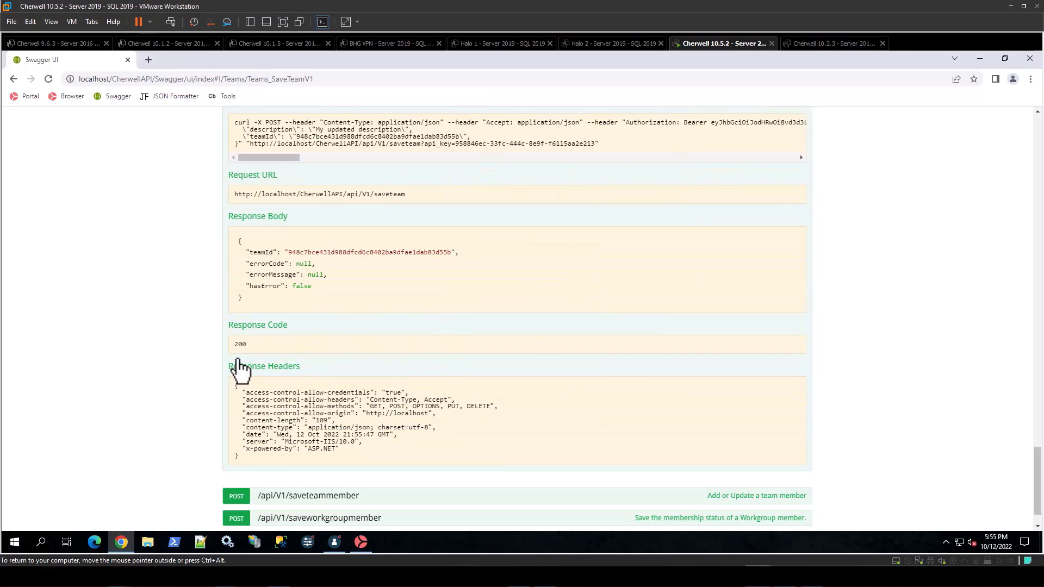
Step: Switch to Cherwell Service Management Administrator, reopen the teams and workgroups editor and check the Test team's description
left_click(334, 542)
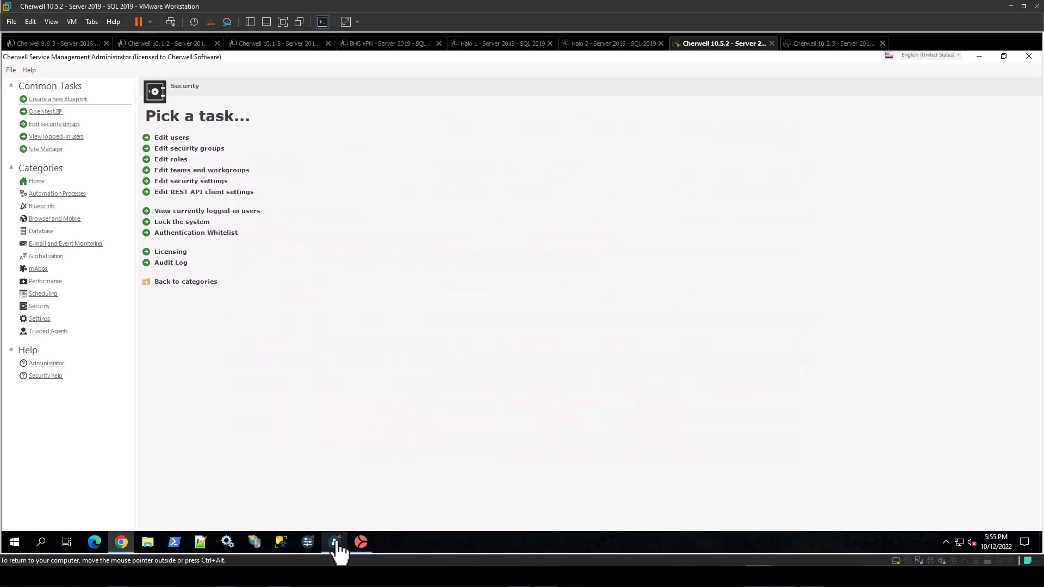
left_click(198, 171)
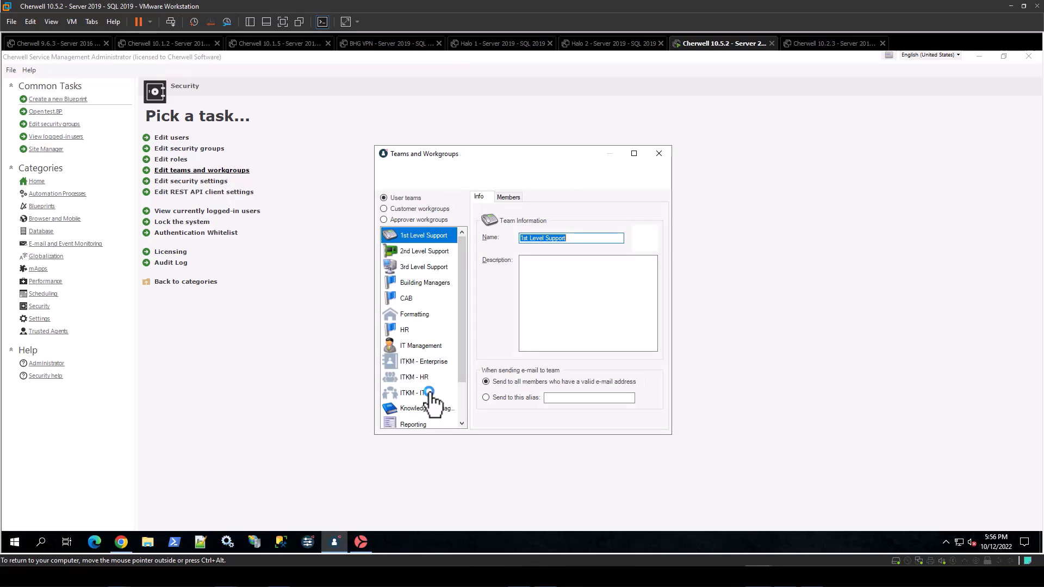
scroll(429, 407, "down", 3)
left_click(406, 411)
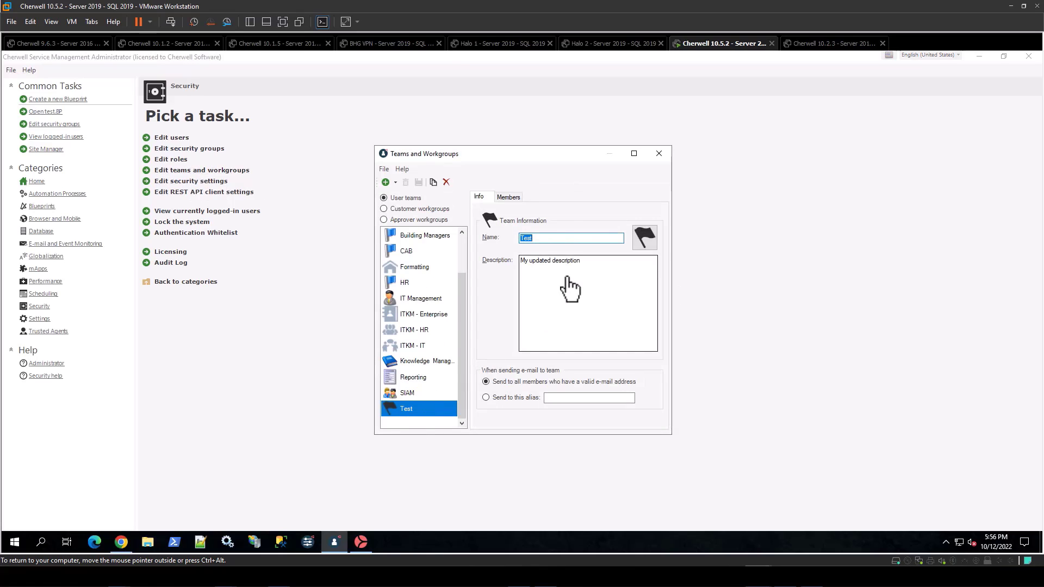
left_click_drag(580, 261, 488, 262)
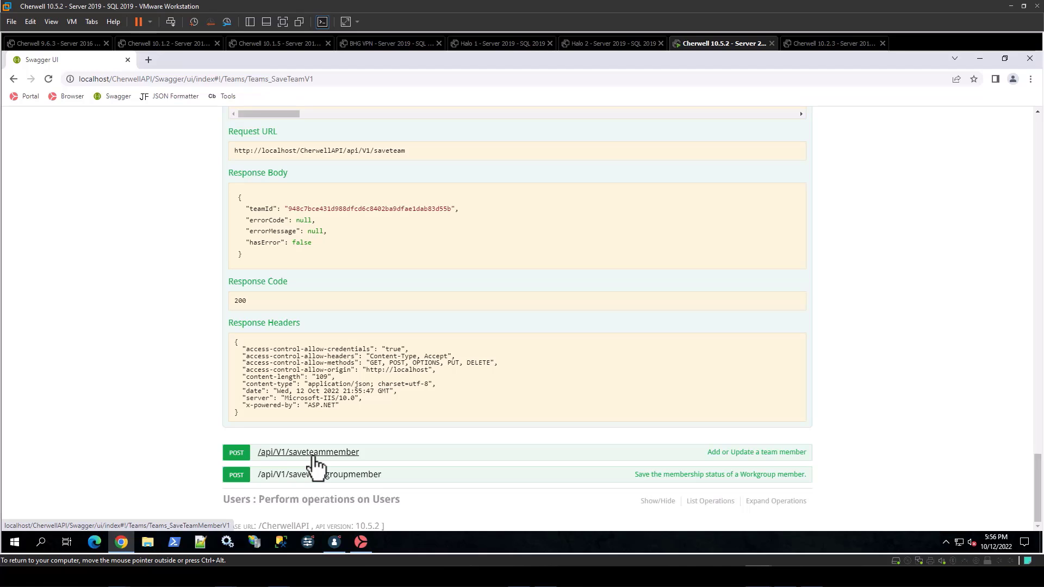
Step: Return to Swagger UI, review the V1 saveteammember operation and list the available Users operations
left_click(239, 453)
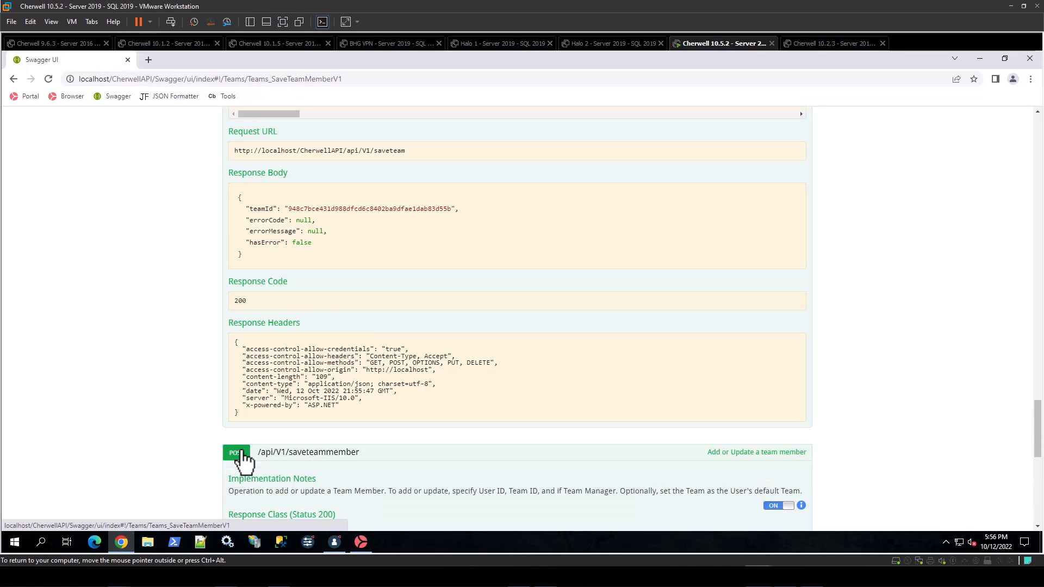
scroll(256, 462, "down", 3)
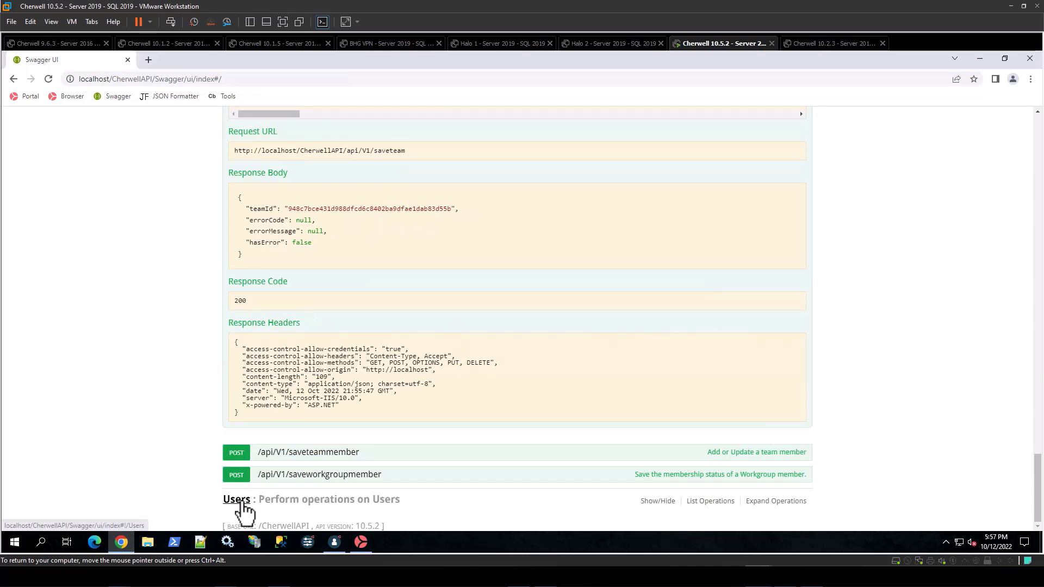
left_click(239, 500)
scroll(195, 481, "down", 6)
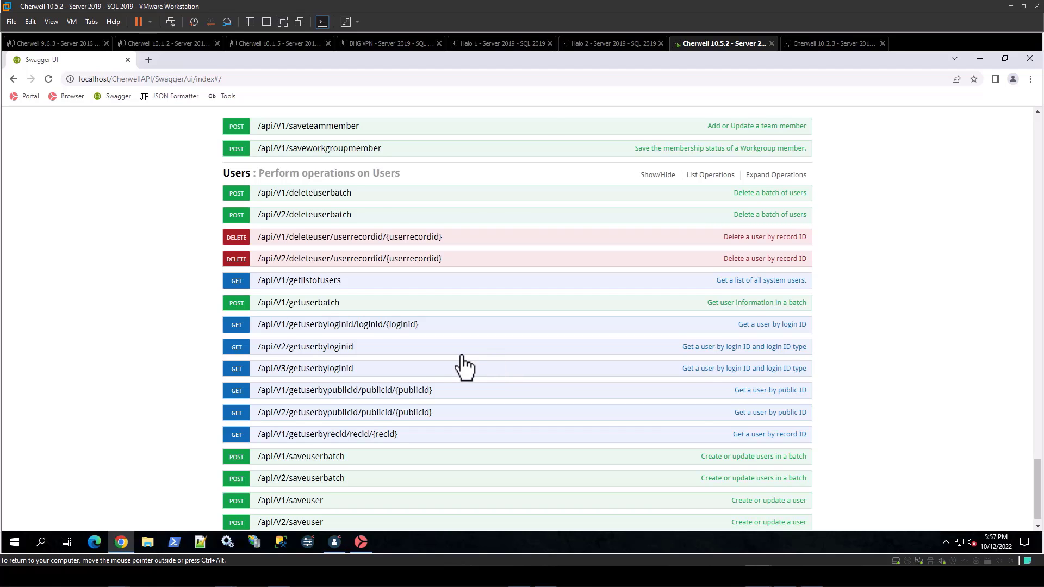
scroll(463, 366, "down", 1)
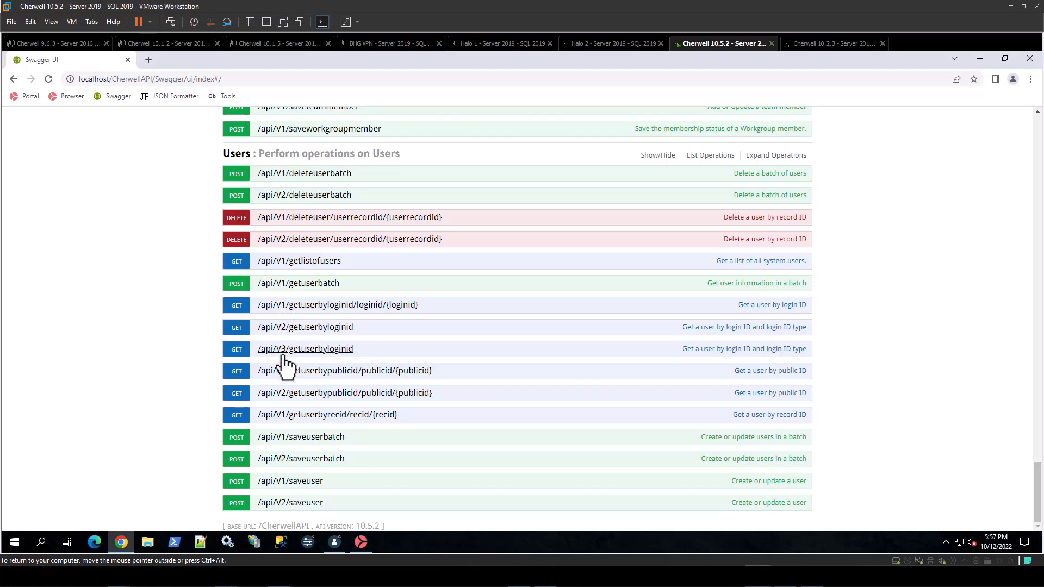
Step: Open the V3 getuserbyloginid operation, enter the user's login ID and send the request with the Internal login ID type
left_click(311, 352)
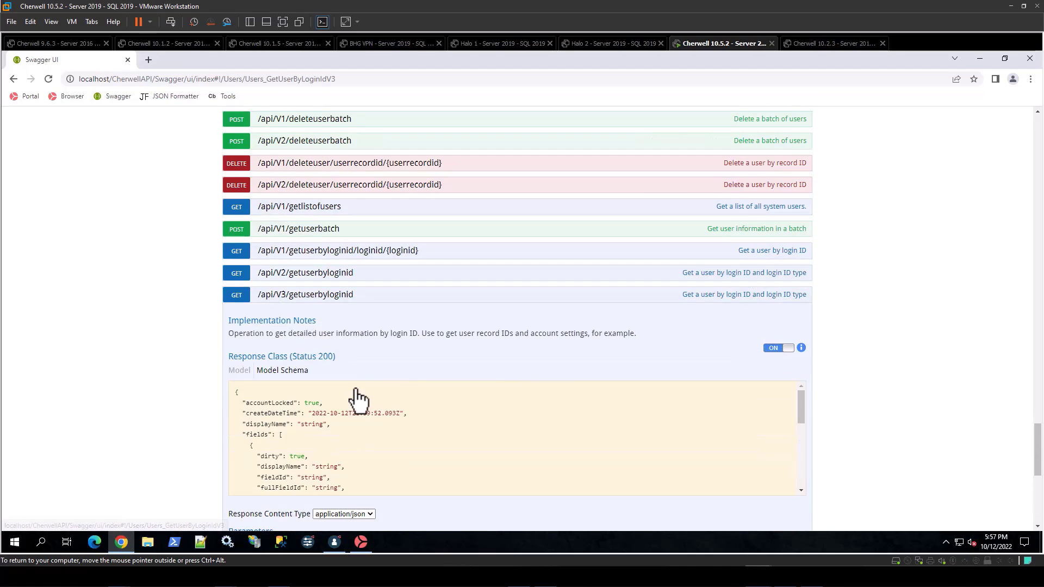
scroll(354, 396, "down", 1)
scroll(164, 378, "down", 5)
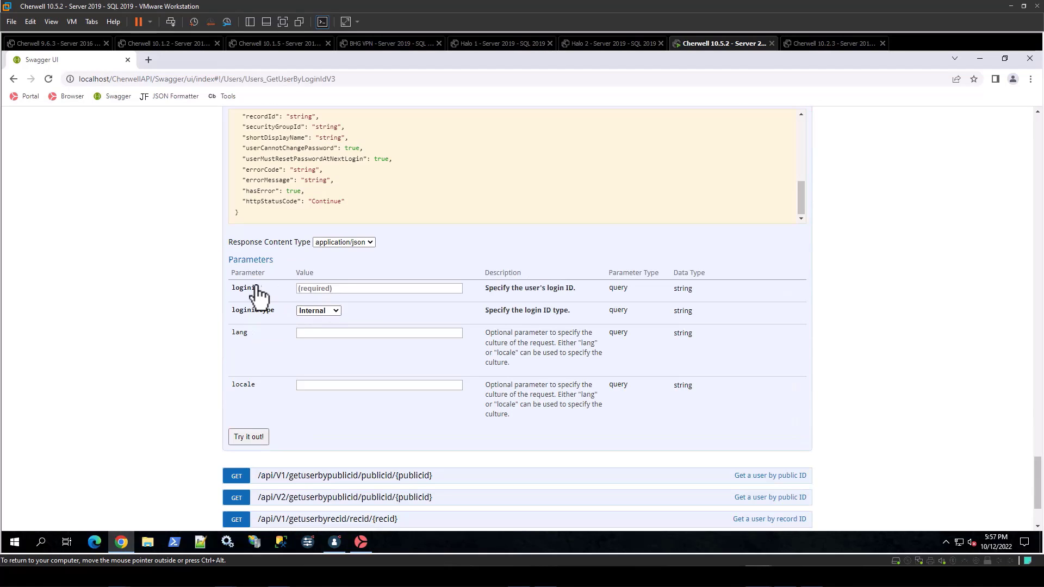
left_click(326, 289)
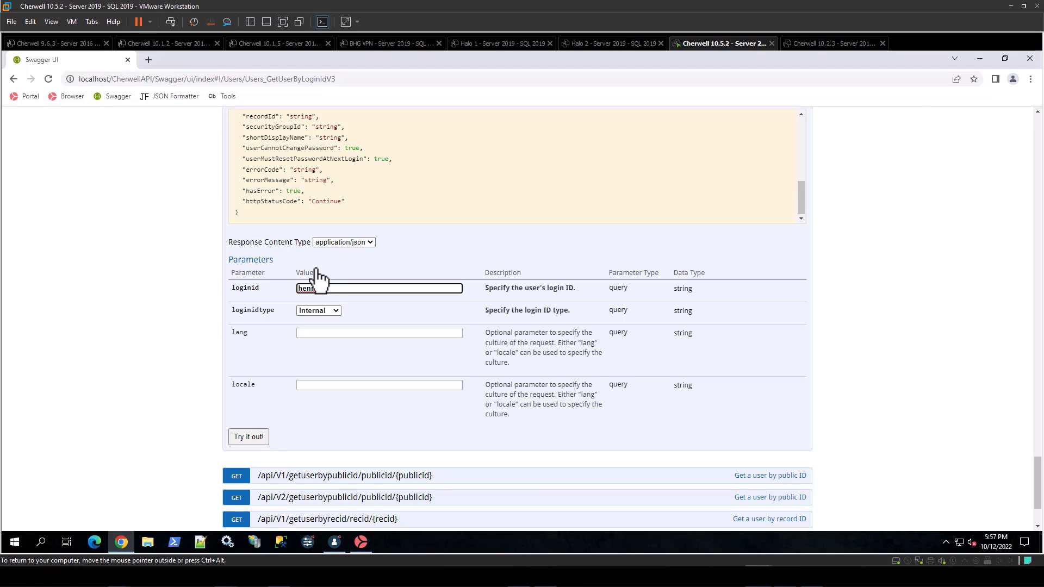
left_click(257, 438)
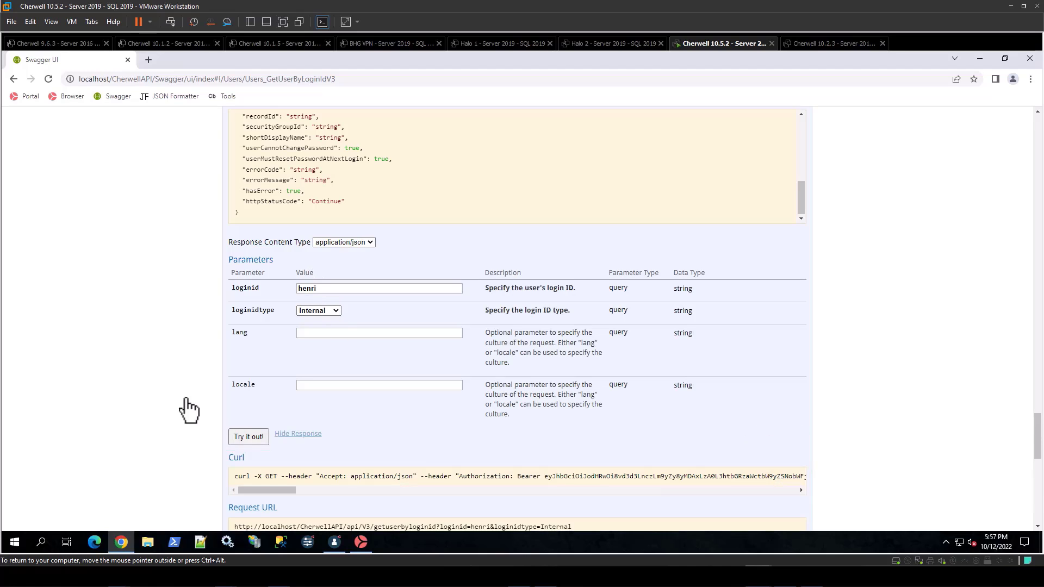
Step: Check the displayName in the getuserbyloginid Response Body and select the value of the user's RecID field
scroll(187, 411, "down", 8)
scroll(190, 405, "up", 1)
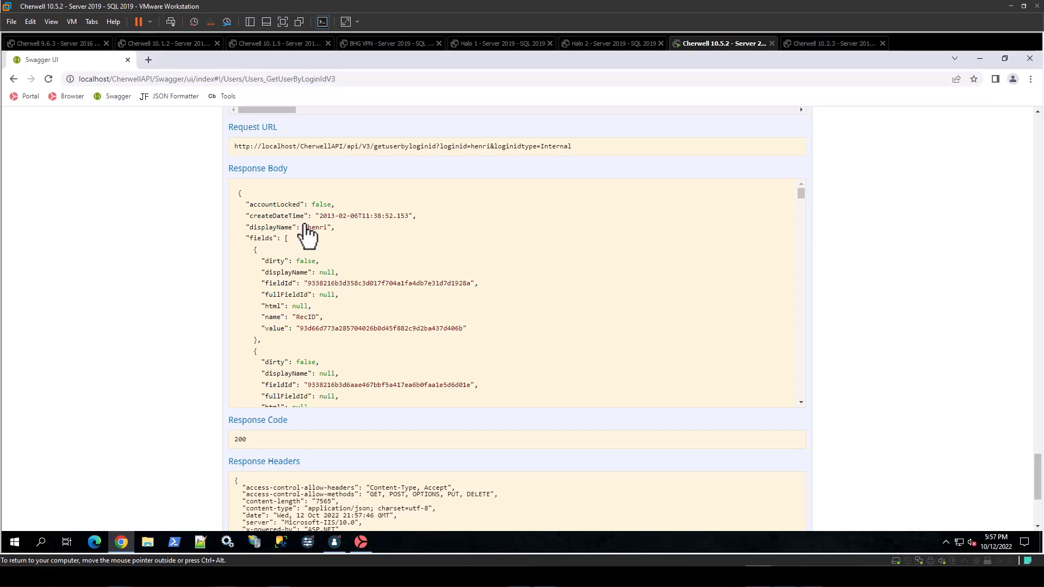
left_click_drag(252, 229, 332, 228)
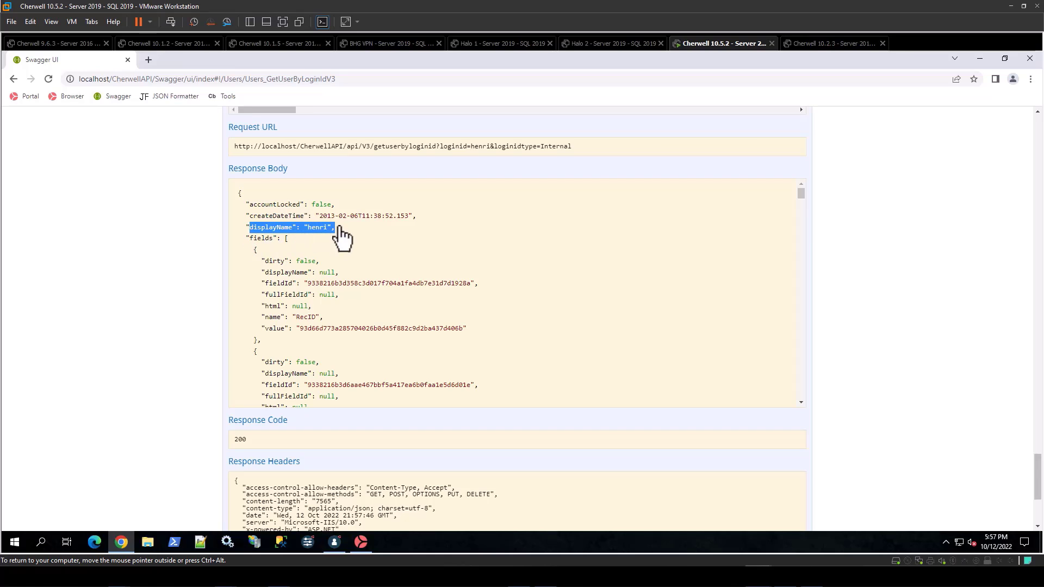
left_click(283, 260)
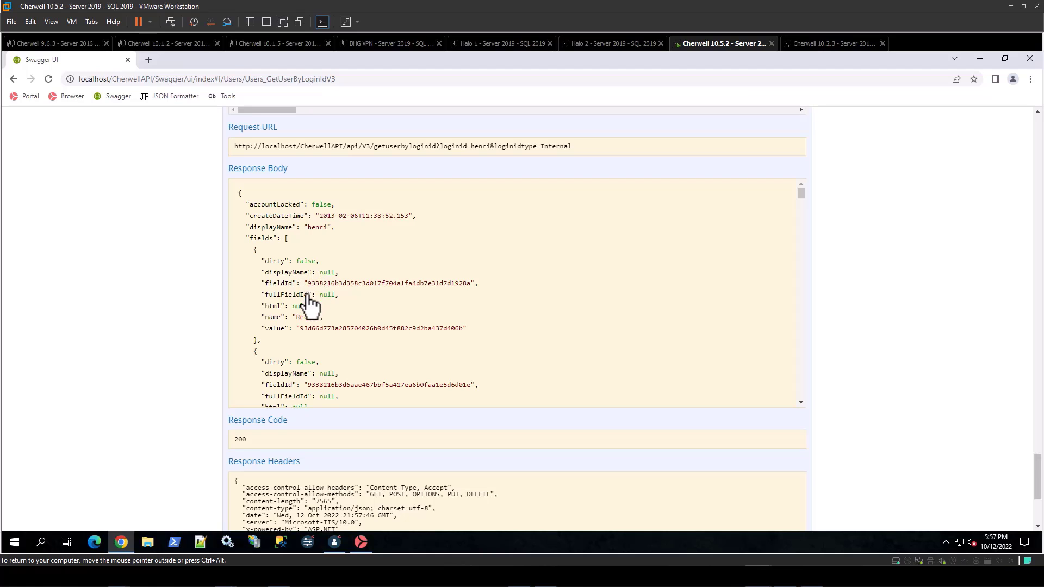
left_click_drag(300, 328, 461, 396)
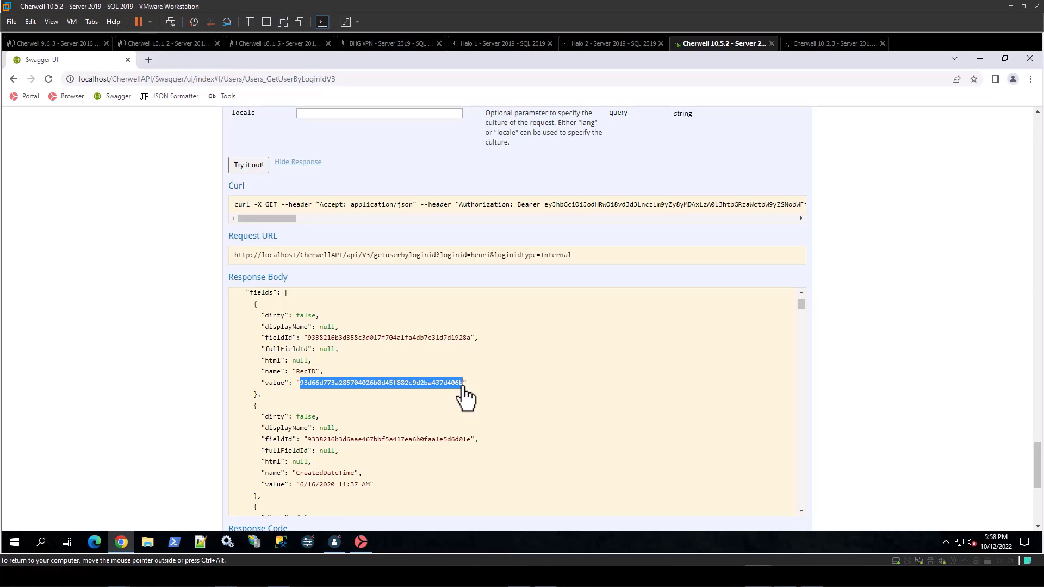
Step: Open the V1 saveteammember operation in the Teams section and show its request parameter and model schema
scroll(351, 318, "up", 1)
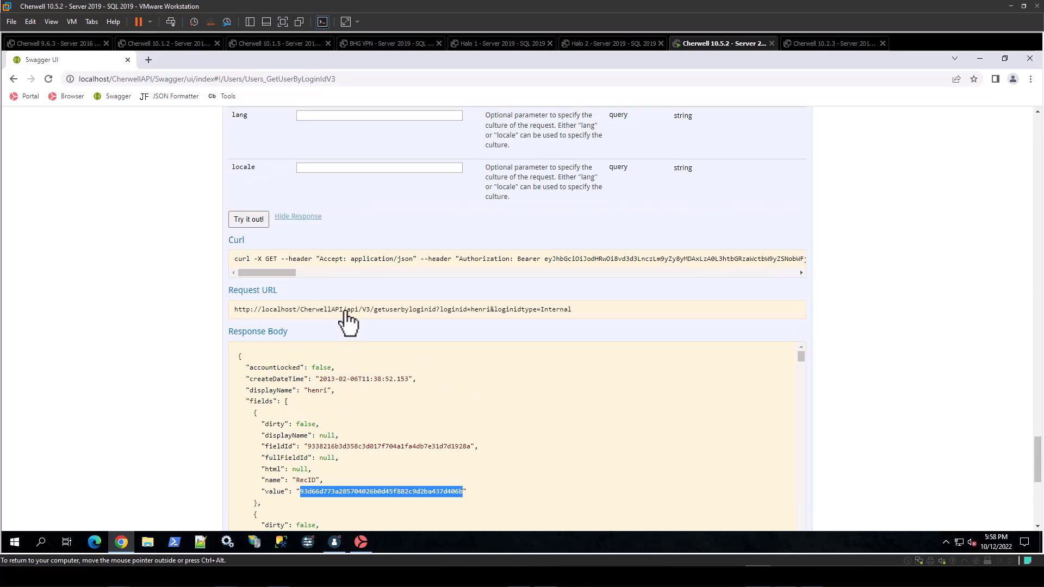
scroll(905, 188, "up", 8)
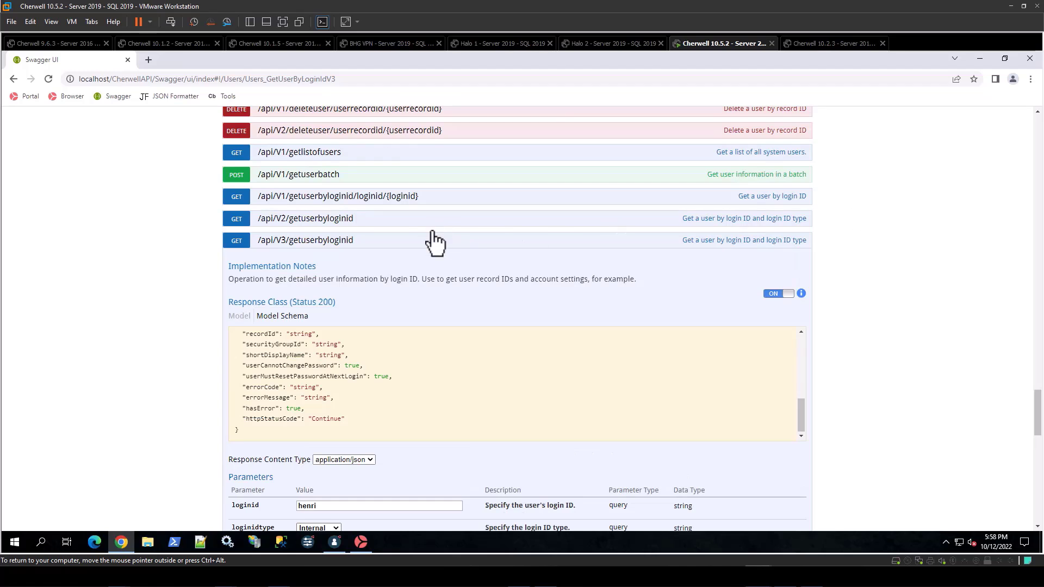
scroll(346, 244, "up", 1)
scroll(345, 245, "up", 4)
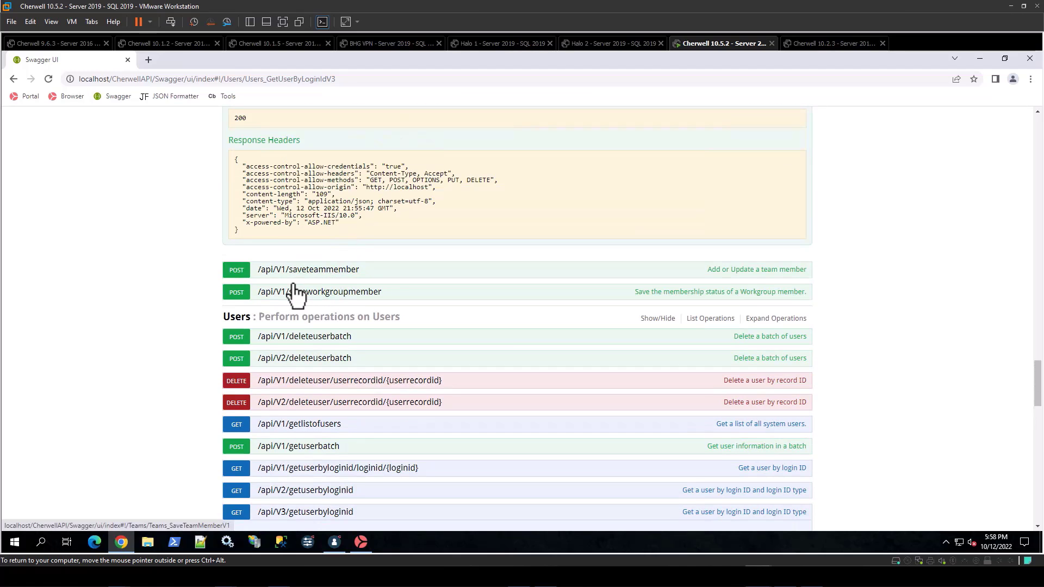
left_click(246, 273)
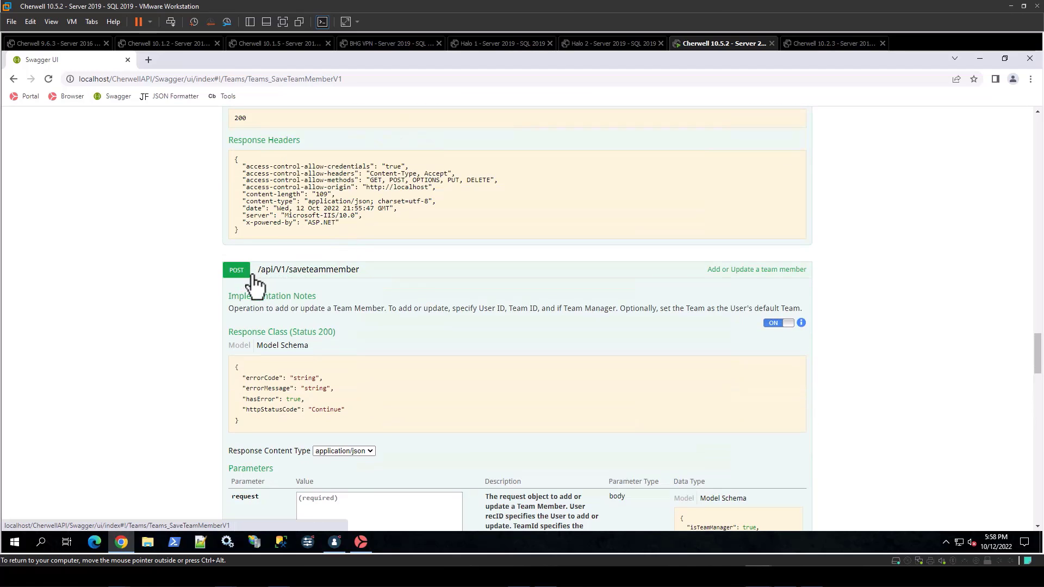
scroll(203, 368, "down", 2)
scroll(202, 367, "down", 1)
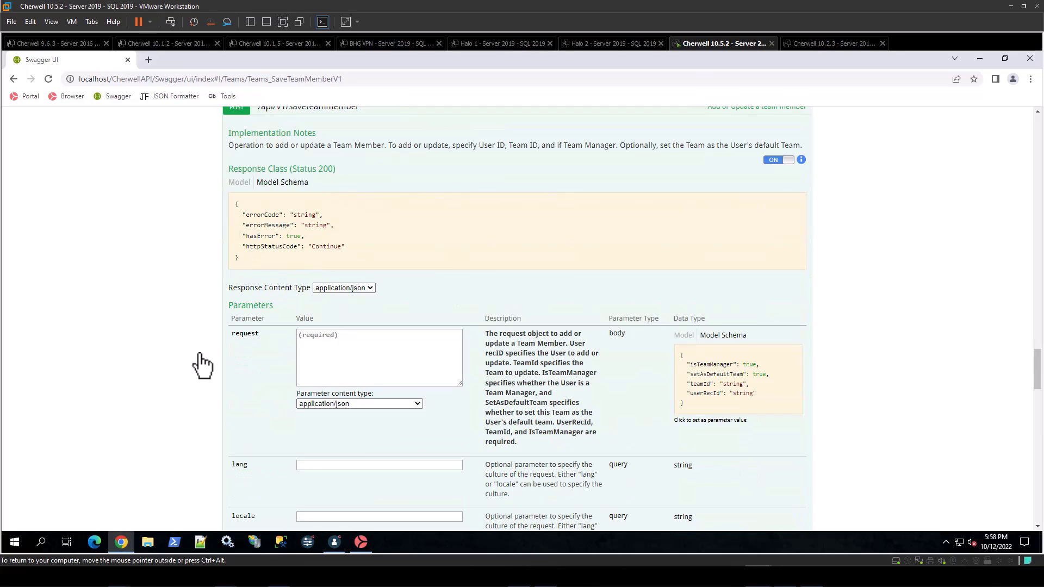
Step: Fill the saveteammember request with the sample JSON model and replace the userRecId placeholder with the user's RecID
left_click(720, 380)
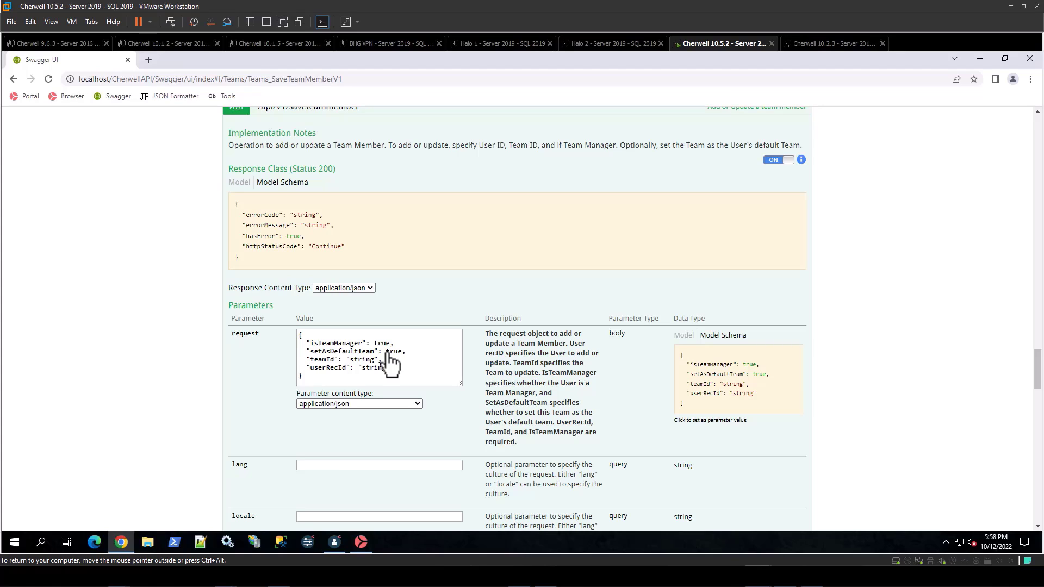
left_click_drag(486, 403, 550, 423)
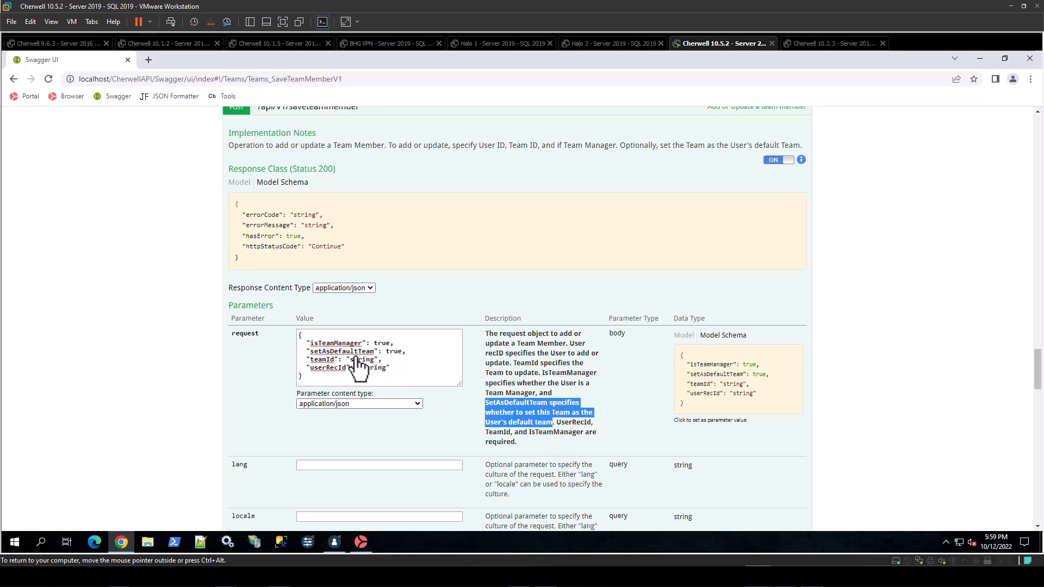
left_click_drag(362, 368, 379, 369)
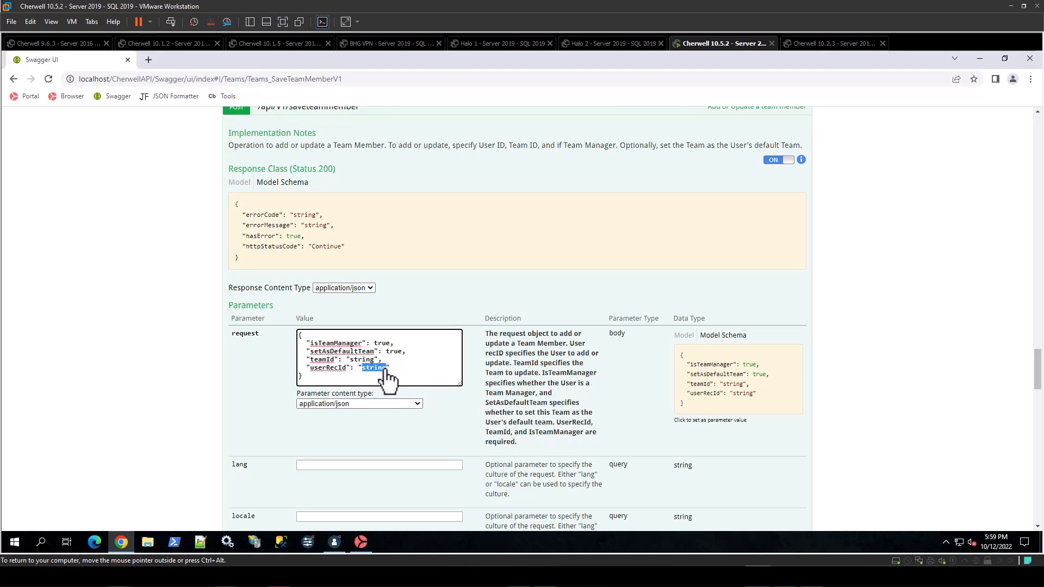
type("93d66d773a285704026b0d45f882c9d2ba437d406b")
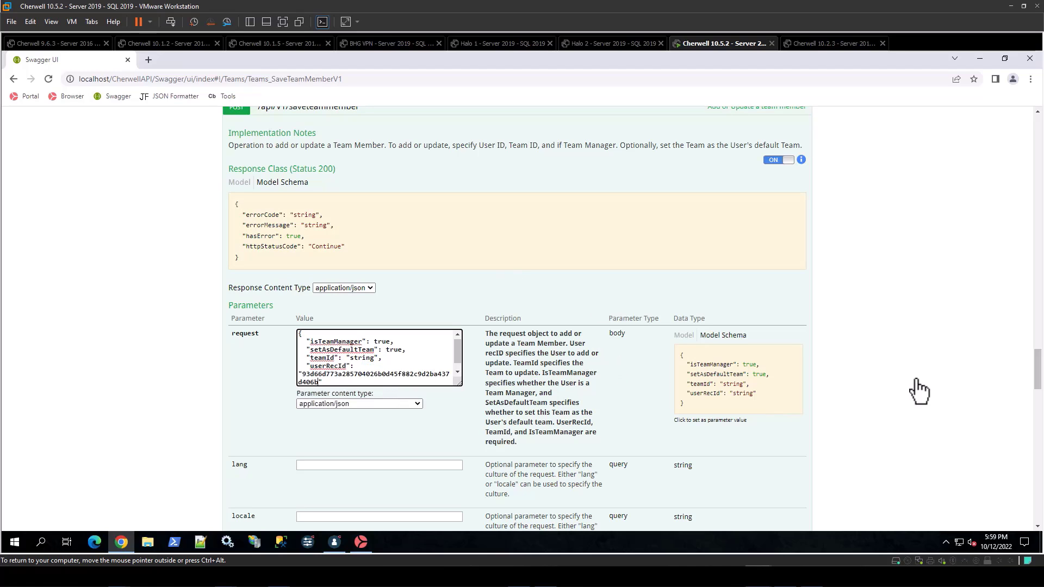
Step: Check the RecID value in the V3 getuserbyloginid Response Body against the userRecId in the saveteammember request
scroll(918, 388, "down", 5)
scroll(918, 388, "down", 4)
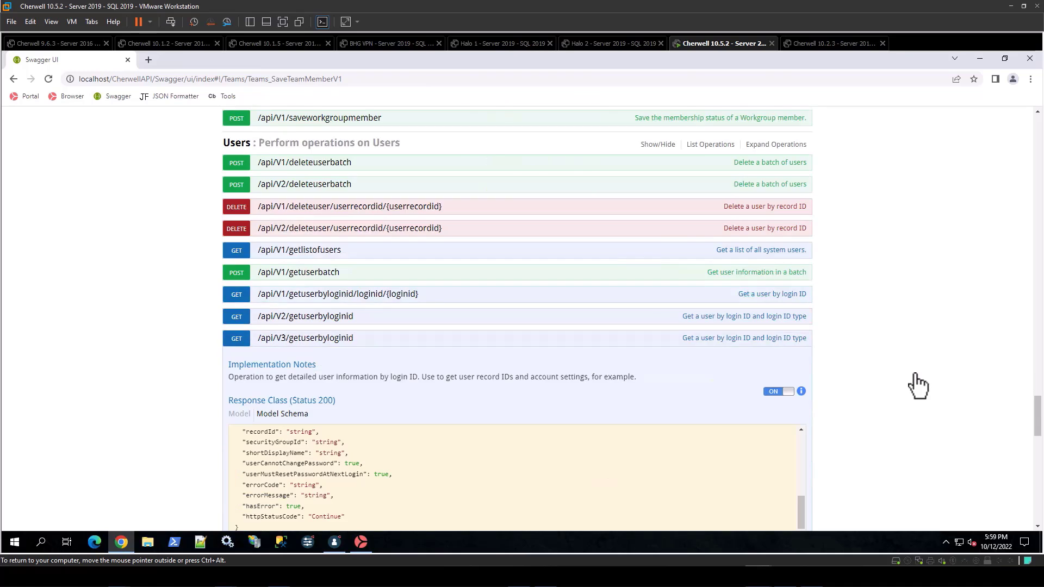
scroll(917, 387, "up", 7)
scroll(917, 385, "down", 10)
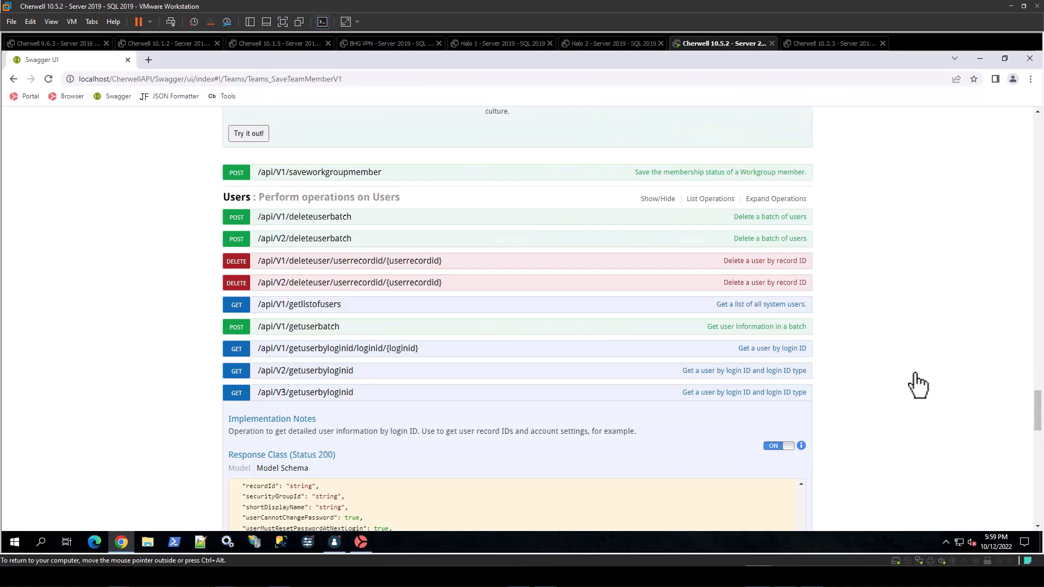
scroll(927, 347, "down", 5)
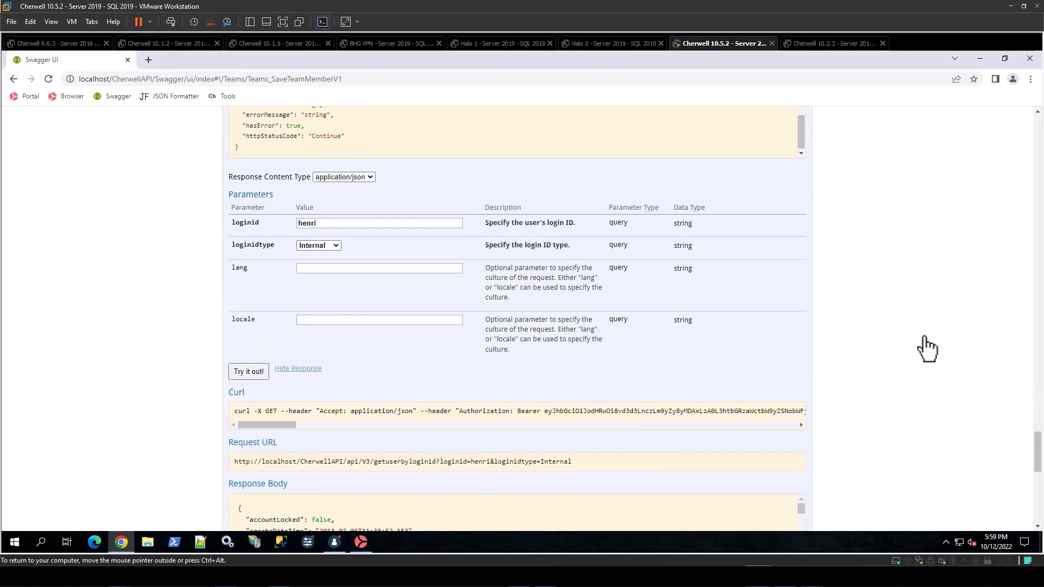
scroll(927, 348, "down", 5)
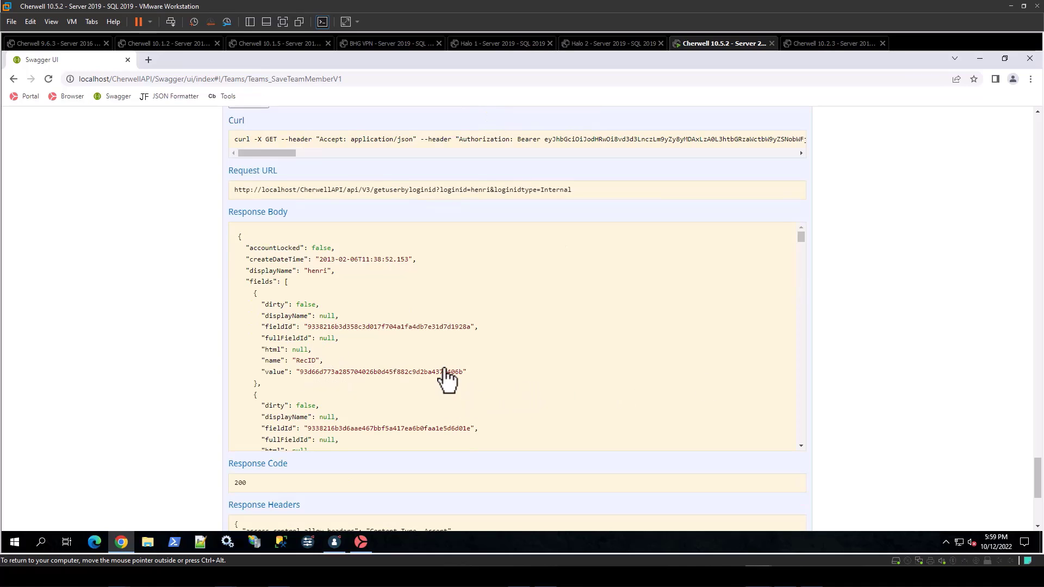
left_click_drag(444, 373, 465, 374)
scroll(921, 239, "up", 8)
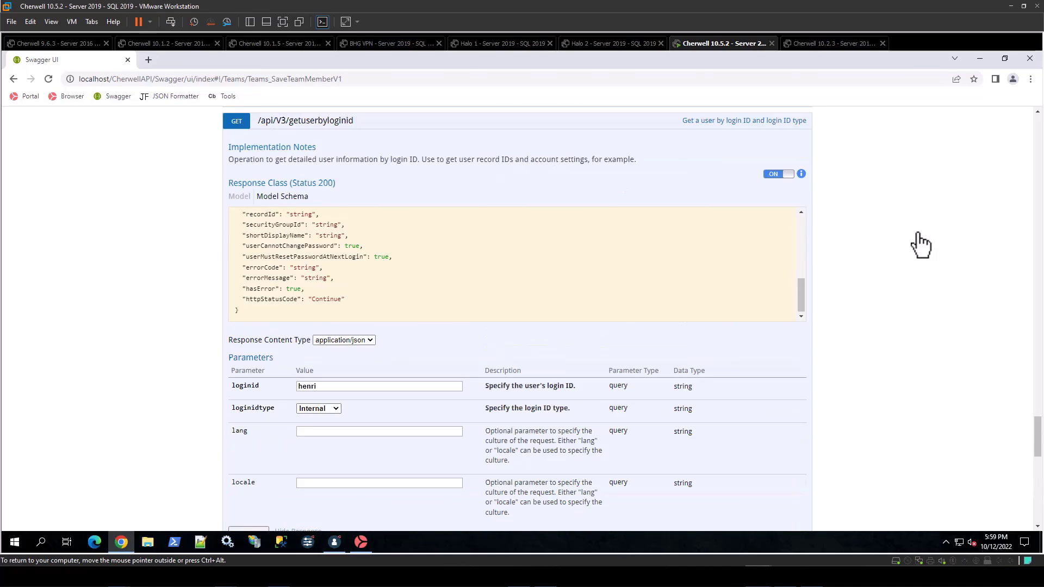
scroll(921, 246, "up", 15)
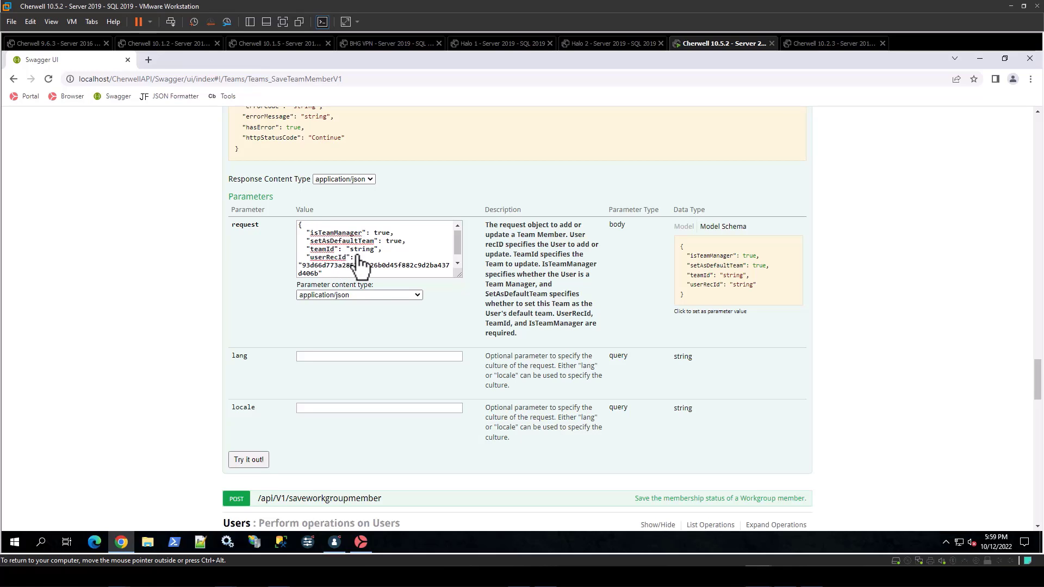
Step: Copy the teamId from the V1 saveteam Response Body and put it in place of the saveteammember request's teamId placeholder
scroll(937, 272, "up", 10)
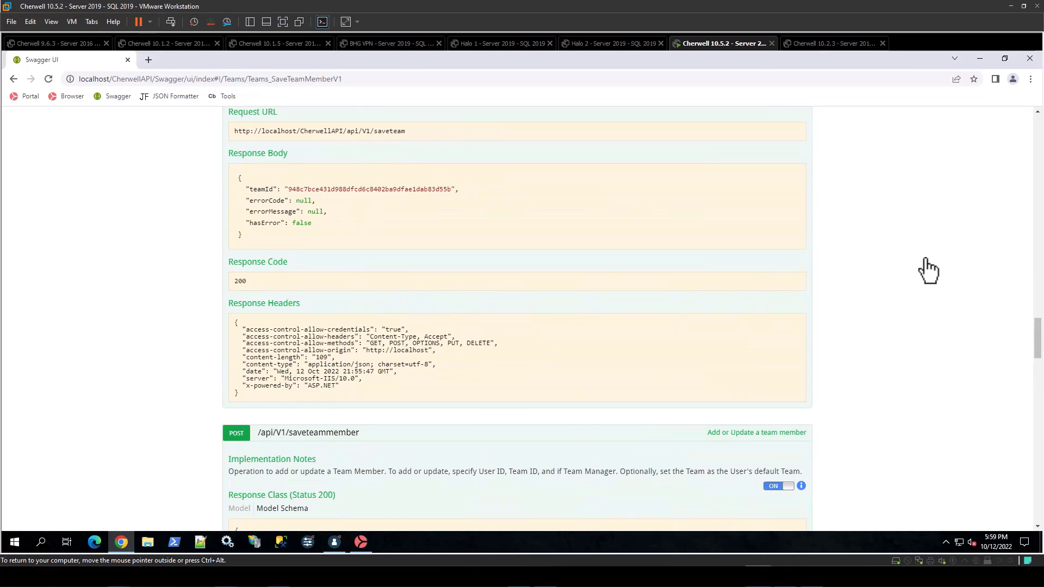
scroll(928, 271, "up", 3)
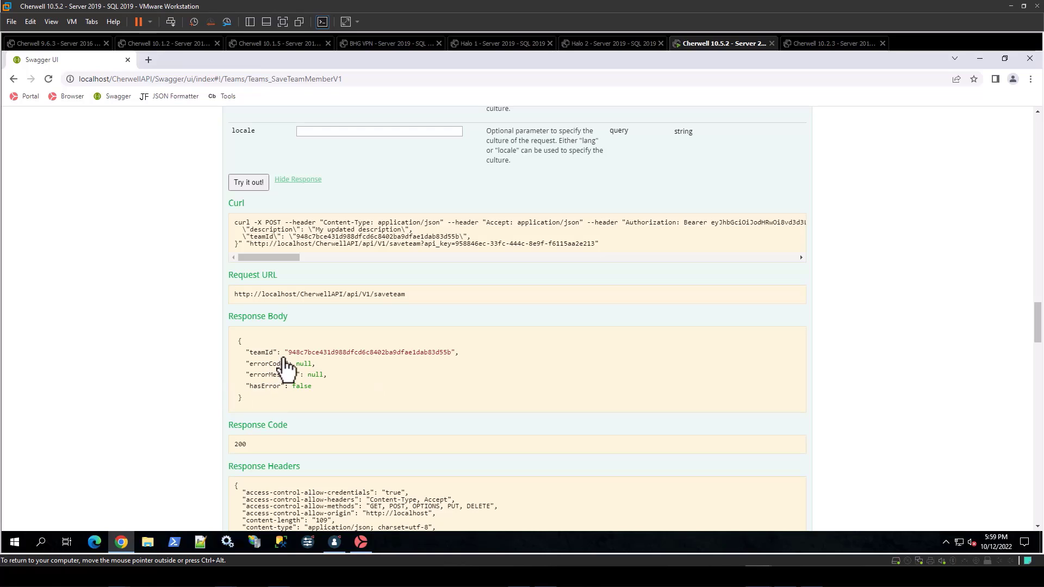
left_click_drag(289, 355, 447, 353)
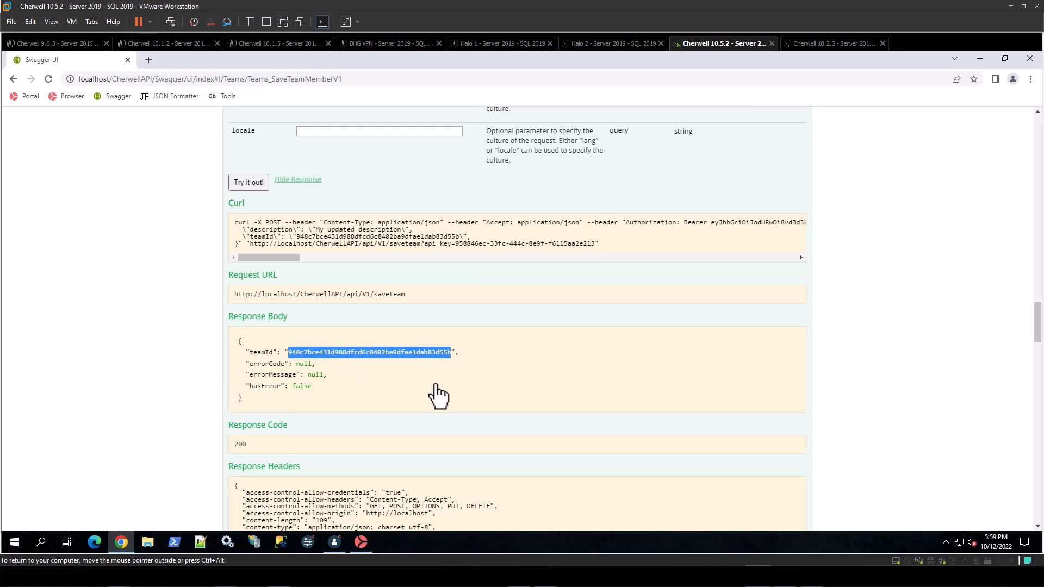
scroll(859, 386, "down", 10)
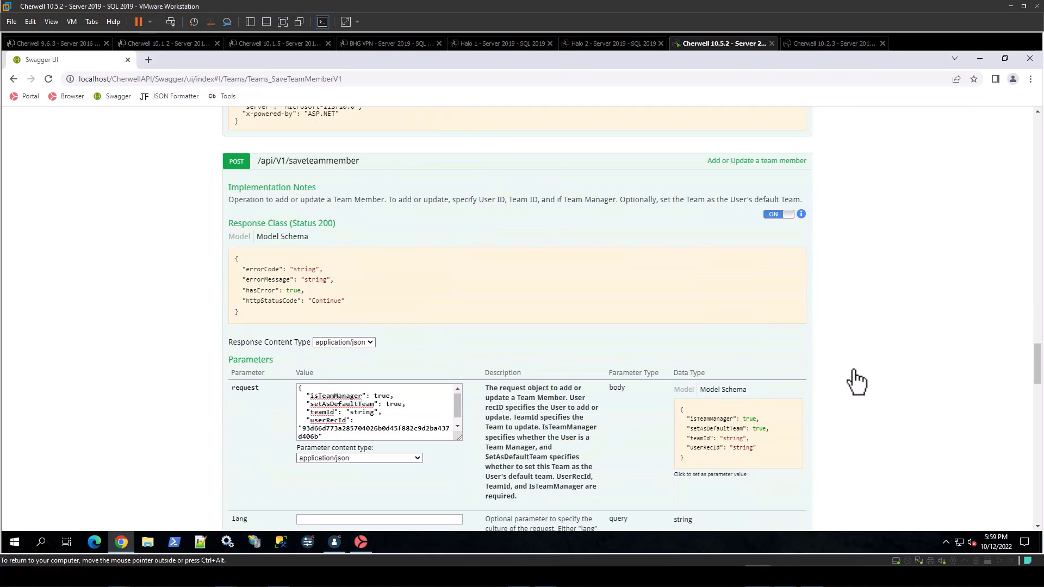
left_click_drag(350, 358, 374, 360)
type("948c7bce431d988dfcd6c8402ba9dfae1dab83d55b")
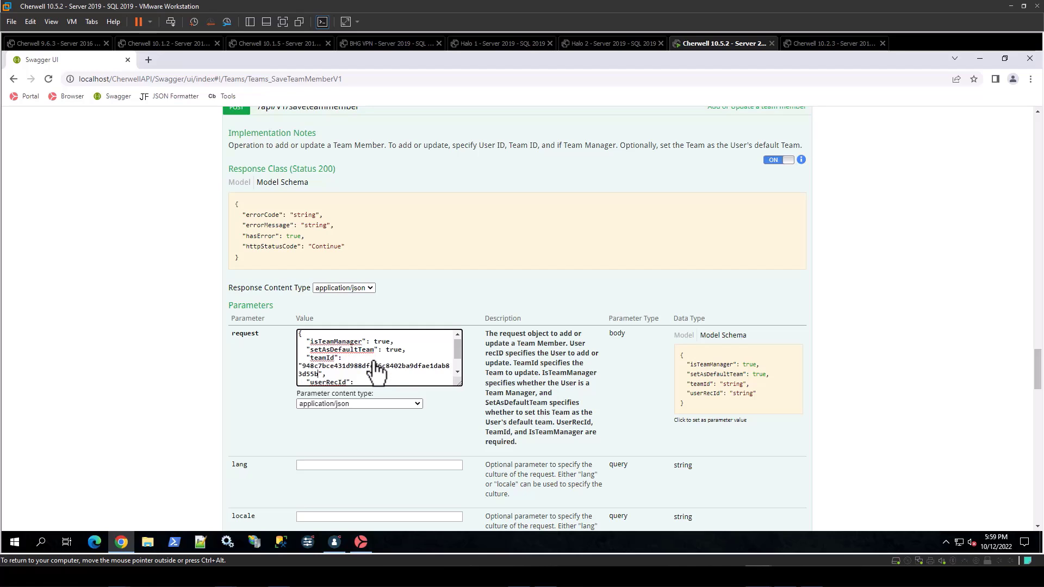
Step: Enlarge the request value box, send the saveteammember request with isTeamManager and setAsDefaultTeam true, and review its response
left_click_drag(460, 384, 498, 424)
scroll(247, 439, "down", 3)
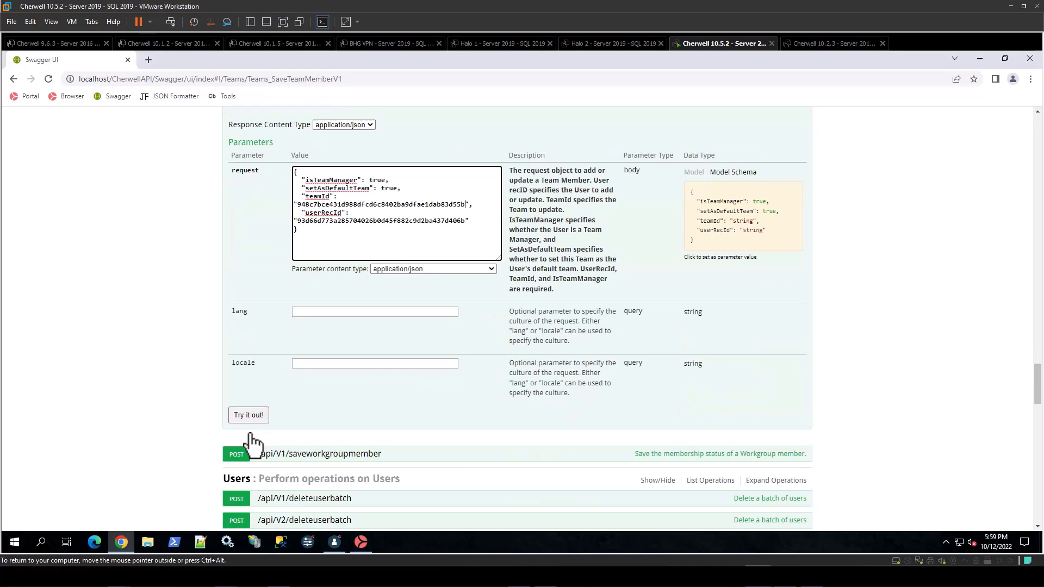
left_click(249, 416)
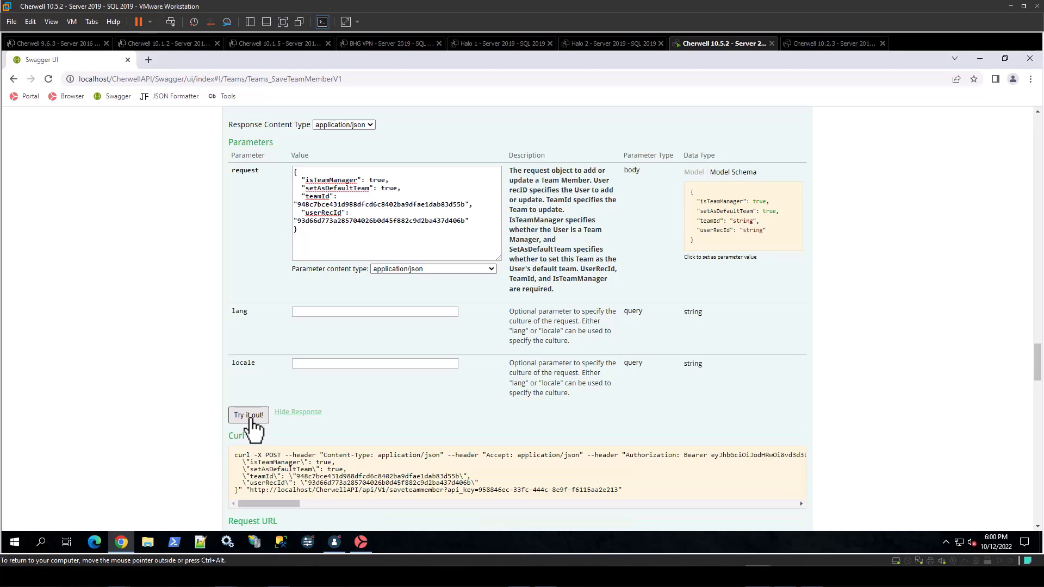
scroll(196, 376, "down", 5)
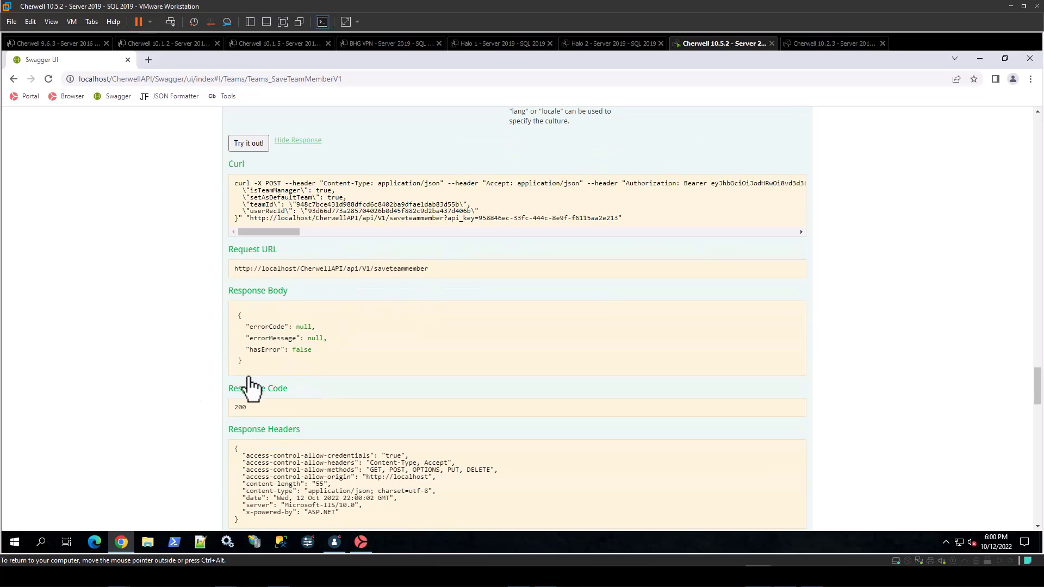
scroll(147, 414, "down", 3)
Step: Switch to Cherwell Service Management Administrator, check the Test team's member list in Teams and Workgroups, and close the window
left_click(334, 542)
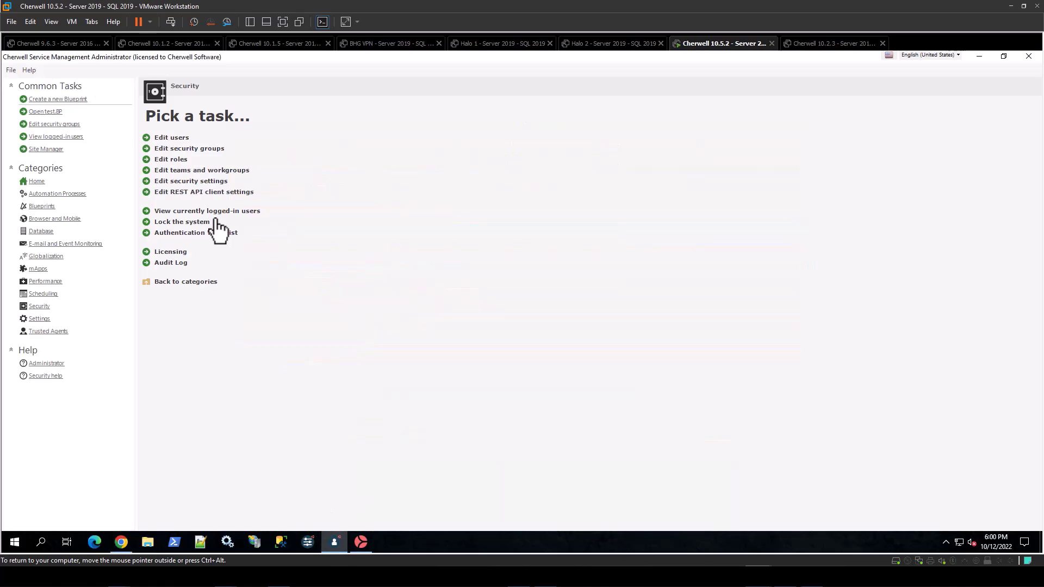
left_click(179, 171)
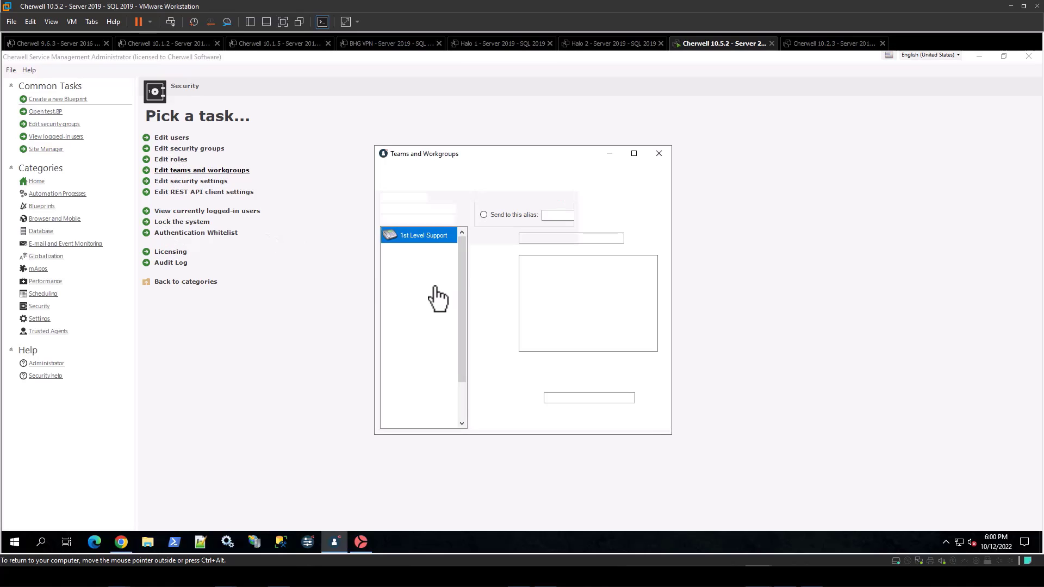
left_click(404, 409)
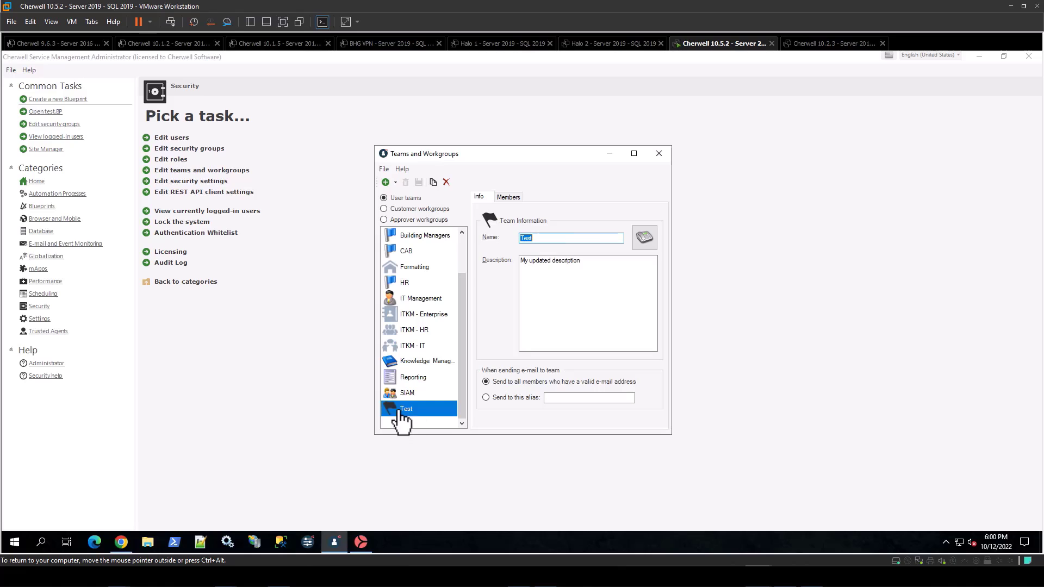
left_click(509, 197)
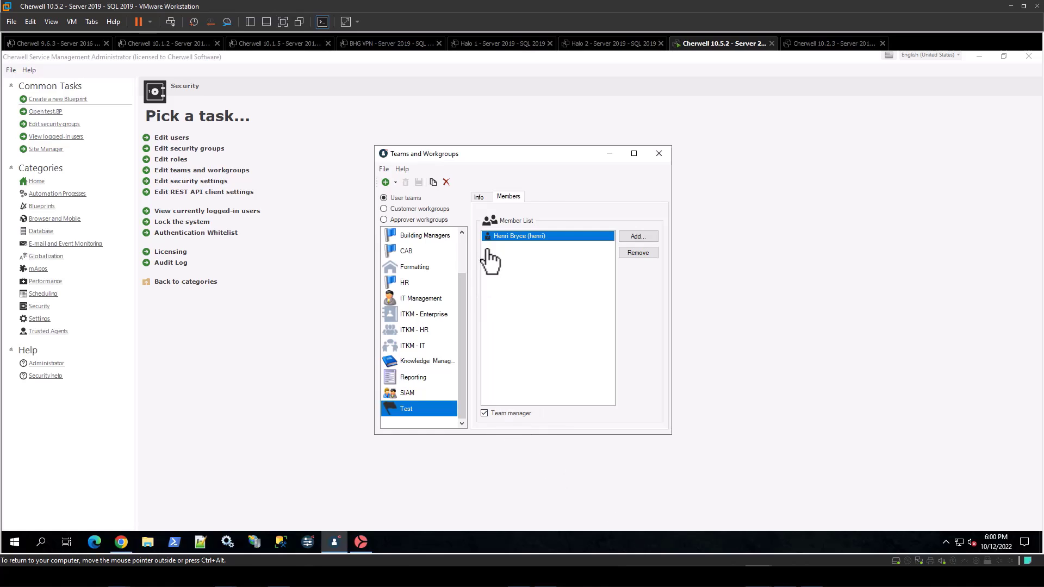
left_click(658, 153)
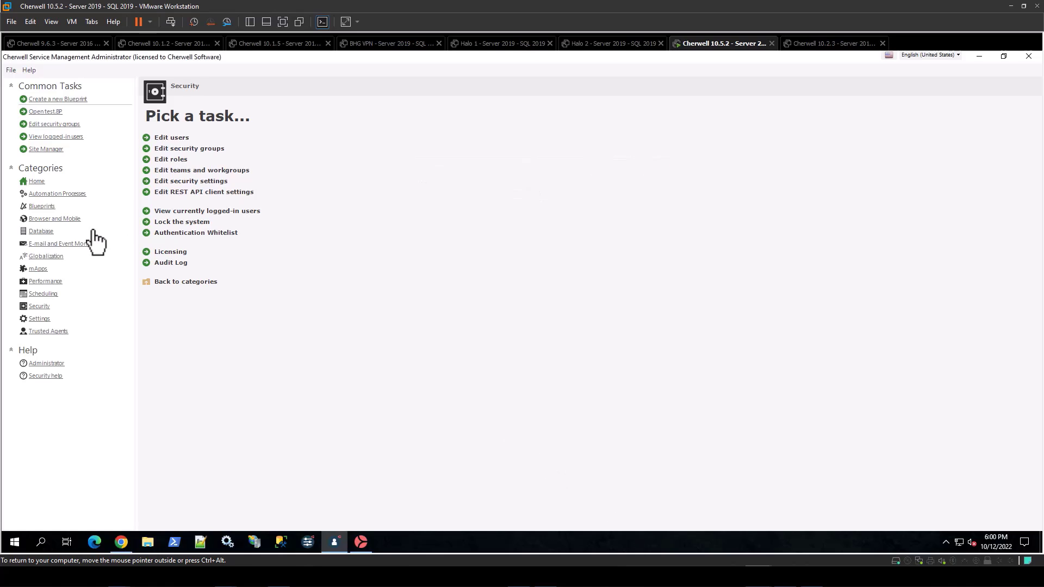
Step: Open the added member's teams in the Users window, declining to save the initially shown user, and check the Test team's manager and default-team settings
left_click(171, 138)
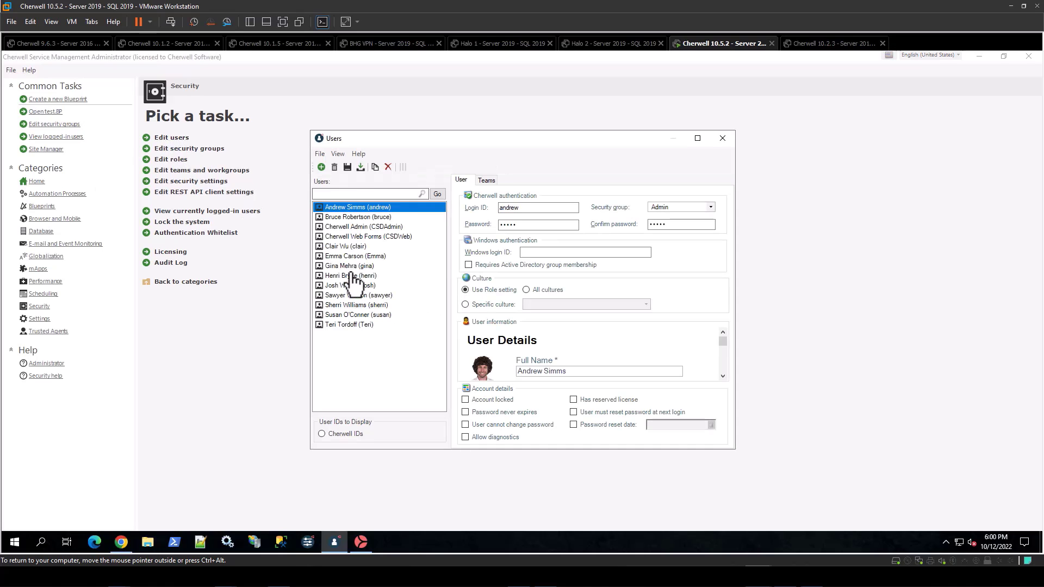
left_click(345, 275)
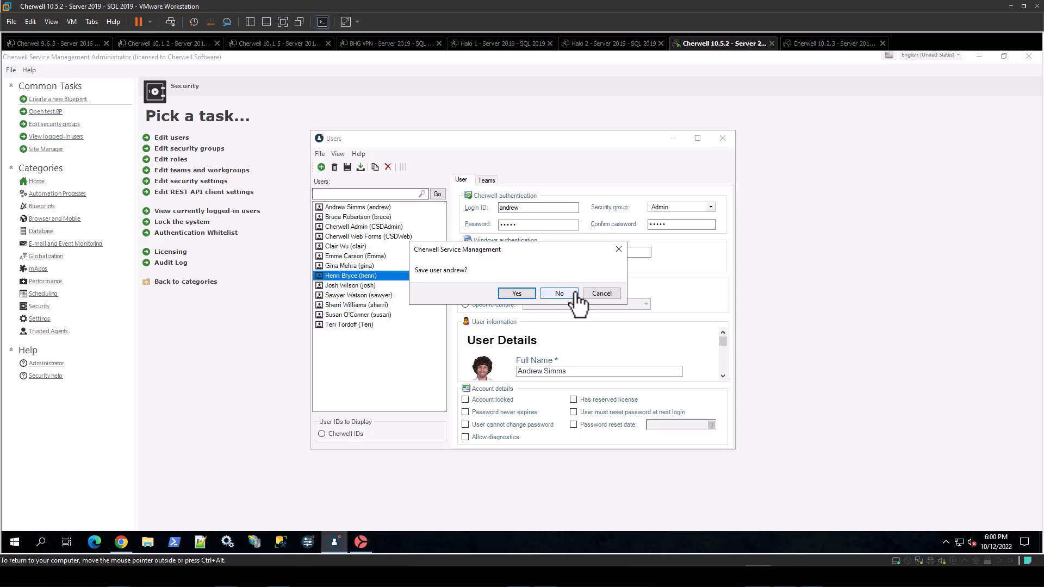
left_click(562, 293)
left_click(495, 185)
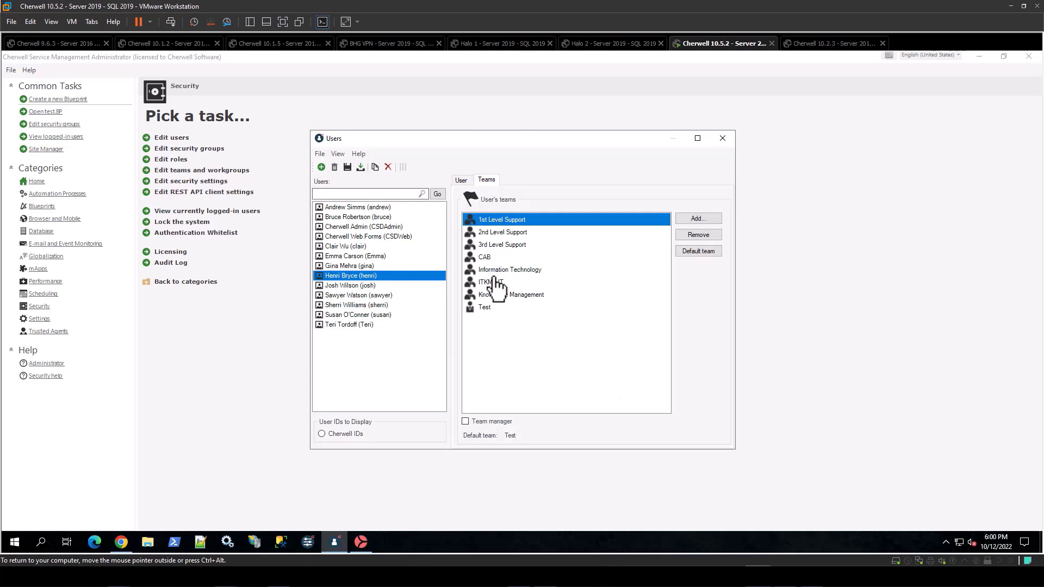
left_click(486, 307)
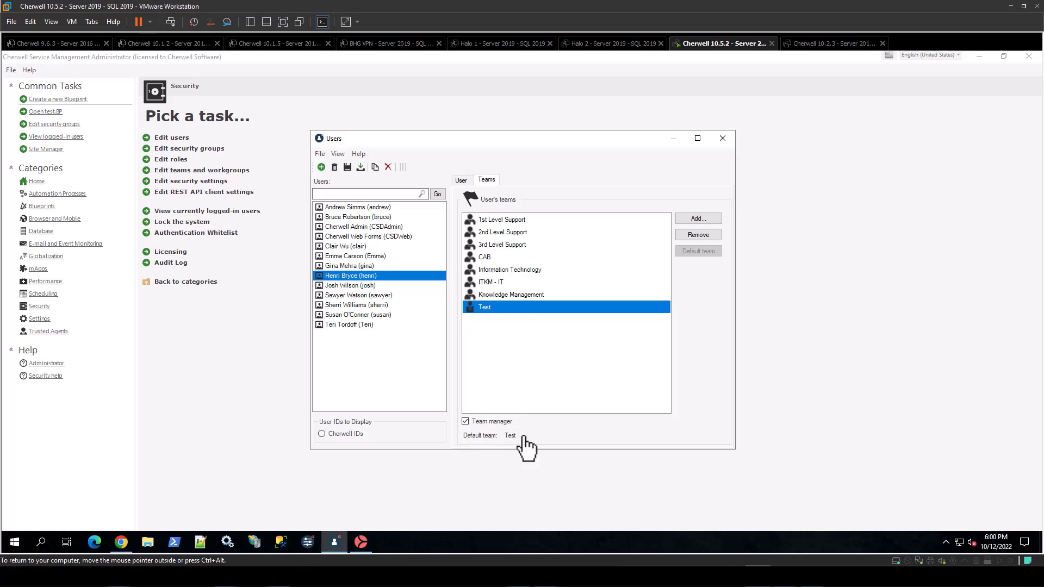